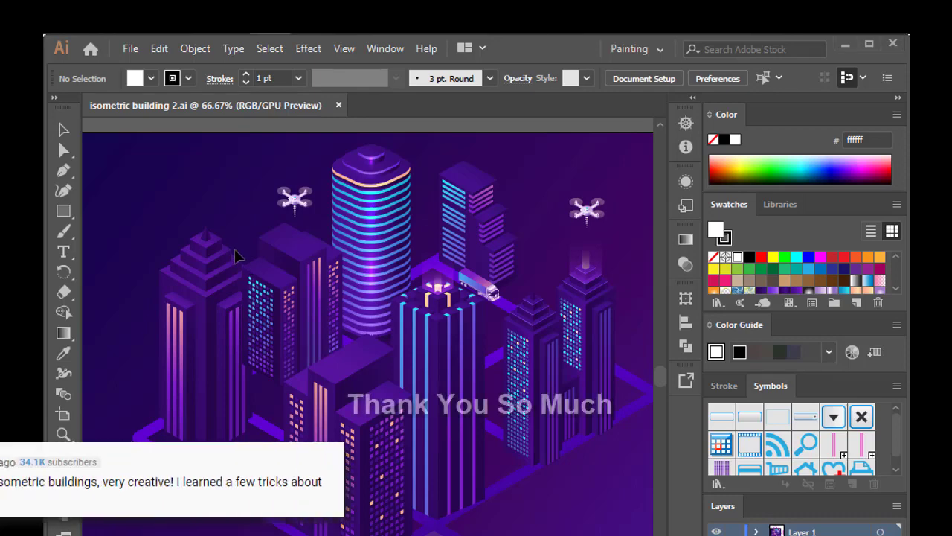
Hide the panels and zoom in to 100% on the city artwork
scroll(247, 264, up, 1)
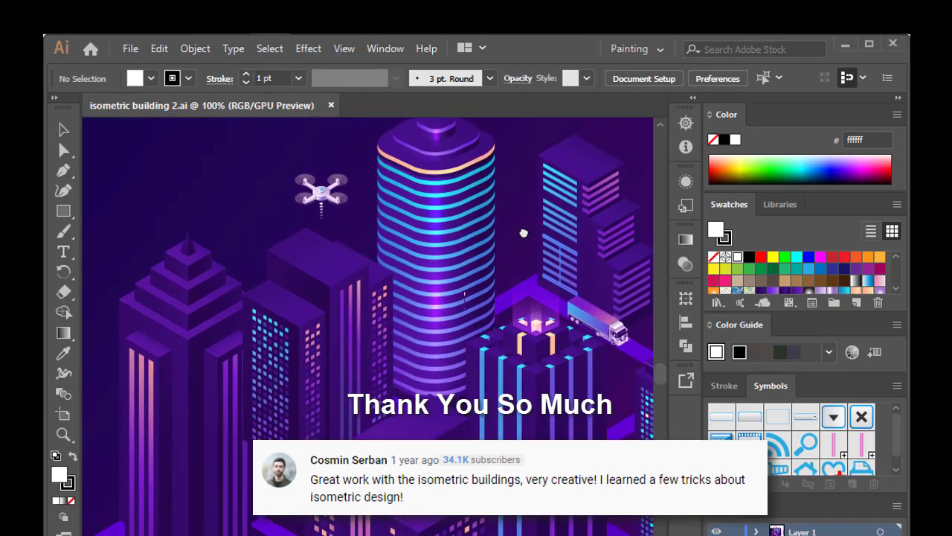
scroll(525, 253, down, 2)
key(Tab)
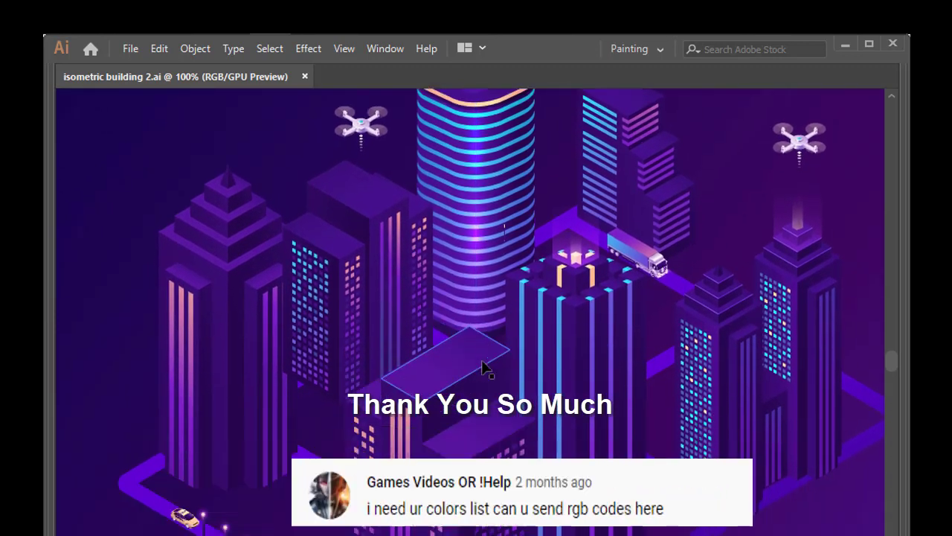
key(ctrl+plus)
key(ctrl+plus)
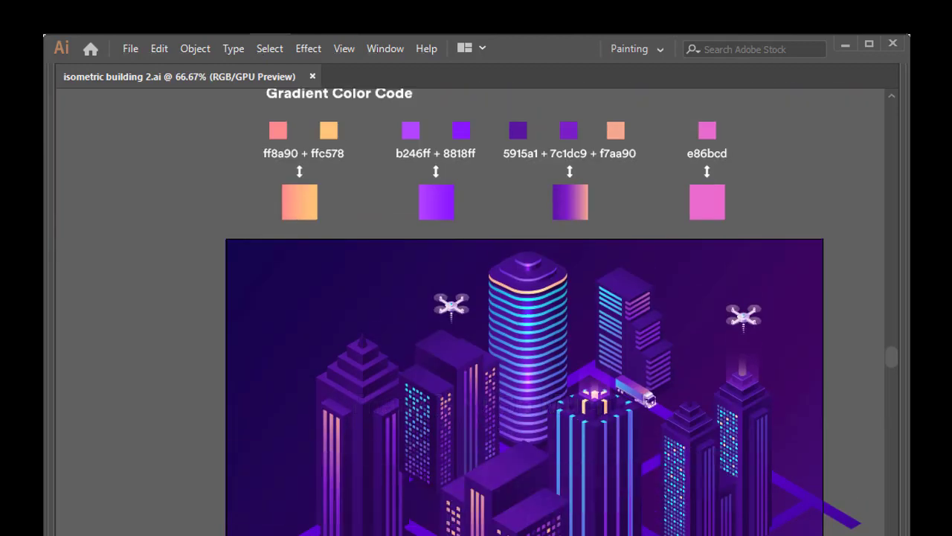
scroll(638, 525, down, 3)
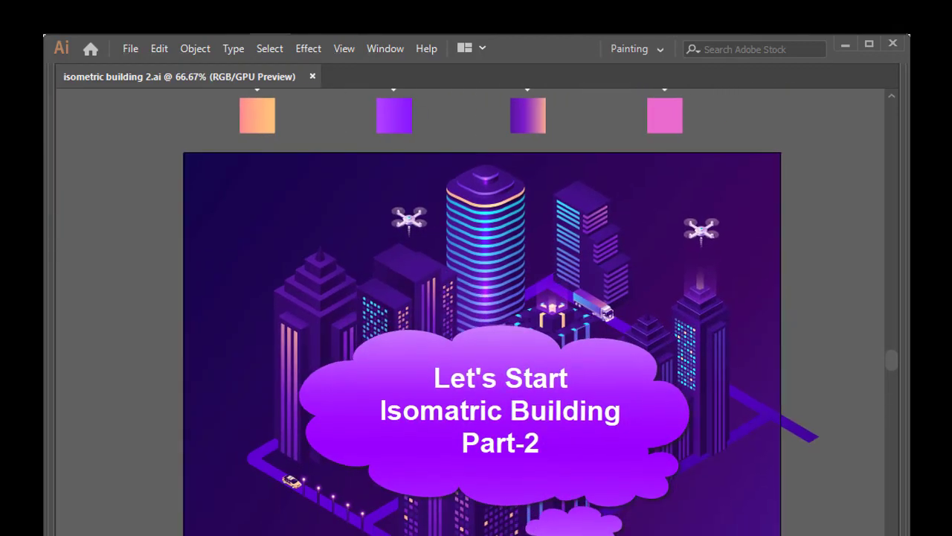
key(ctrl+plus)
scroll(592, 478, up, 1)
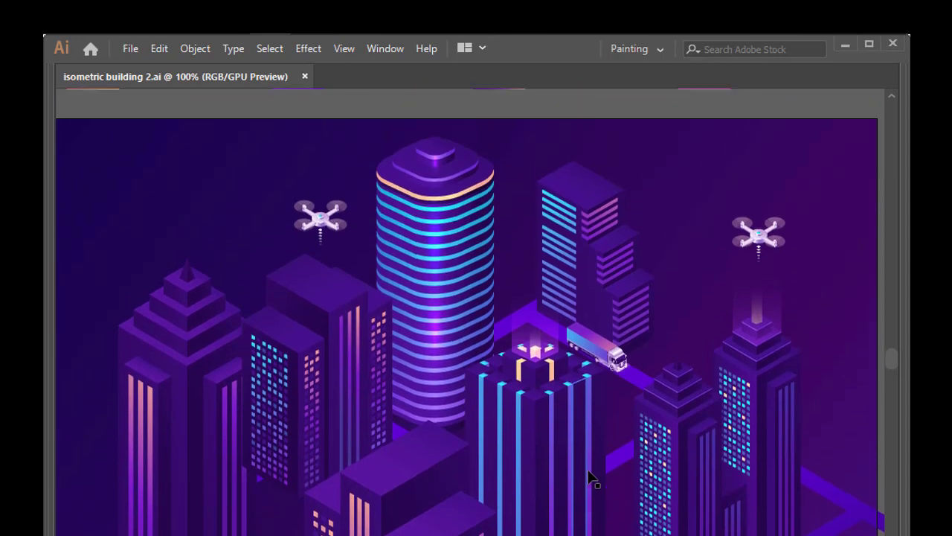
scroll(591, 478, down, 1)
scroll(592, 479, down, 1)
scroll(591, 478, down, 1)
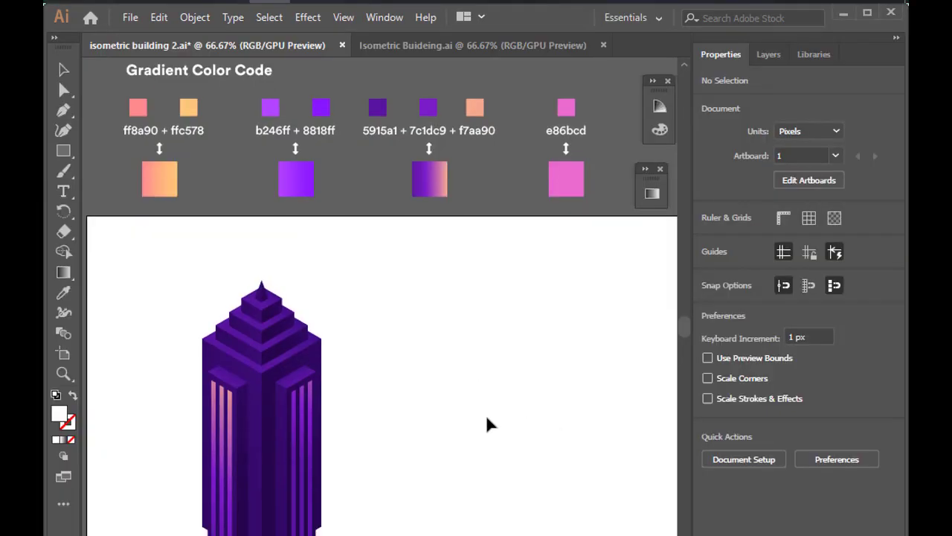
scroll(447, 424, down, 2)
scroll(121, 265, up, 4)
scroll(160, 273, up, 1)
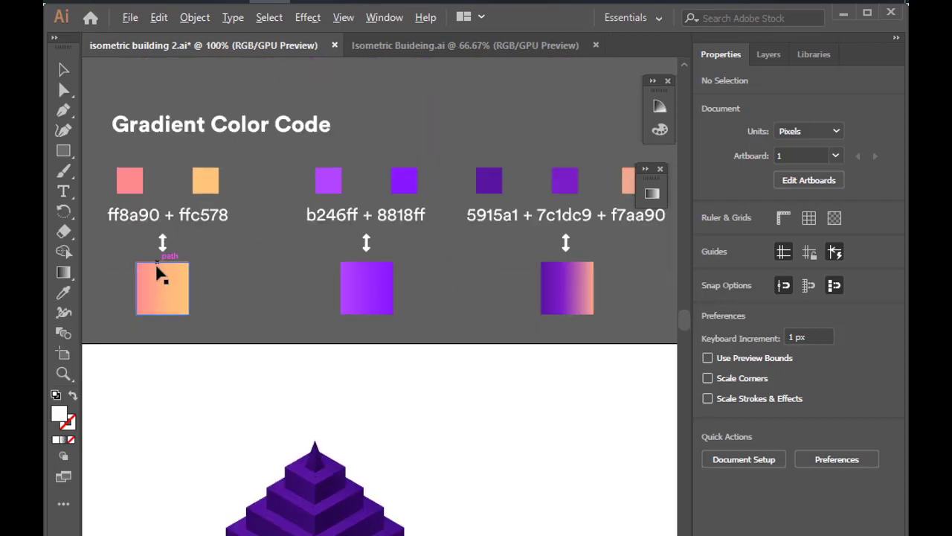
Bring the gradient colour swatches into view and select the peach gradient swatch
mouse_move(164, 291)
mouse_down()
mouse_move(302, 292)
mouse_move(318, 337)
mouse_up()
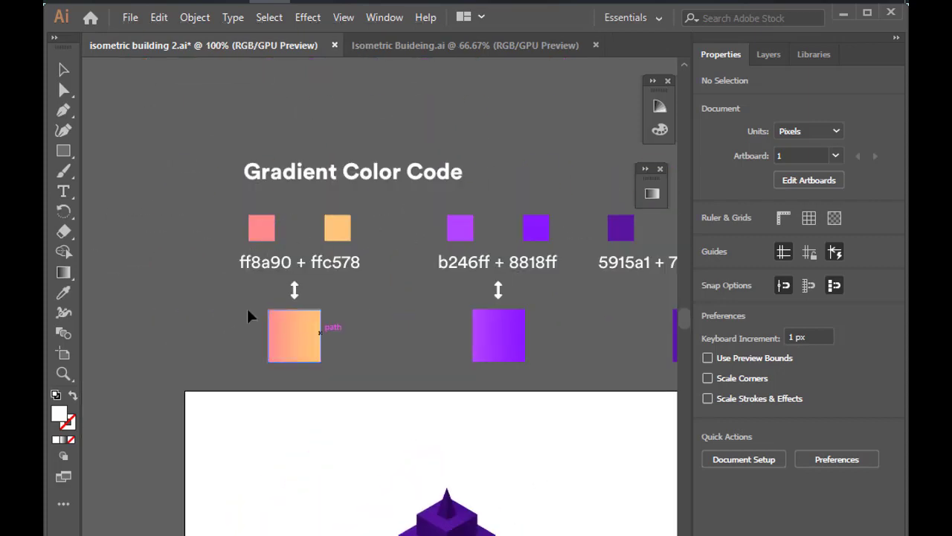
scroll(483, 327, right, 2)
scroll(431, 314, right, 2)
scroll(327, 313, right, 3)
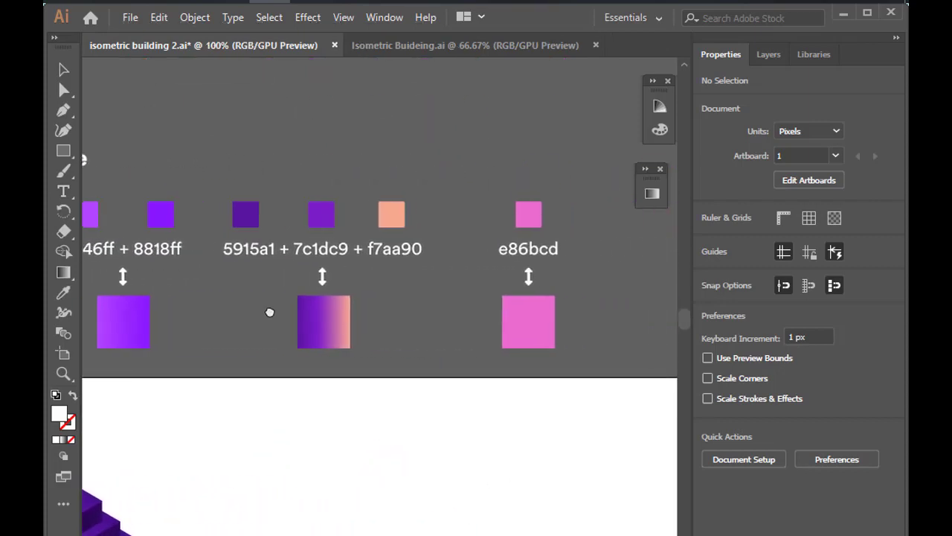
drag(269, 312, 436, 310)
scroll(432, 322, down, 1)
scroll(155, 350, up, 1)
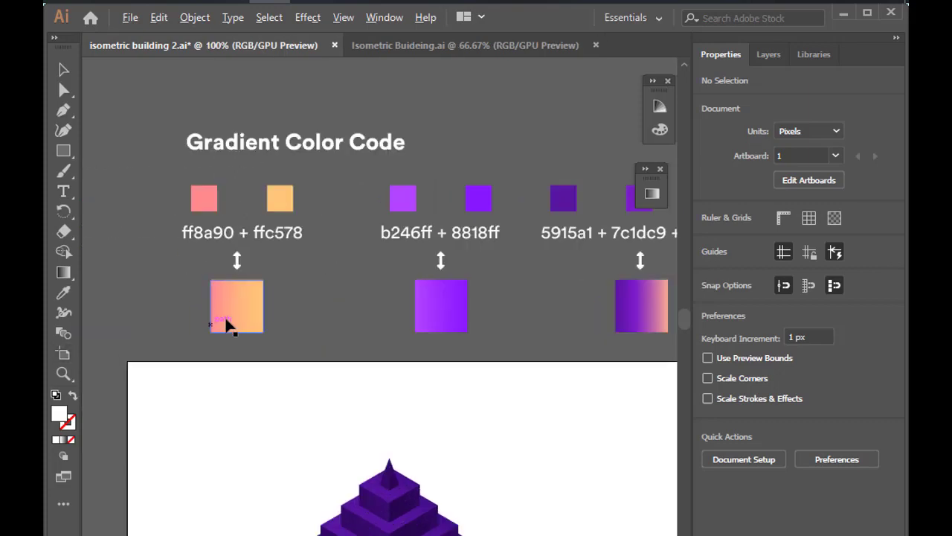
click(227, 325)
Read the peach gradient's two stop colours, ff8a90 and ffc578, in Edit Gradient
click(887, 430)
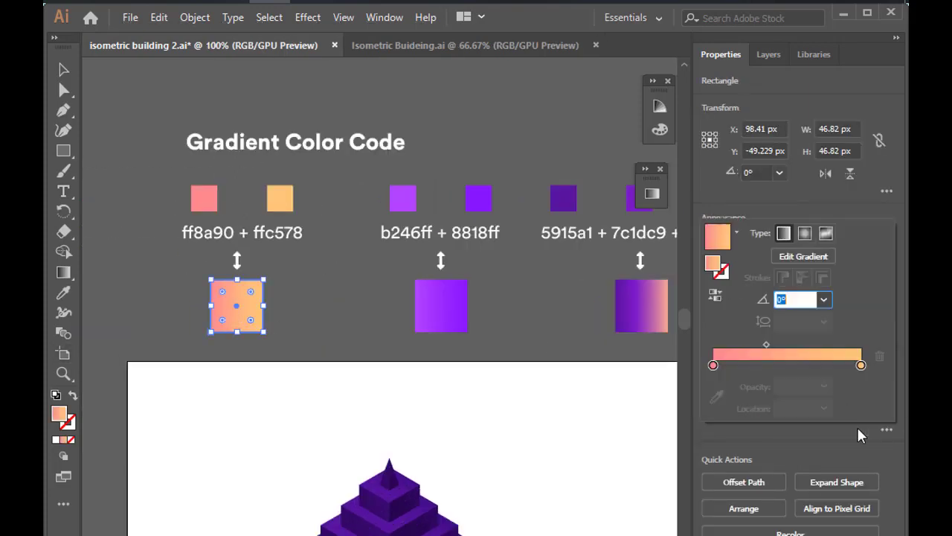
double_click(713, 365)
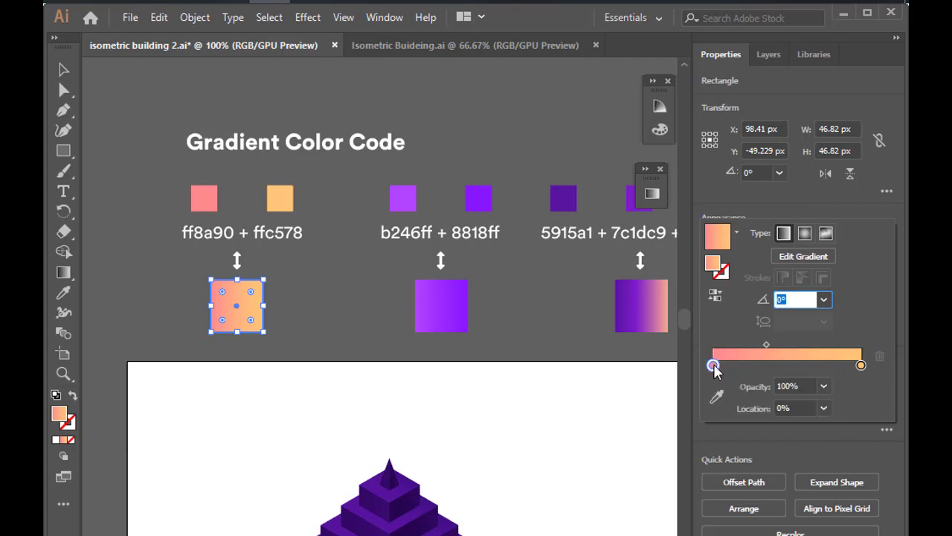
click(824, 513)
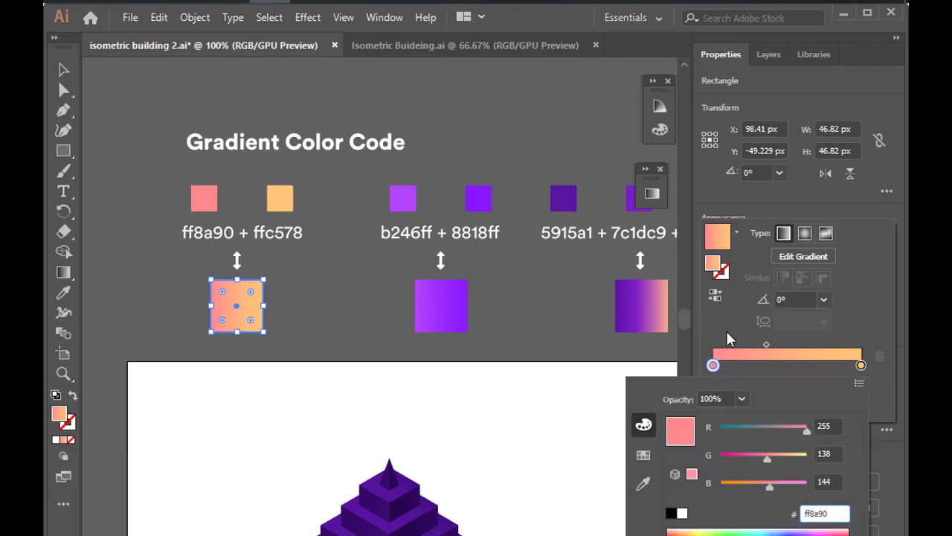
double_click(861, 364)
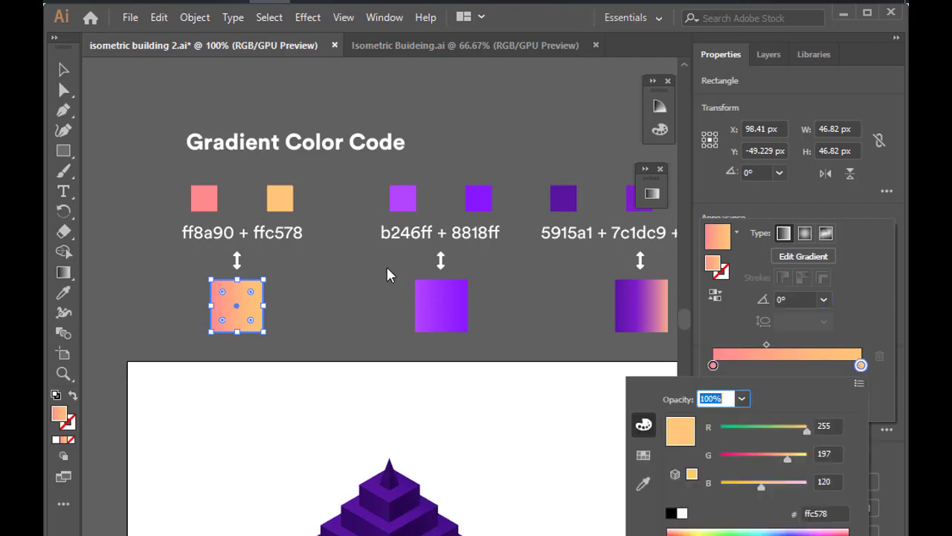
click(830, 512)
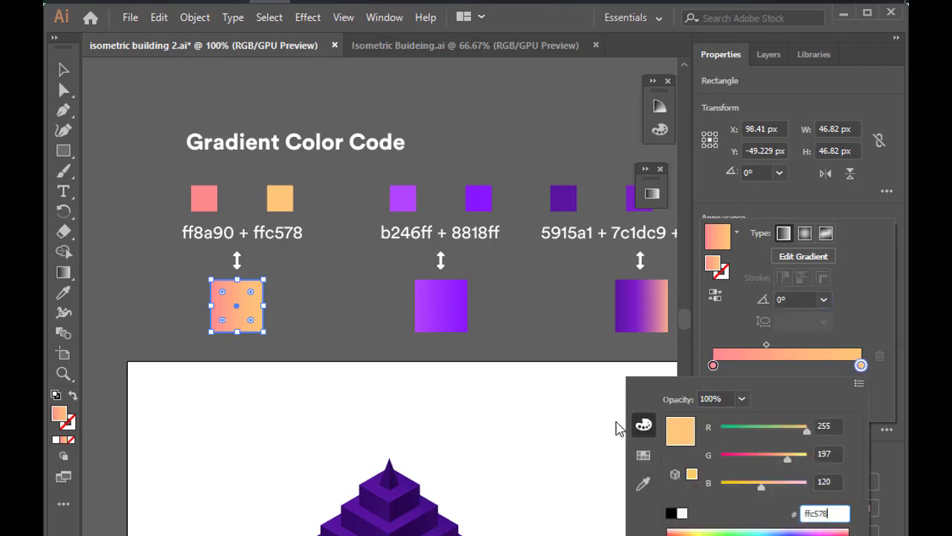
key(Escape)
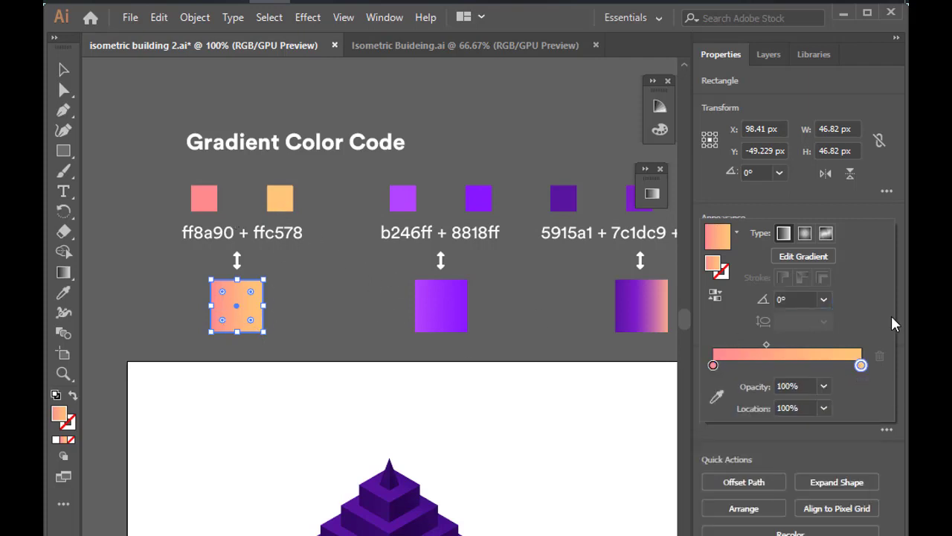
mouse_move(498, 264)
mouse_down()
mouse_move(238, 249)
mouse_move(344, 249)
mouse_up()
click(343, 19)
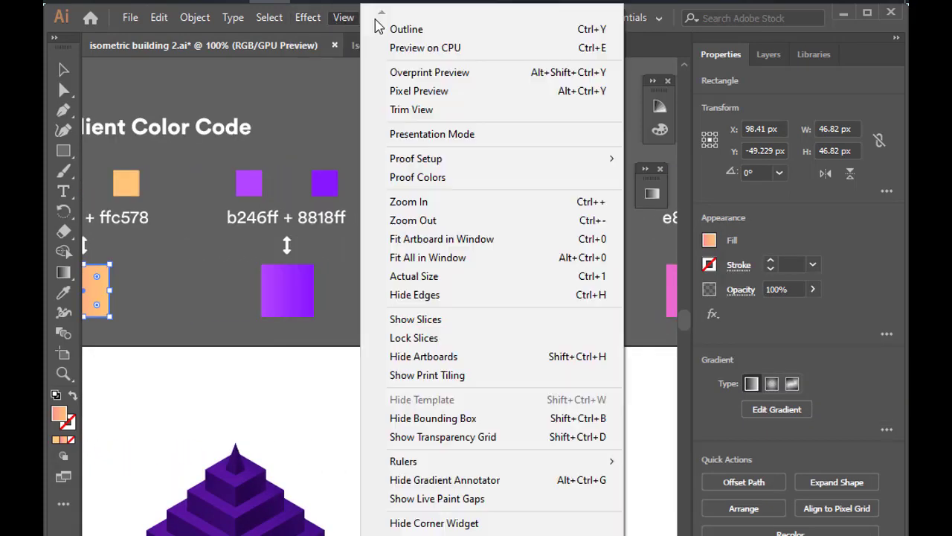
Try the Printing and Proofing workspace, then settle on the Painting workspace
click(322, 91)
click(384, 18)
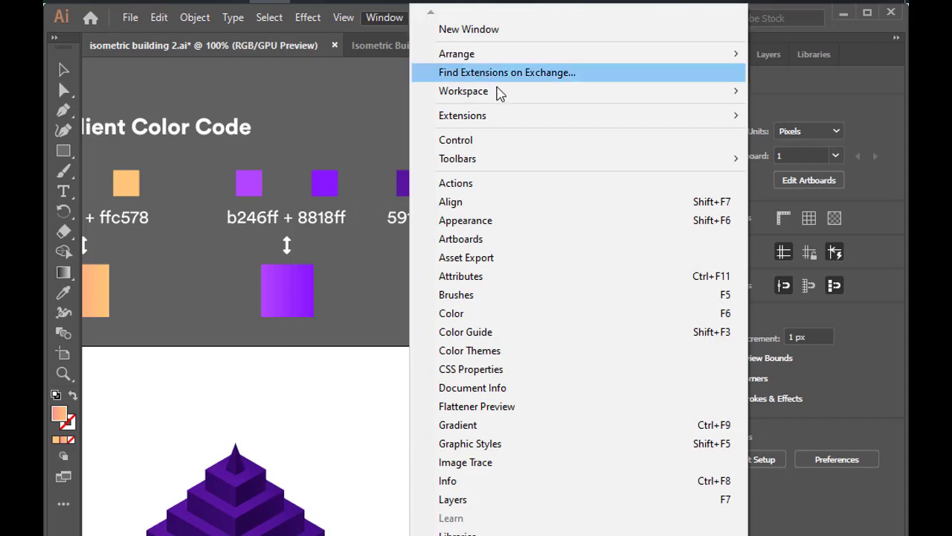
mouse_move(463, 90)
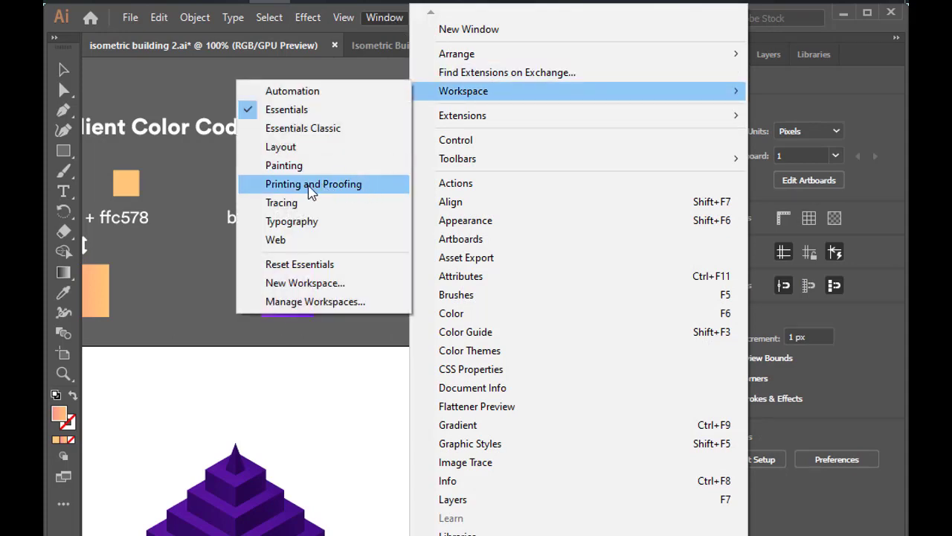
click(312, 186)
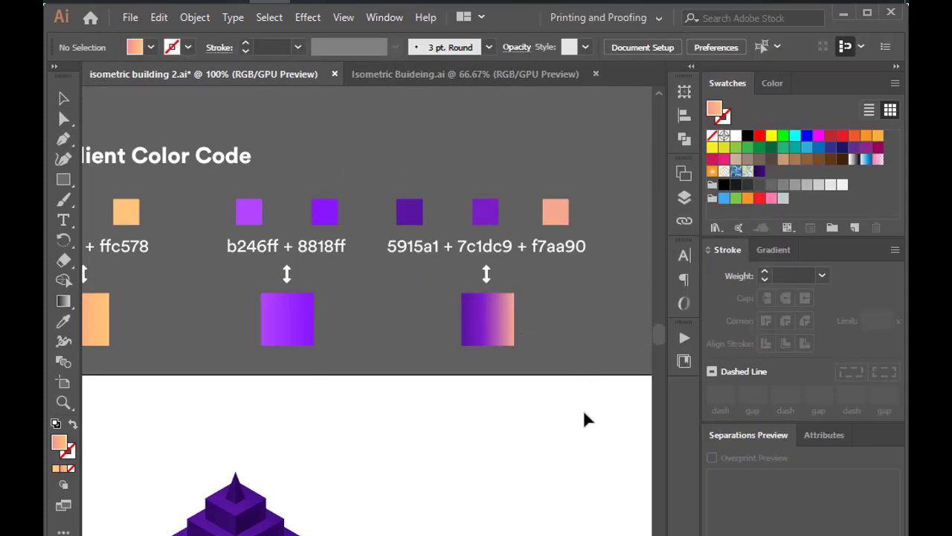
scroll(584, 420, down, 3)
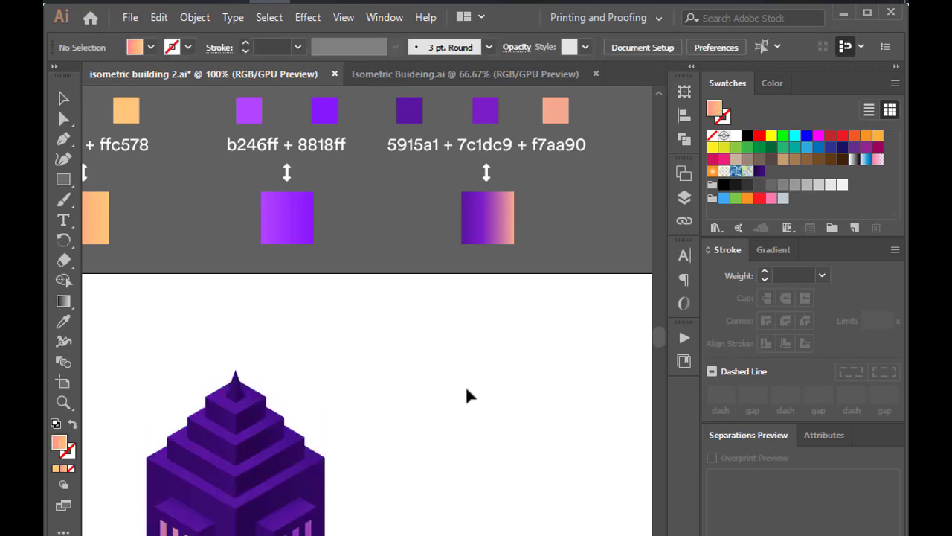
drag(380, 392, 456, 359)
key(ctrl+minus)
click(384, 17)
mouse_move(463, 91)
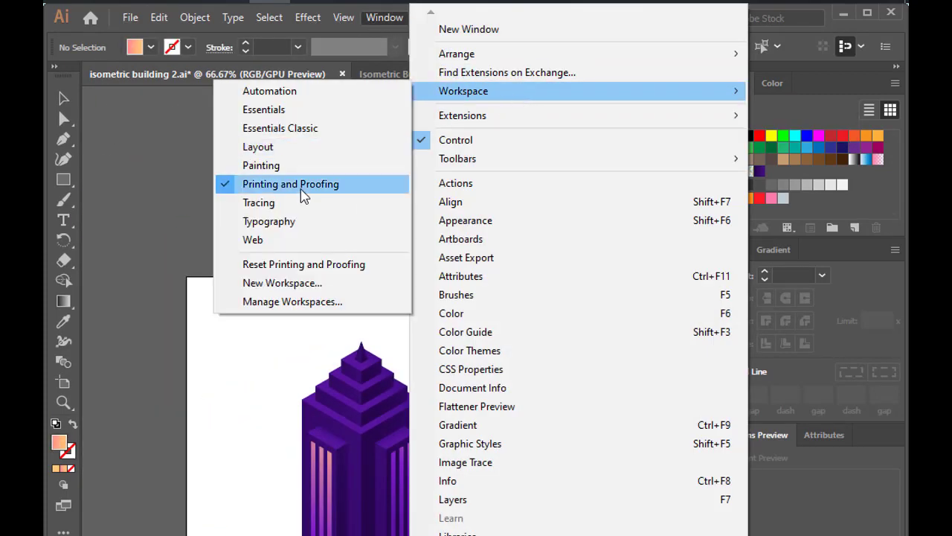
click(297, 183)
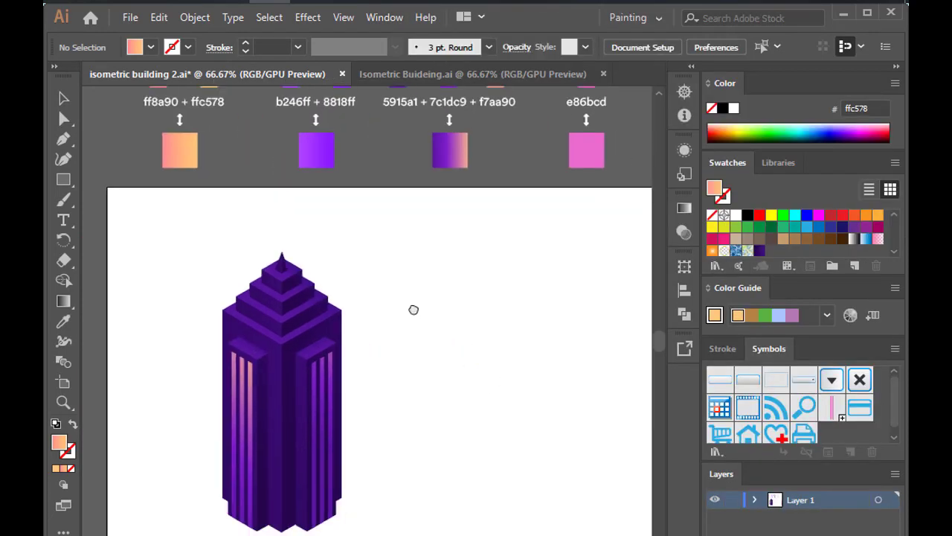
drag(478, 404, 442, 340)
Draw a roughly 109 × 86 px rectangle right of the skyscraper and fill it with 5915a1
scroll(476, 431, down, 1)
drag(476, 431, 419, 407)
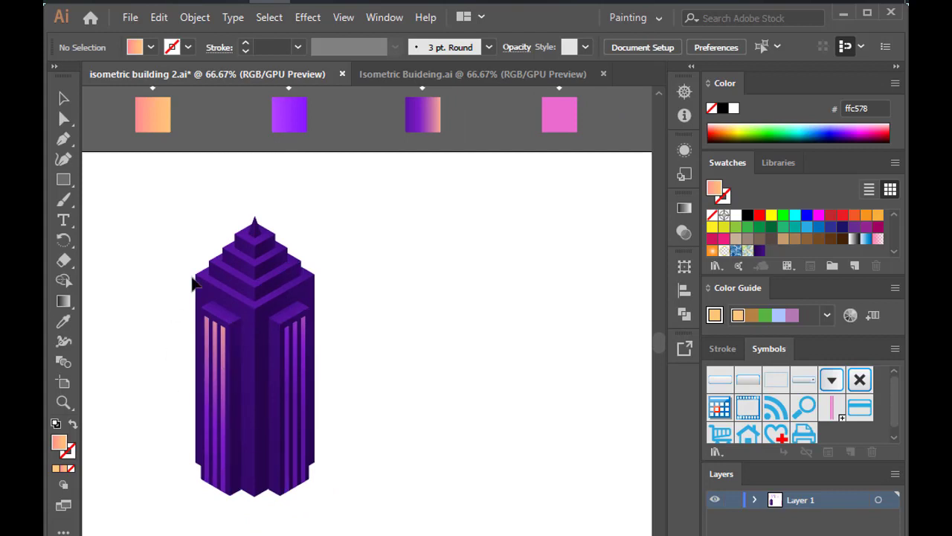
click(63, 181)
drag(476, 280, 557, 344)
scroll(564, 357, up, 4)
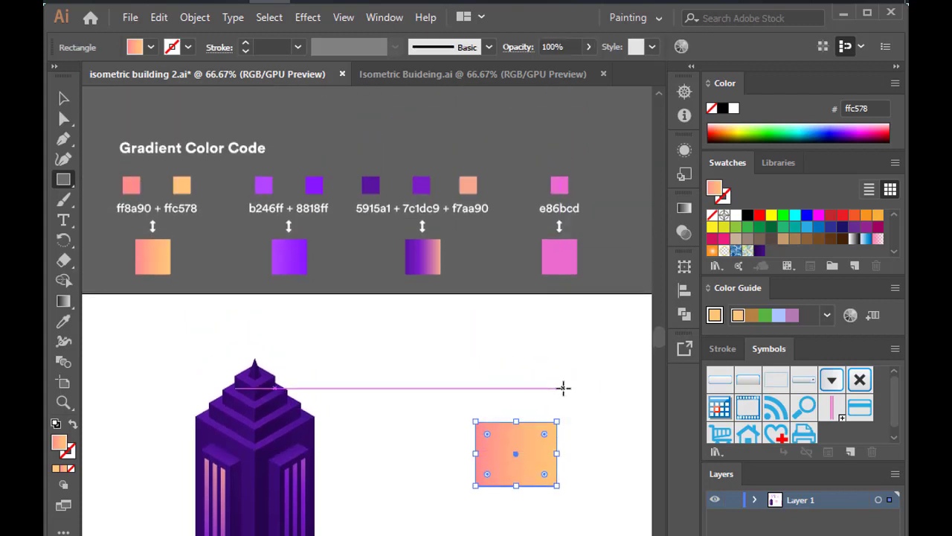
key(i)
click(371, 185)
scroll(504, 289, down, 4)
key(v)
click(499, 251)
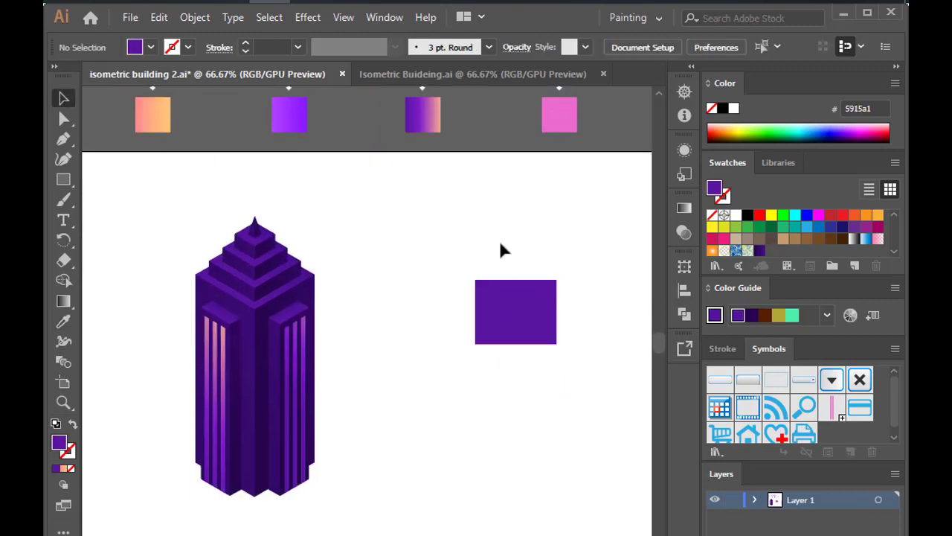
click(516, 311)
Apply 3D Extrude & Bevel to the rectangle with Isometric Top position and preview on
click(307, 18)
mouse_move(350, 114)
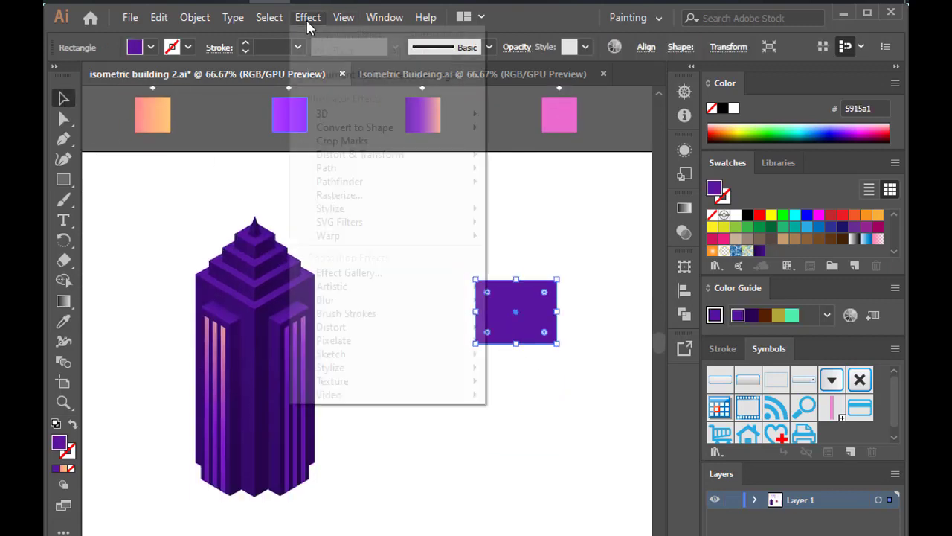
click(546, 118)
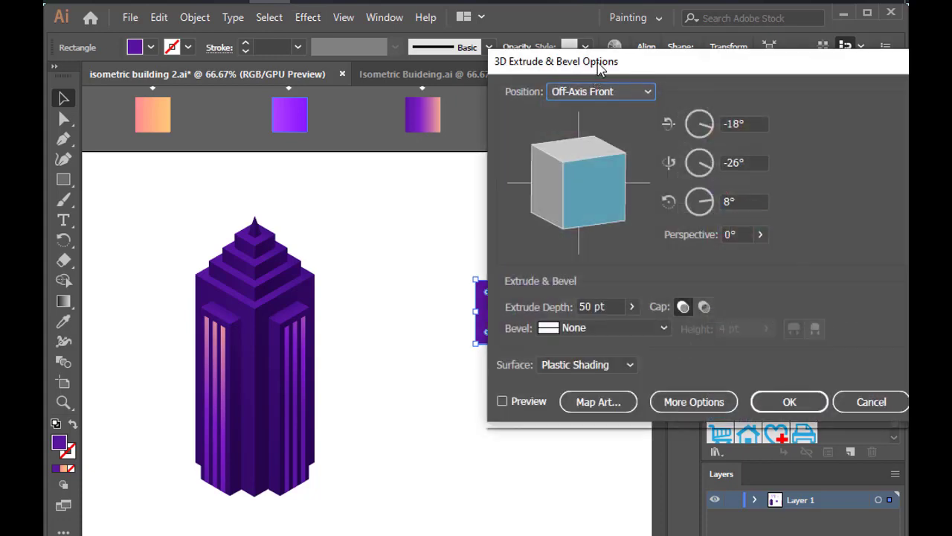
drag(602, 64, 718, 64)
click(644, 404)
click(699, 93)
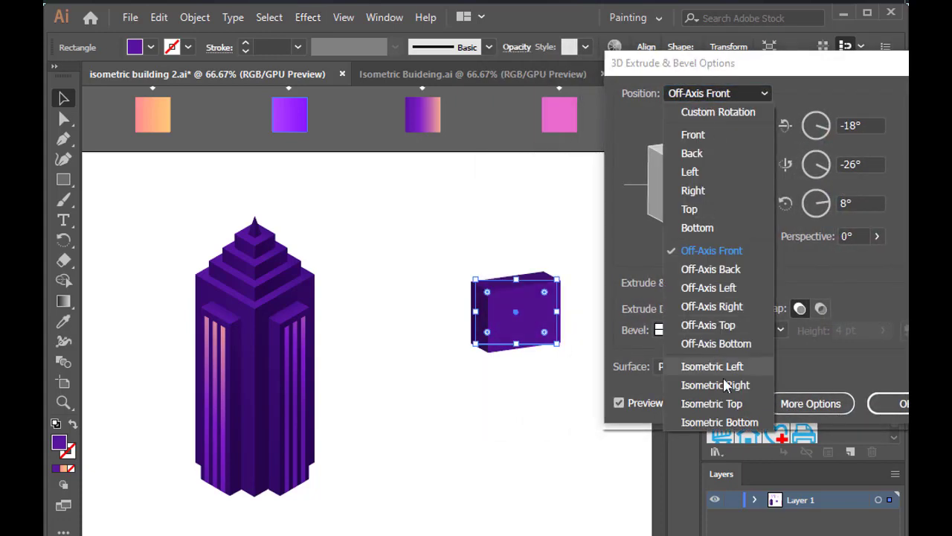
click(733, 406)
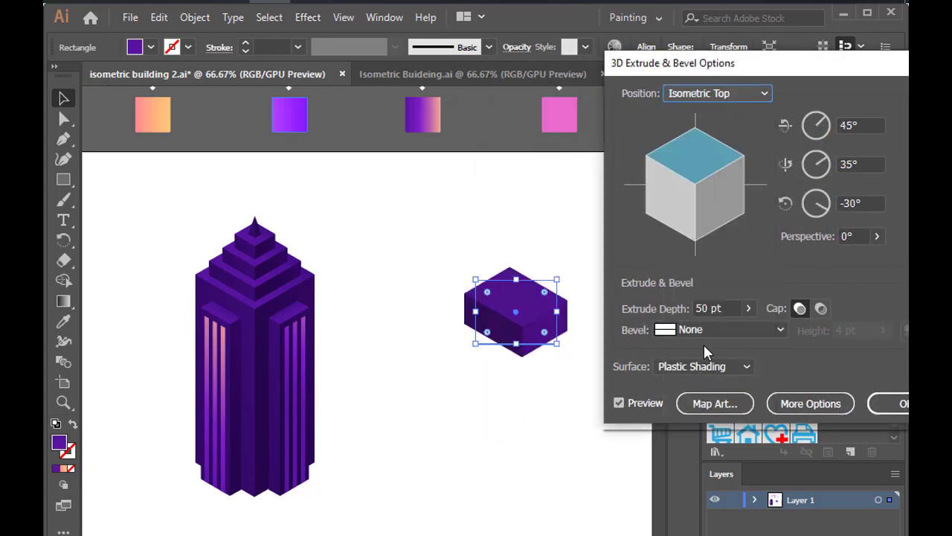
double_click(707, 308)
text(200)
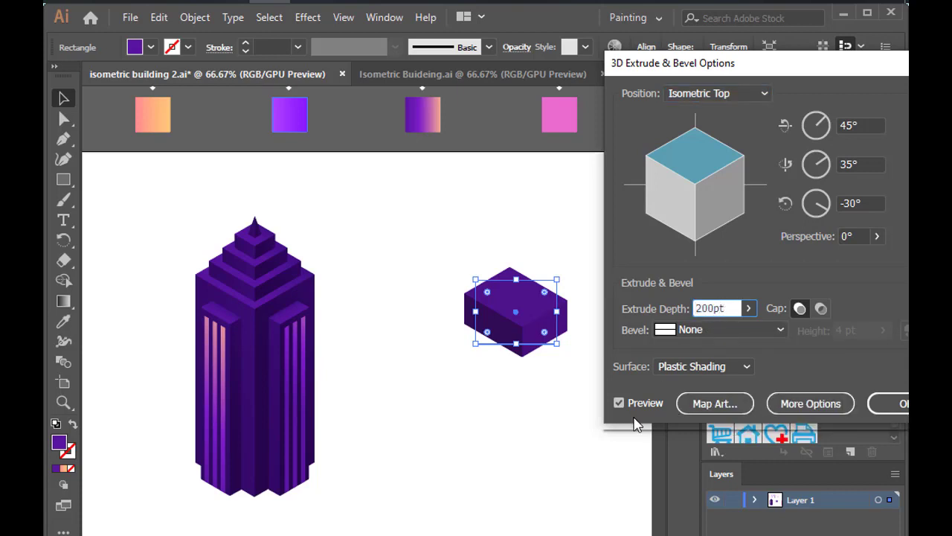
click(641, 406)
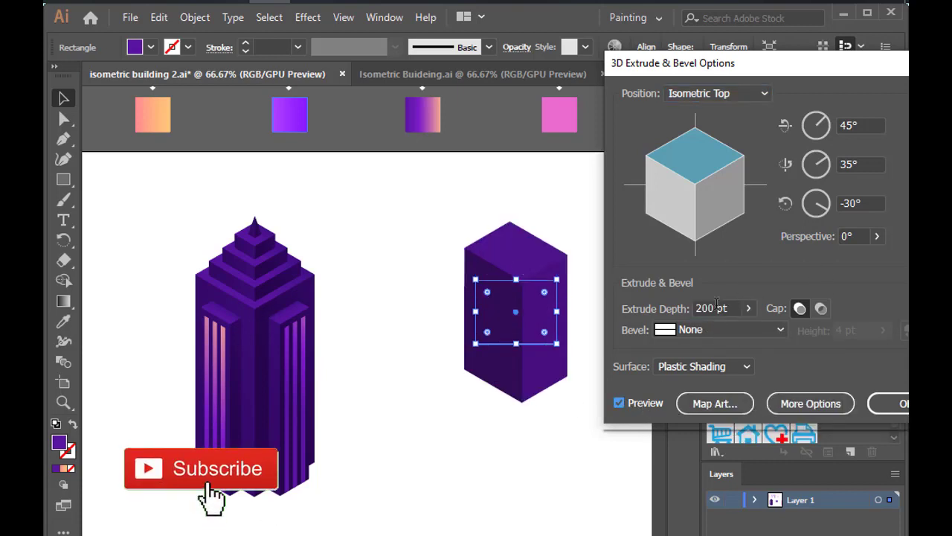
double_click(706, 308)
text(350)
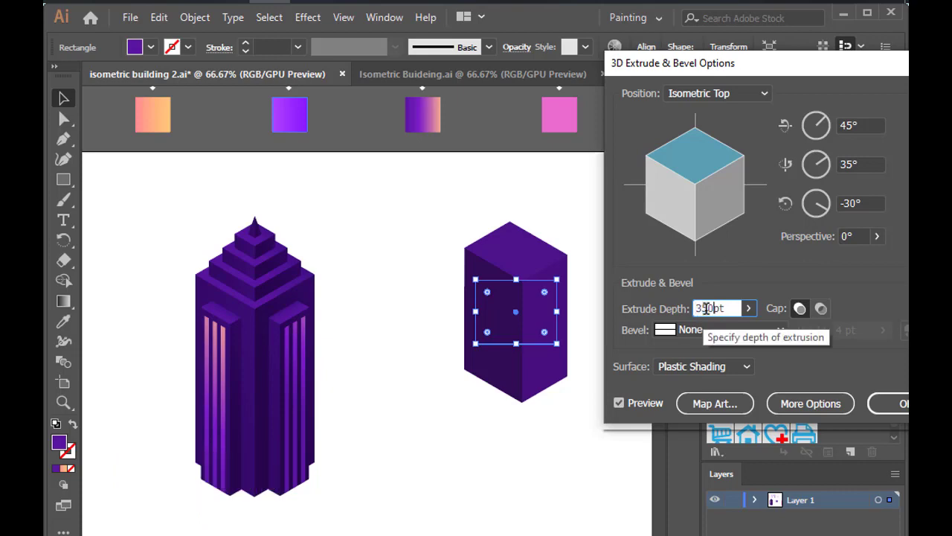
key(Return)
Reopen the 3D effect from Appearance and raise the extrude depth to 380 pt
click(685, 151)
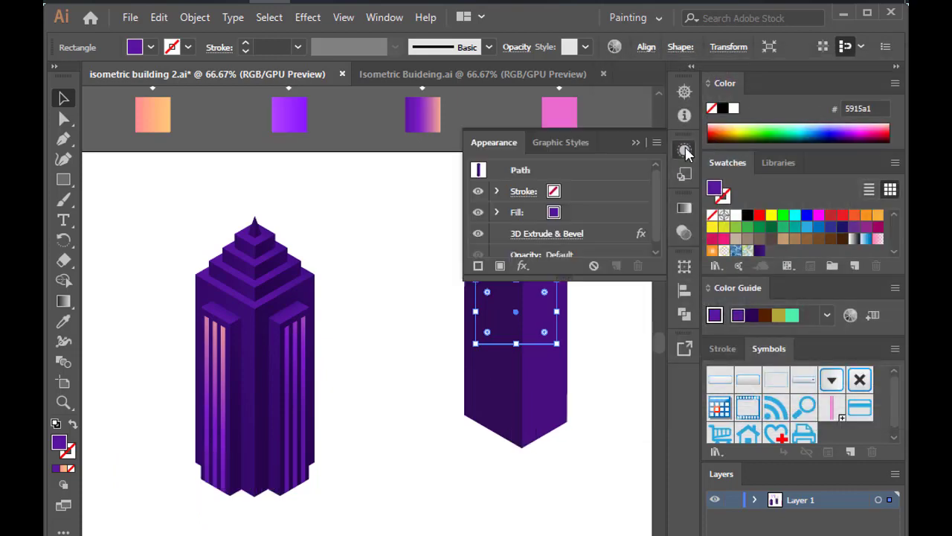
click(641, 233)
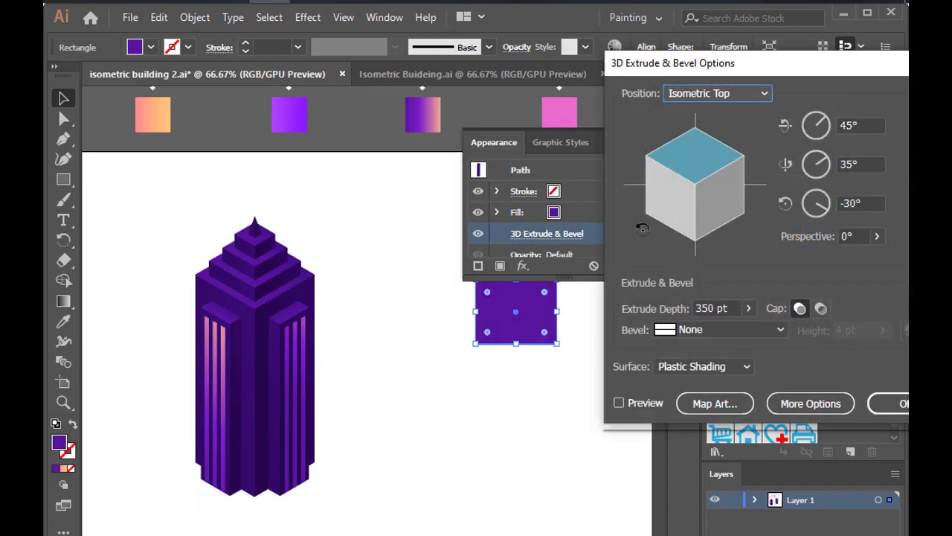
click(651, 403)
drag(762, 87, 643, 406)
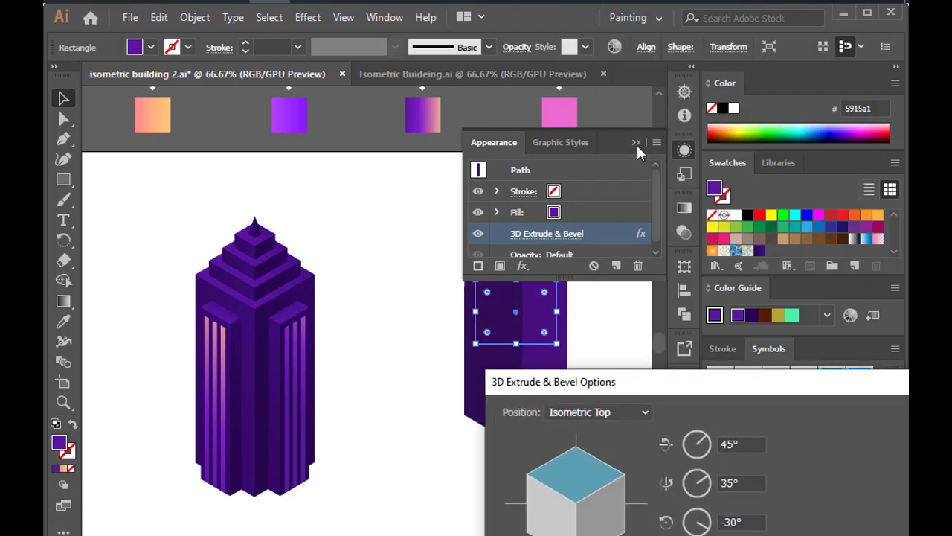
mouse_move(742, 400)
mouse_down()
mouse_move(589, 245)
mouse_move(869, 102)
mouse_up()
double_click(682, 345)
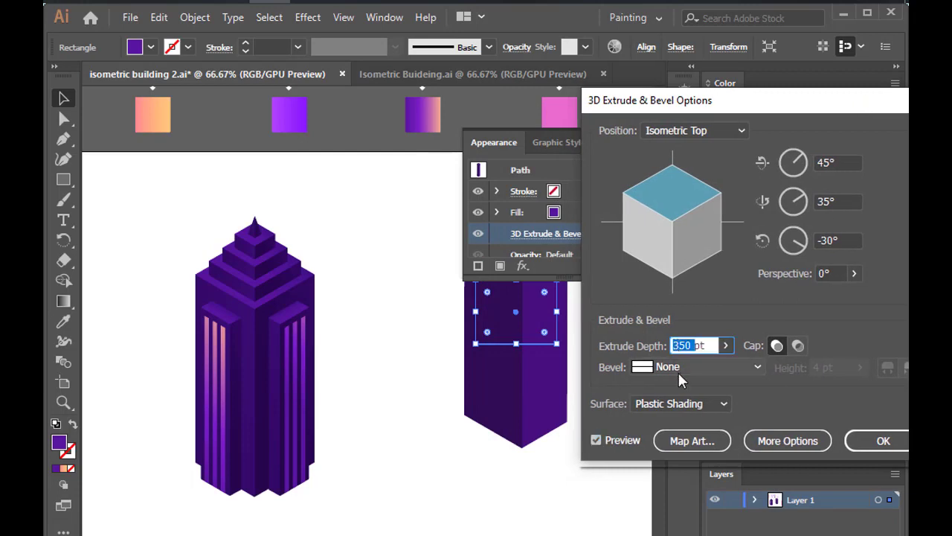
text(0)
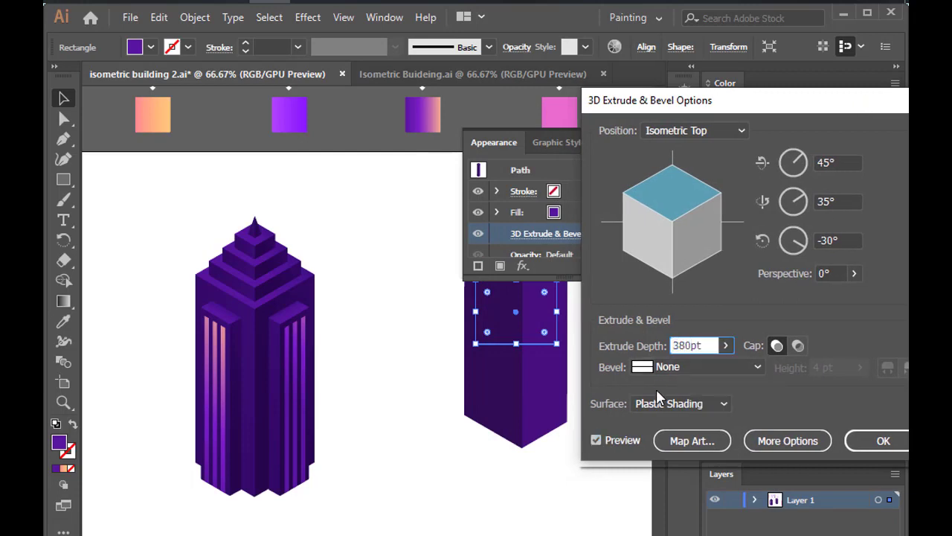
key(Tab)
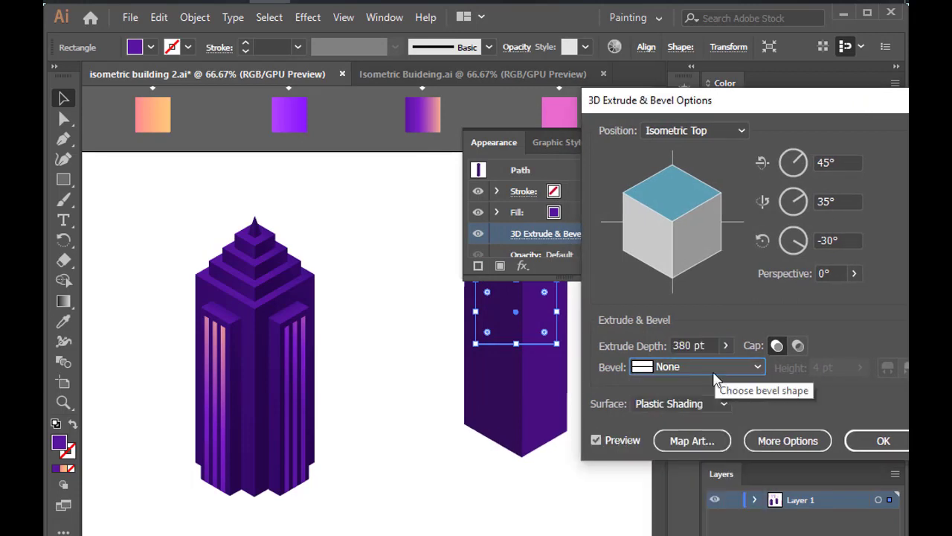
click(782, 447)
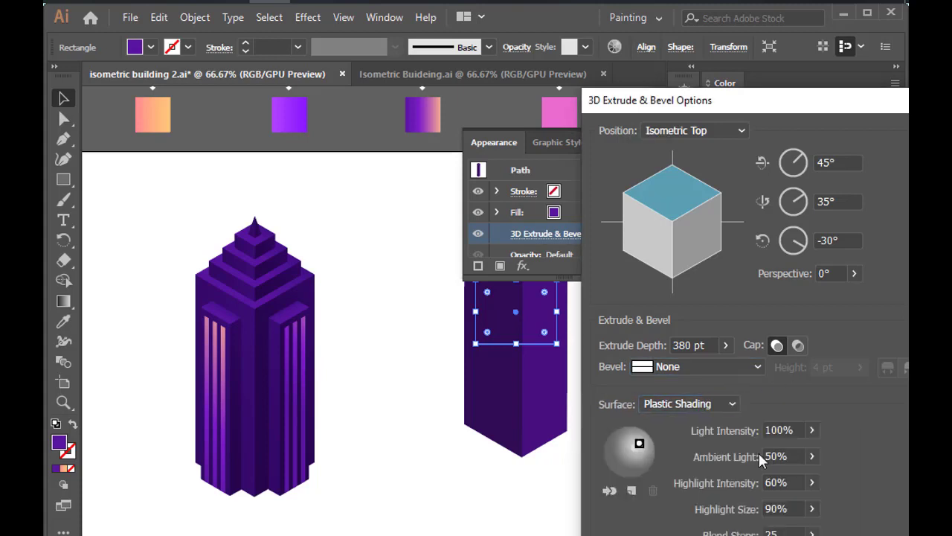
drag(822, 115, 688, 108)
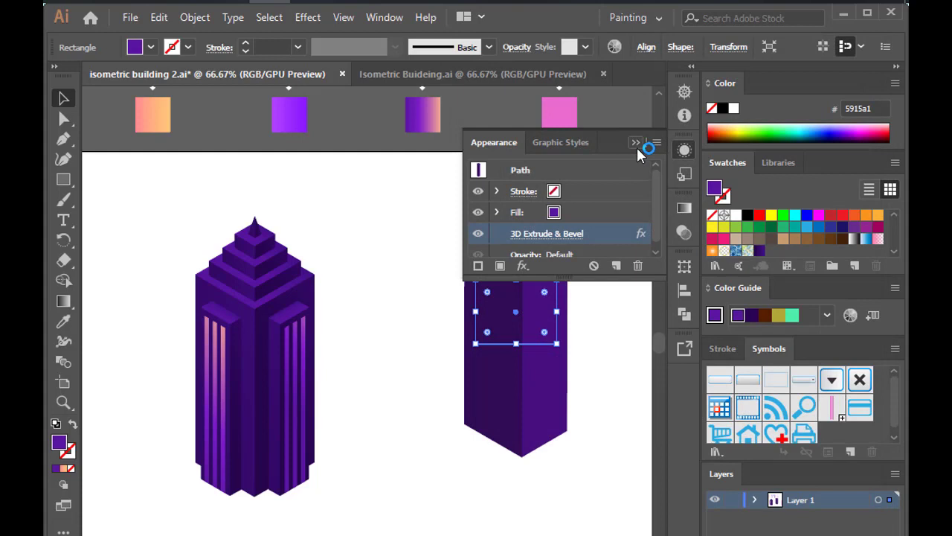
Reselect the right tower and lower its 3D extrude depth via Appearance
click(636, 144)
click(601, 316)
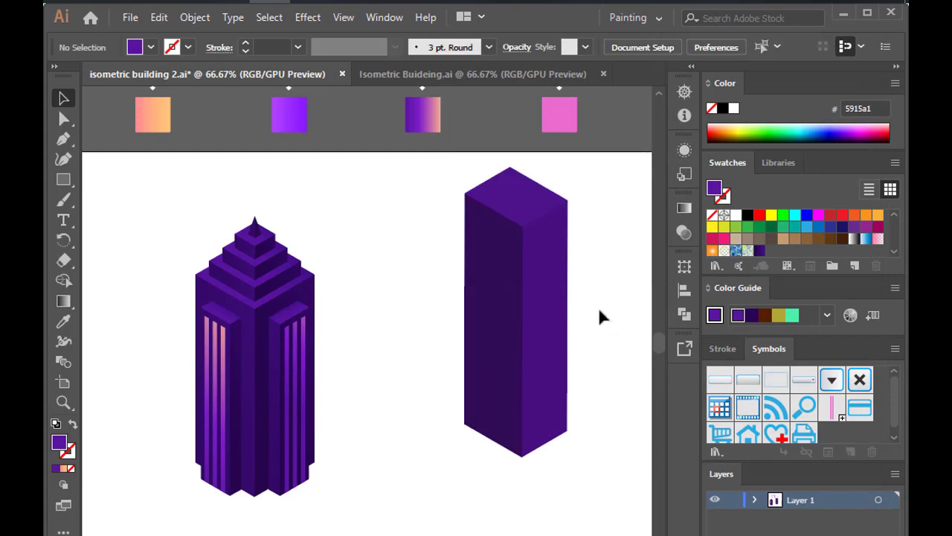
drag(521, 305, 437, 290)
key(ctrl+minus)
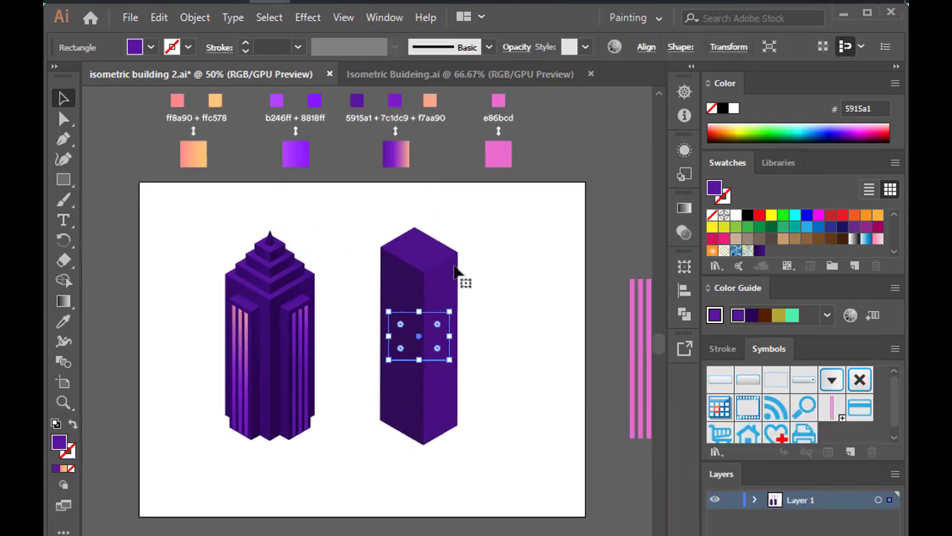
click(684, 149)
click(643, 237)
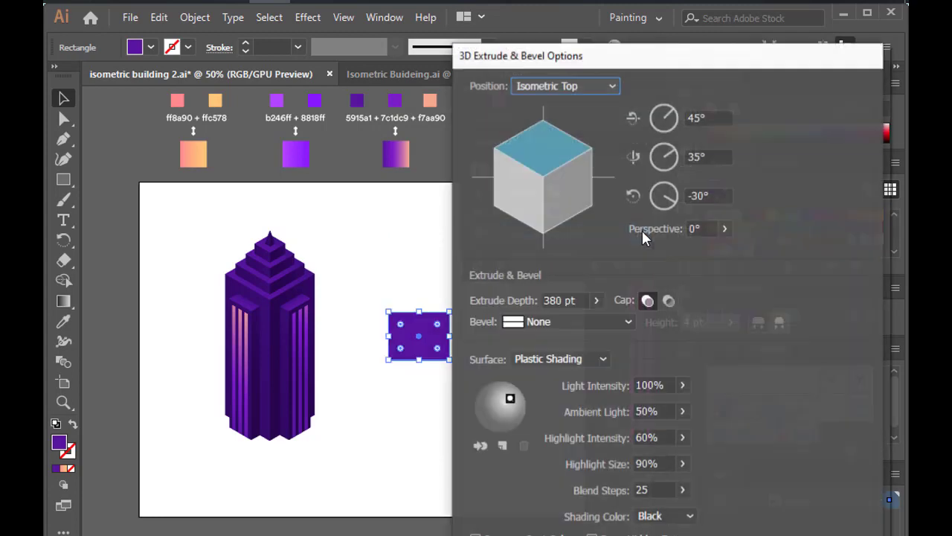
double_click(551, 298)
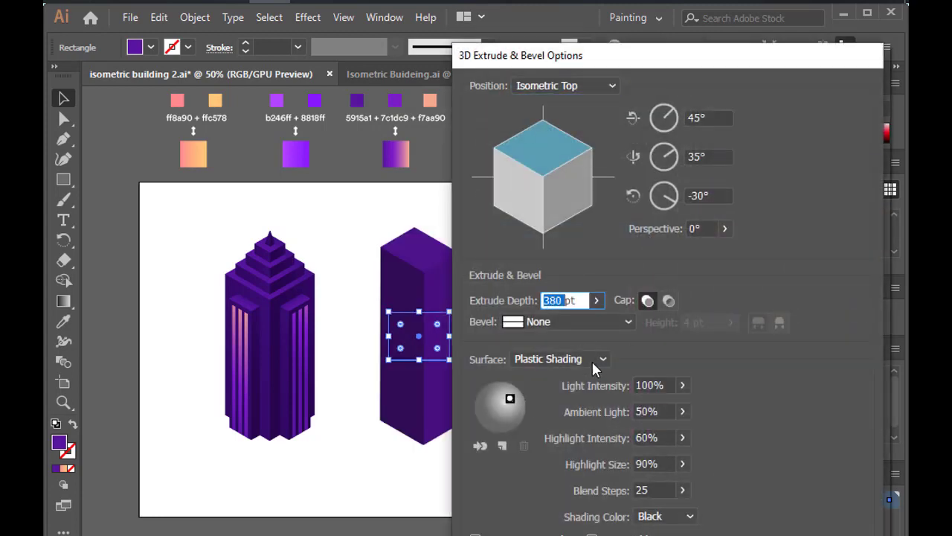
text(30)
key(Return)
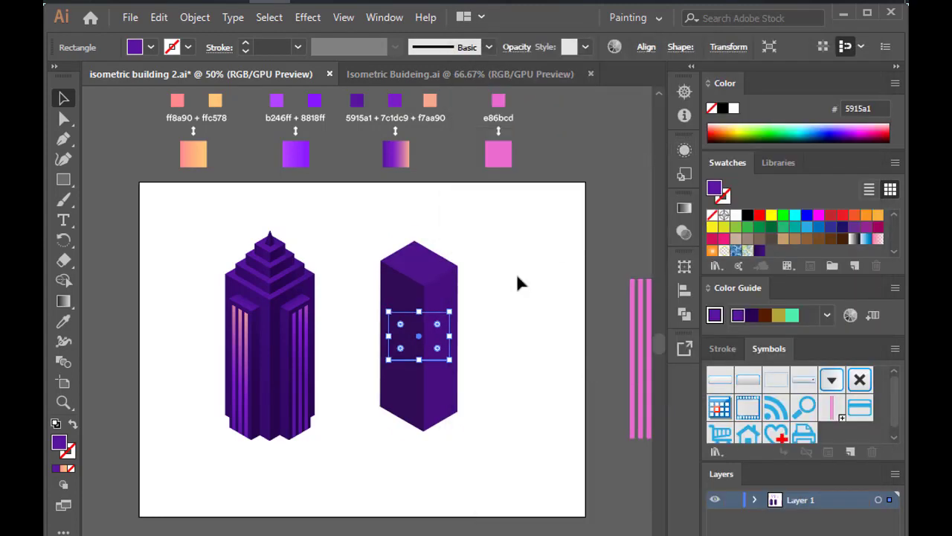
Move the purple tower up and to the right on the artboard
click(516, 282)
mouse_move(452, 287)
mouse_down()
mouse_move(534, 256)
mouse_move(520, 267)
mouse_up()
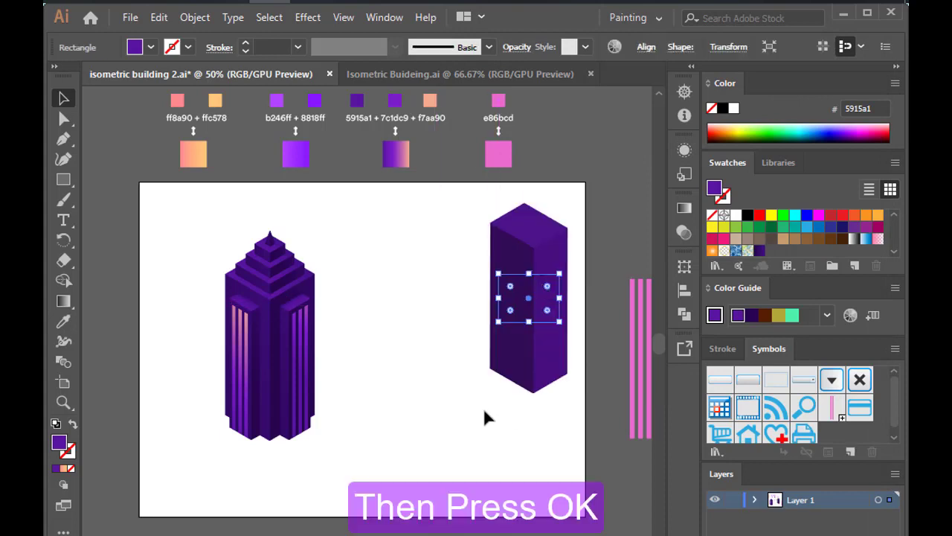
click(485, 417)
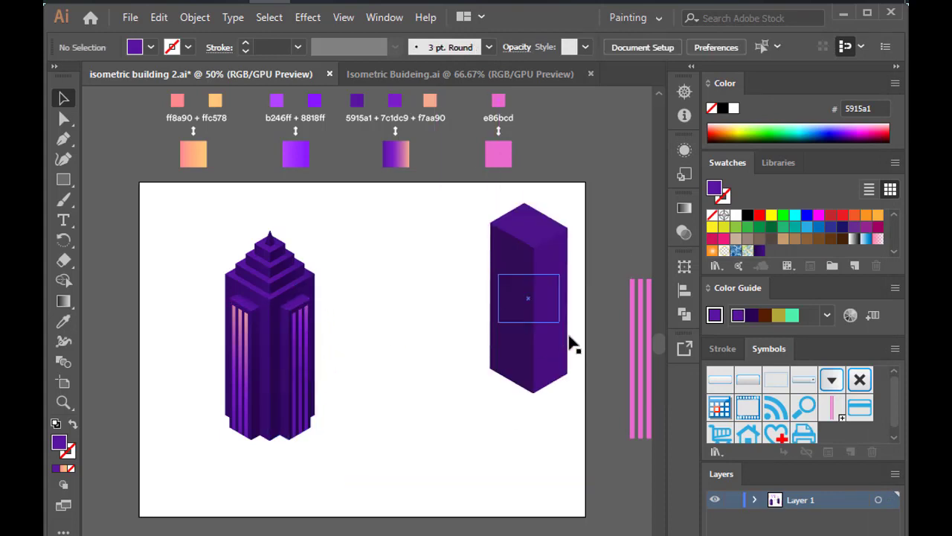
scroll(532, 304, right, 3)
Draw a thin tall bar and Alt-drag copies to form a new set of bars
key(m)
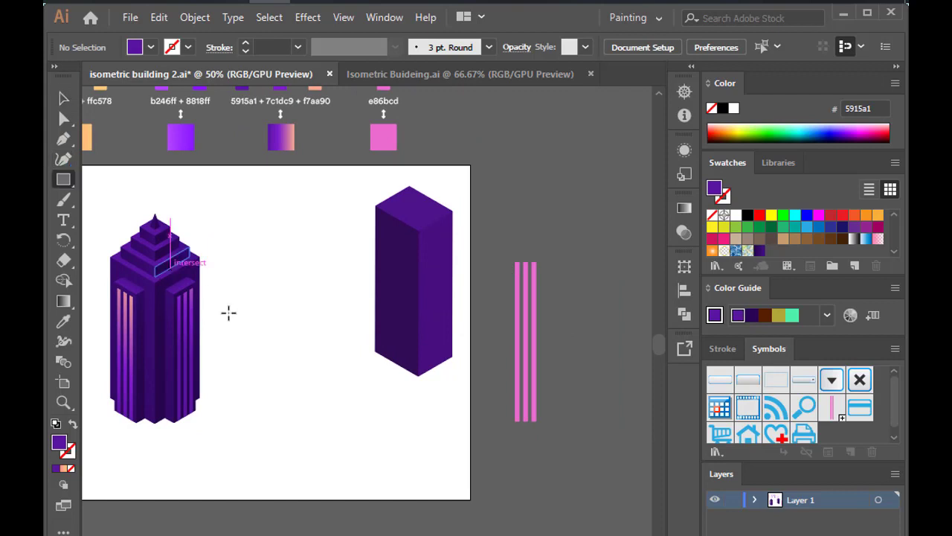
scroll(246, 305, up, 1)
scroll(521, 298, right, 4)
drag(457, 215, 462, 427)
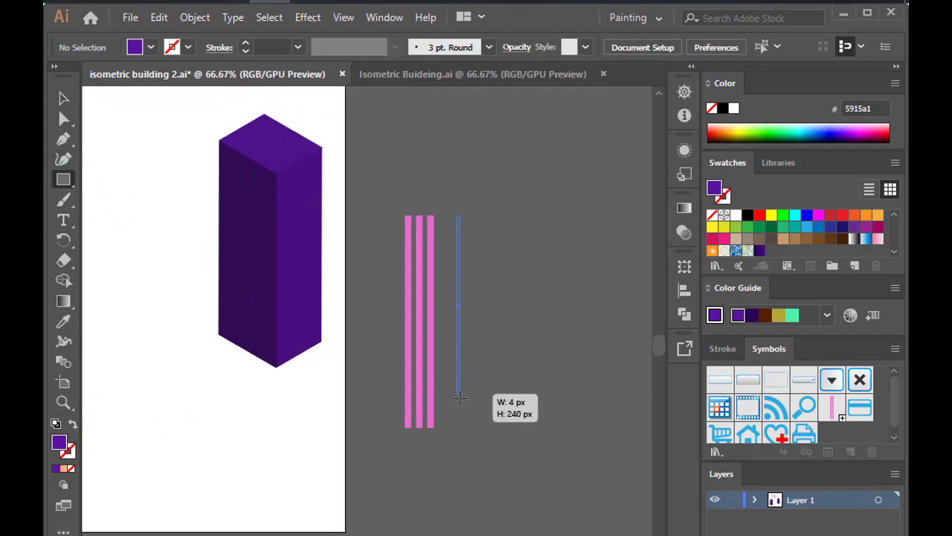
click(64, 97)
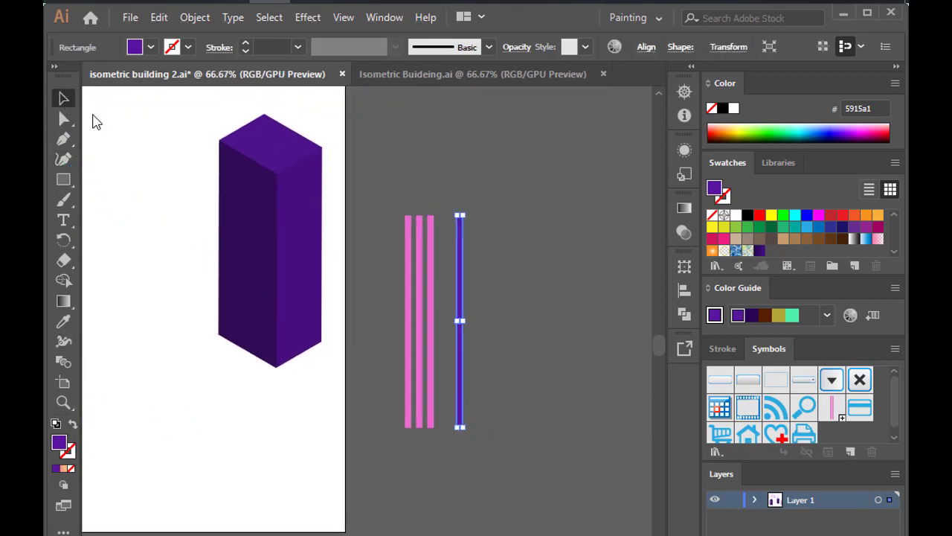
scroll(499, 263, up, 1)
mouse_move(444, 265)
mouse_down()
mouse_move(470, 264)
mouse_move(554, 362)
mouse_up()
click(533, 290)
scroll(534, 289, down, 3)
scroll(447, 177, up, 2)
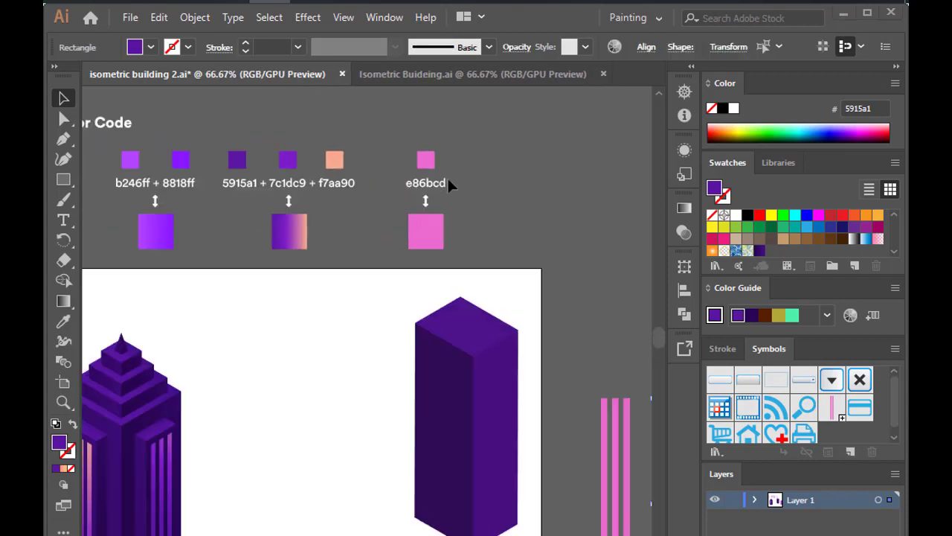
Fill the new bars with pink e86bcd and delete the old line symbol bars
click(62, 321)
click(427, 158)
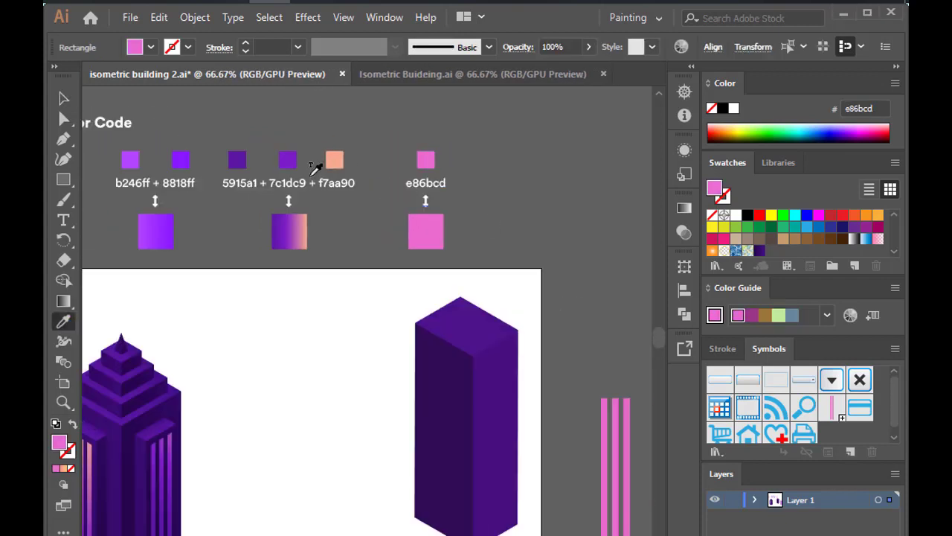
key(v)
drag(304, 395, 212, 289)
click(523, 350)
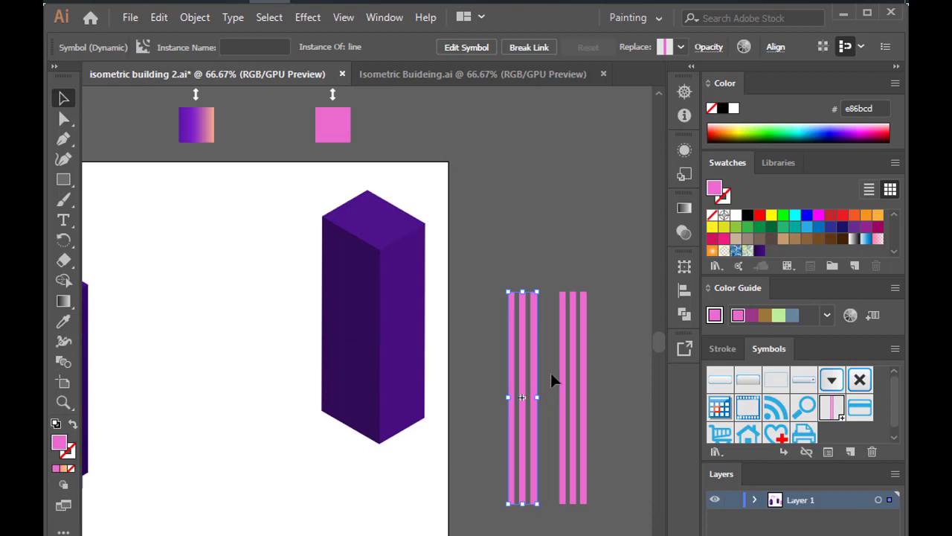
key(Delete)
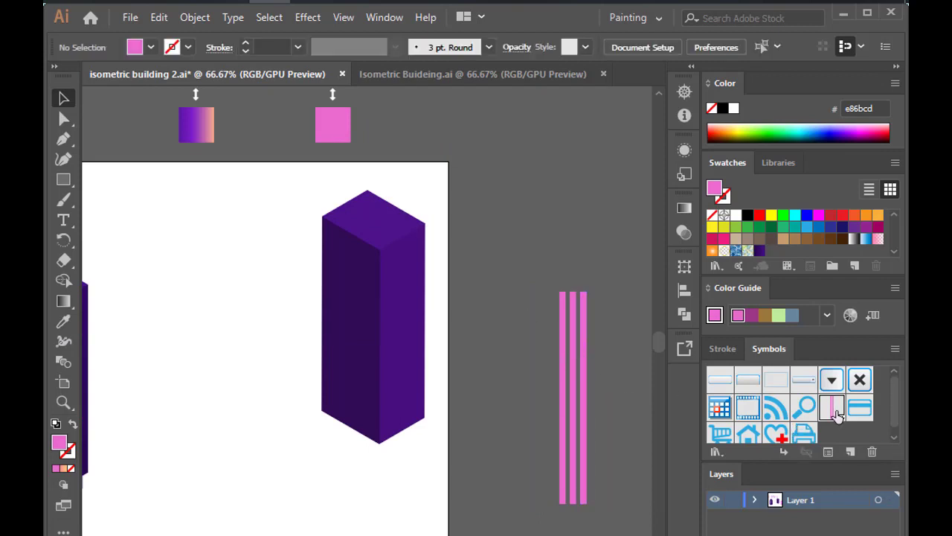
Save the three pink bars as a new symbol named 'line 2'
drag(555, 296, 617, 308)
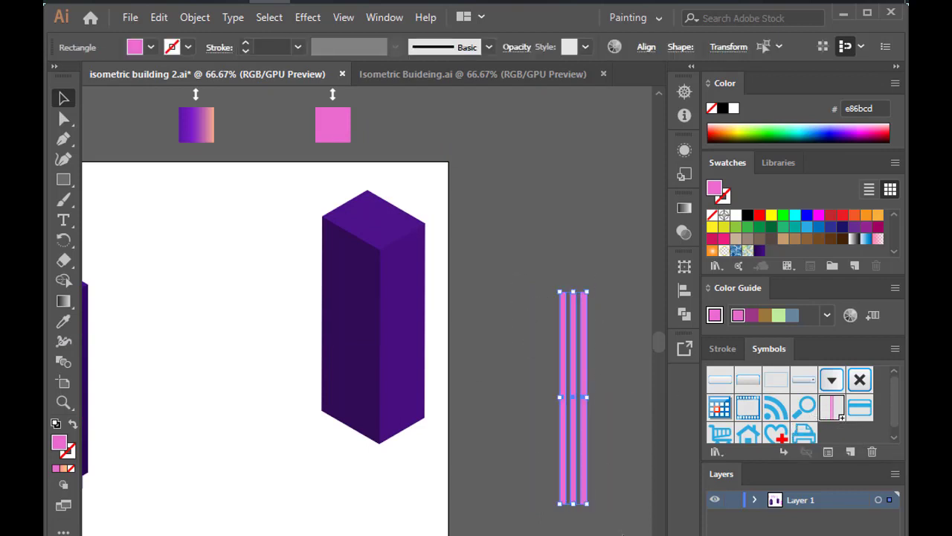
click(192, 17)
click(244, 189)
mouse_move(575, 335)
mouse_down()
mouse_move(857, 426)
mouse_move(836, 442)
mouse_up()
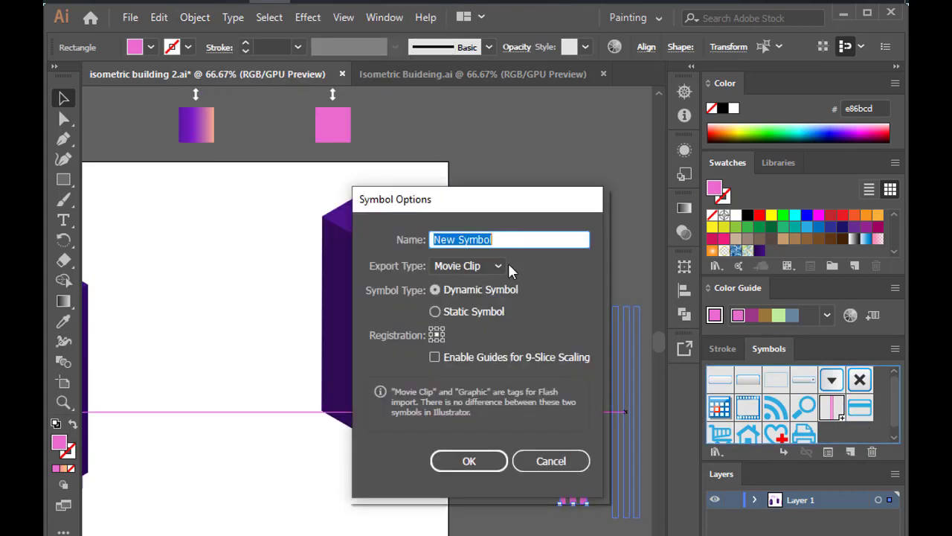
text(line)
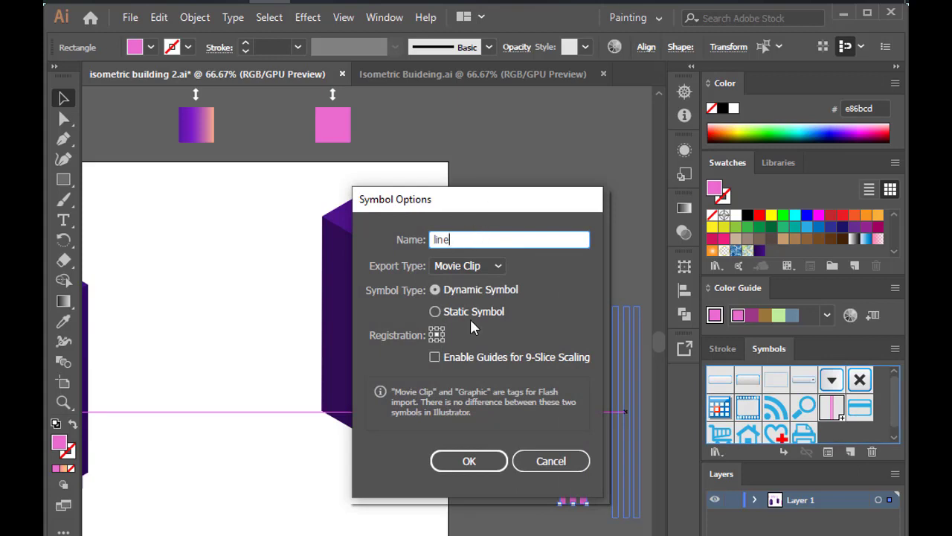
text( 2)
key(Return)
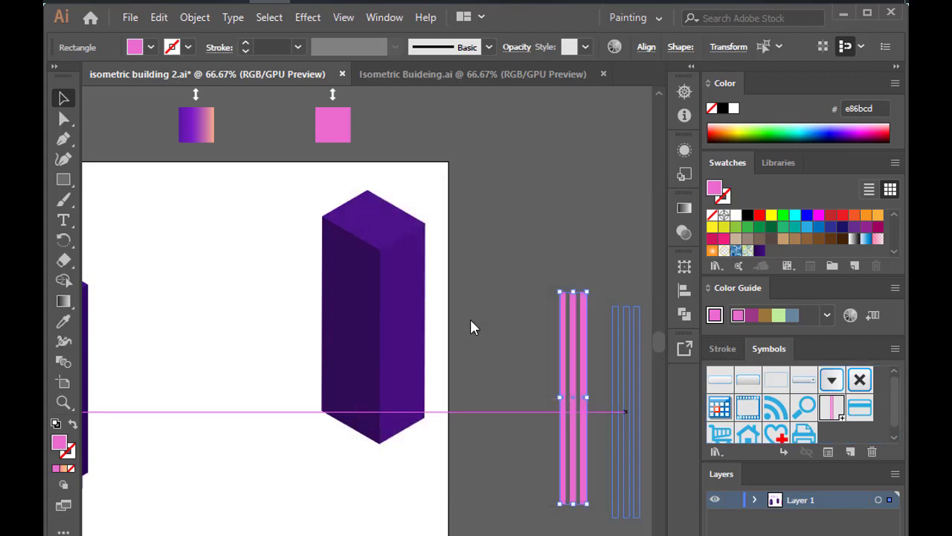
Draw a small rectangle between the two buildings and fill it with 5915a1
click(506, 308)
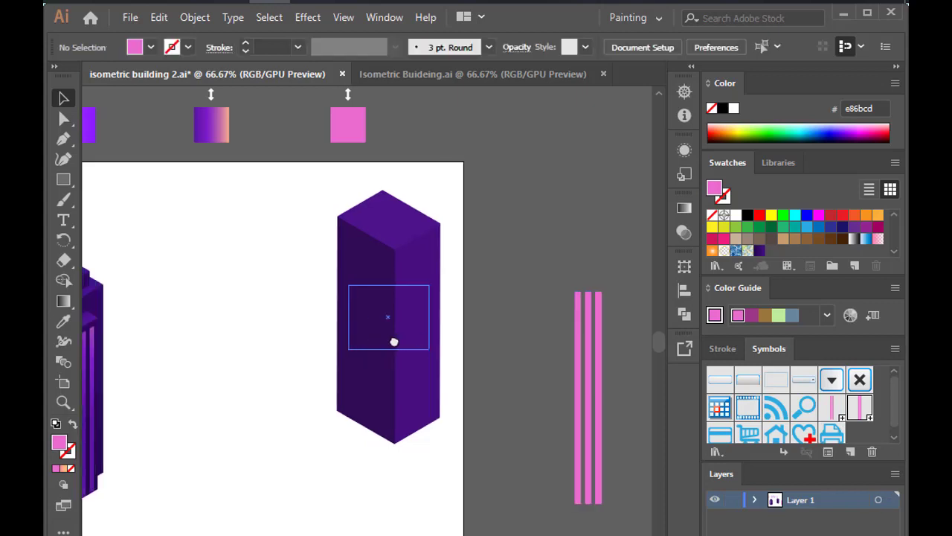
scroll(402, 327, left, 5)
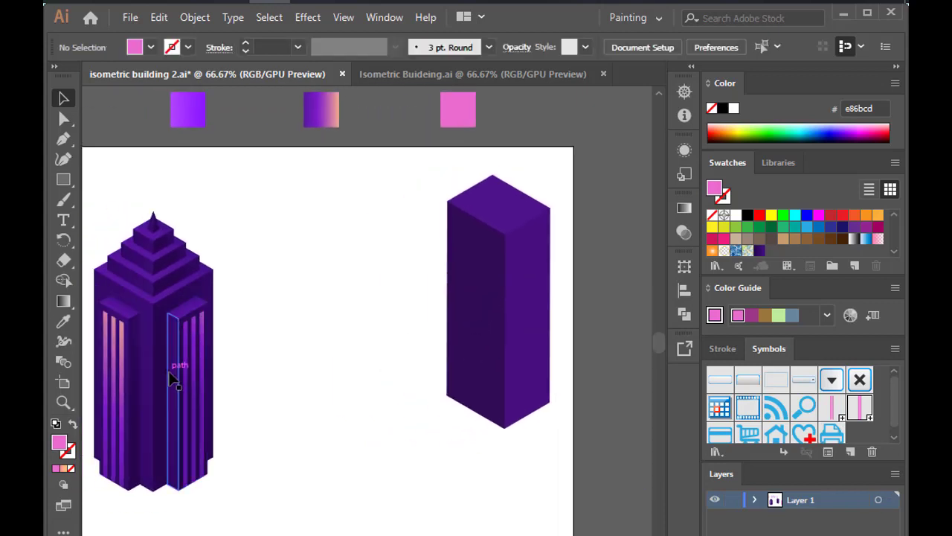
key(m)
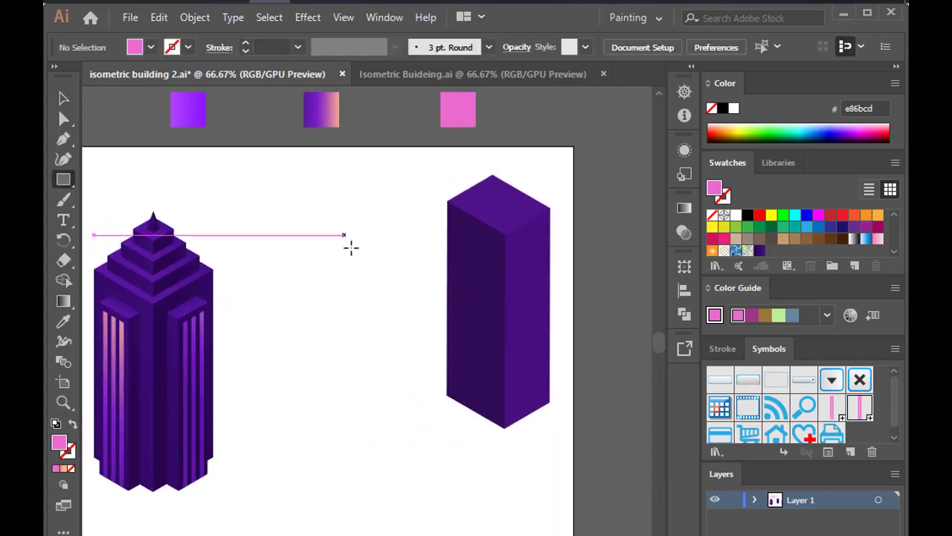
drag(345, 235, 385, 255)
scroll(436, 283, up, 2)
scroll(437, 285, up, 2)
key(i)
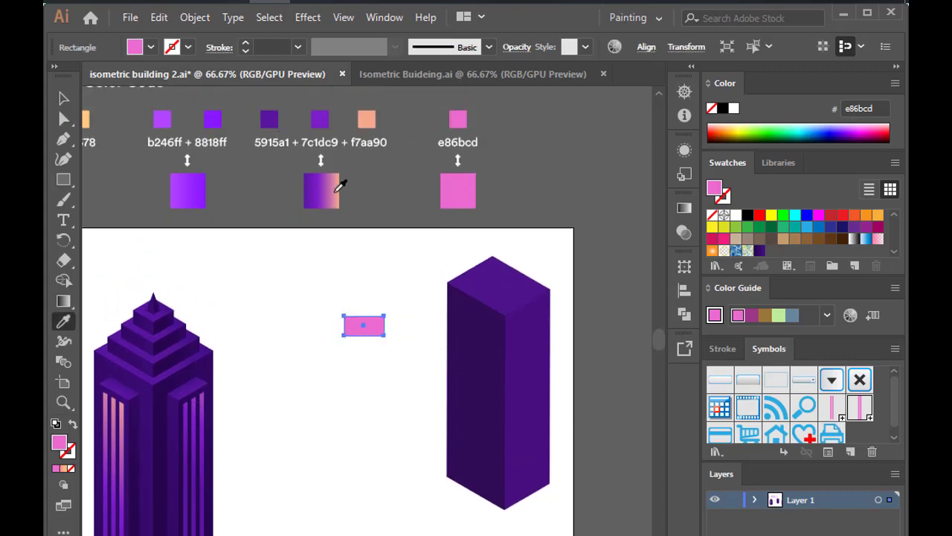
click(270, 119)
Apply 3D Extrude & Bevel with Isometric Top position and live preview
click(308, 17)
mouse_move(322, 114)
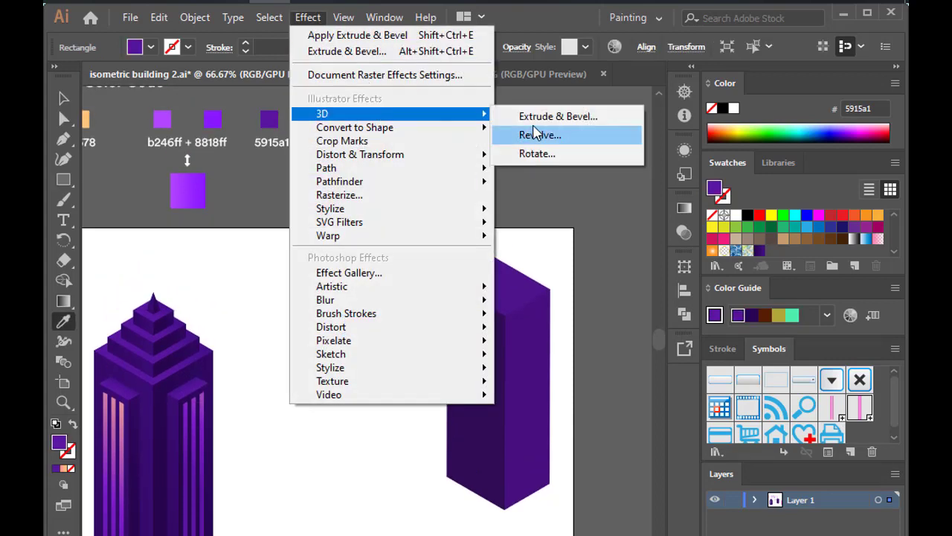
click(560, 115)
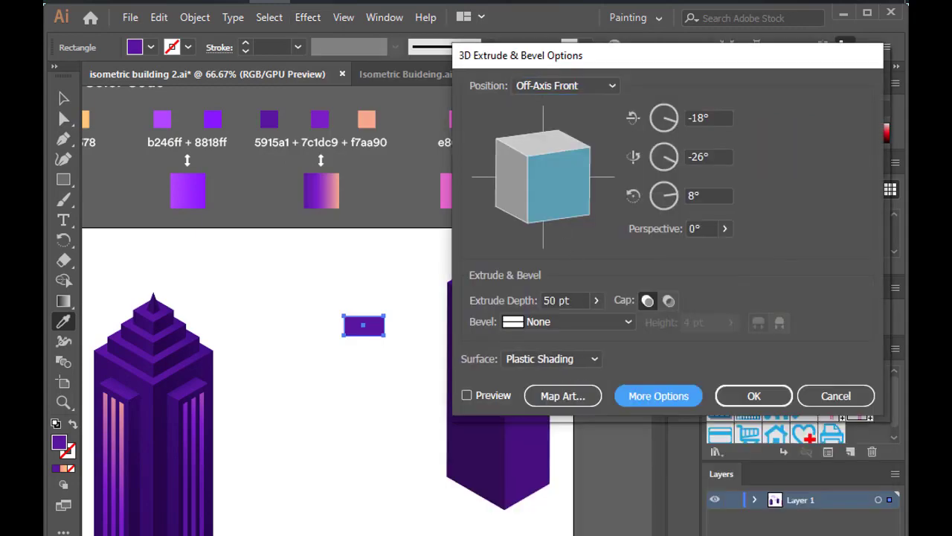
click(467, 395)
click(566, 85)
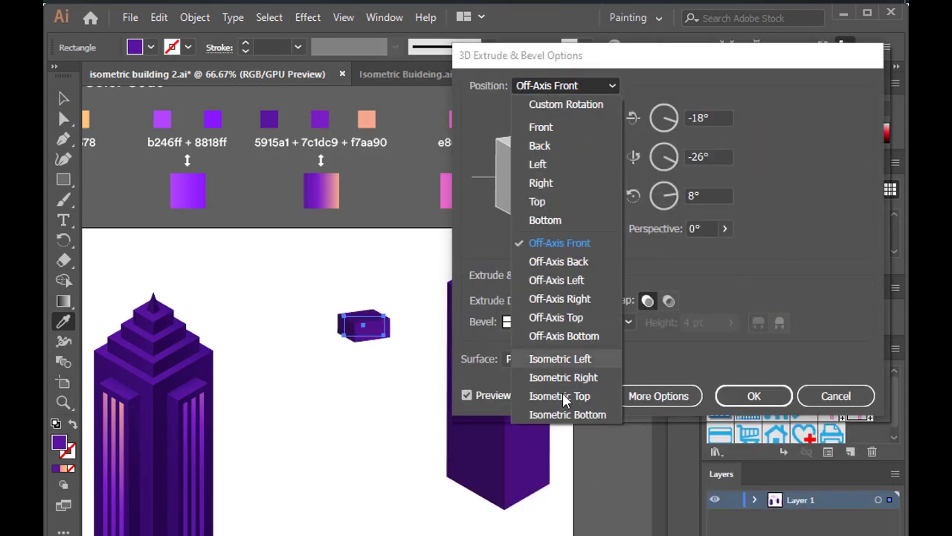
click(561, 395)
double_click(552, 300)
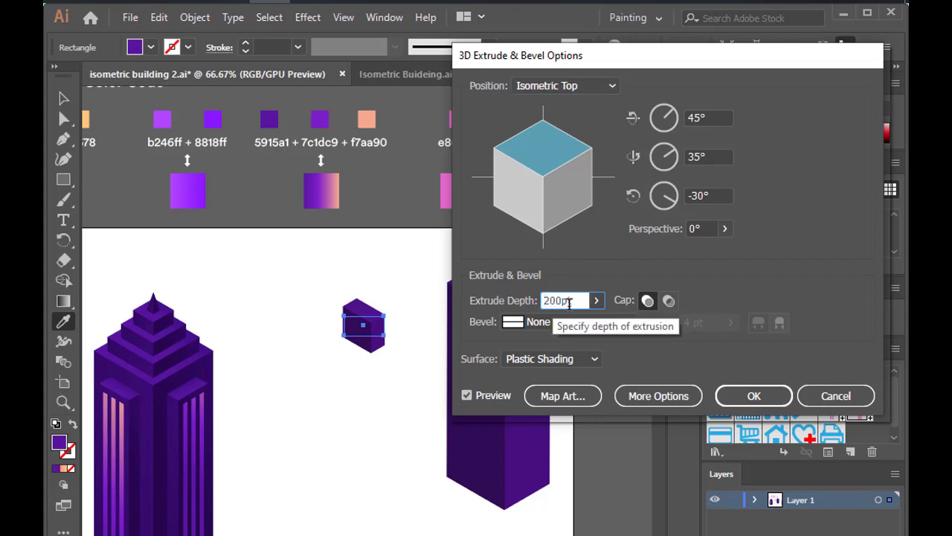
click(488, 397)
Settle the column's extrude depth at 260 pt and recheck it with preview on
double_click(552, 299)
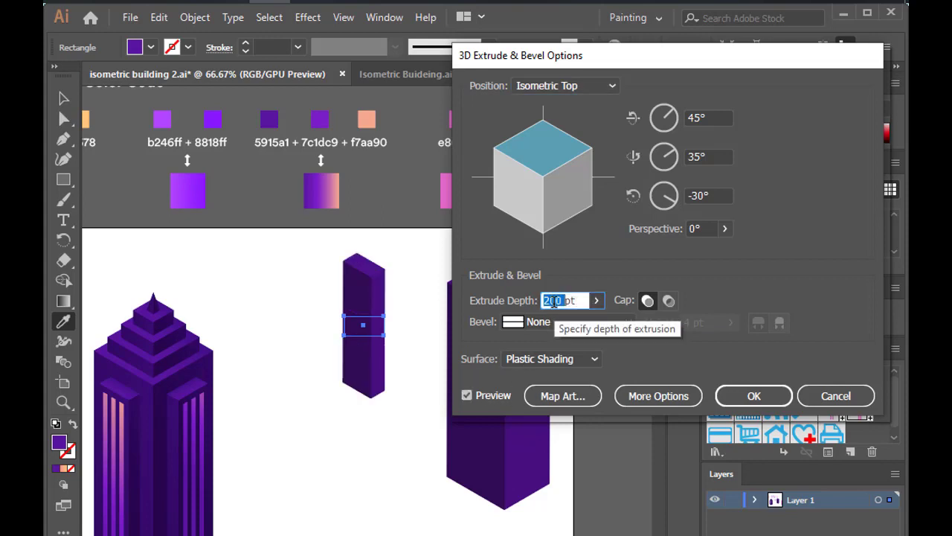
text(280)
click(491, 397)
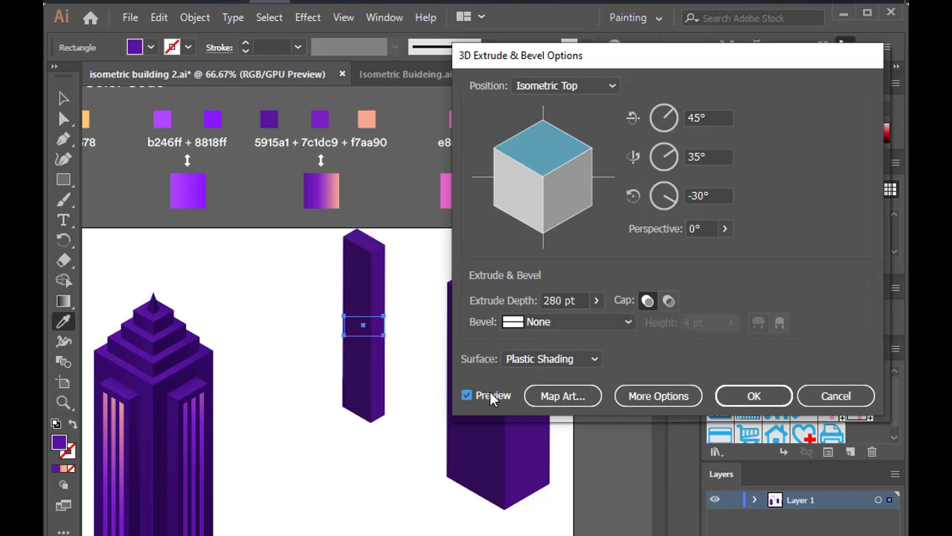
drag(710, 64, 808, 73)
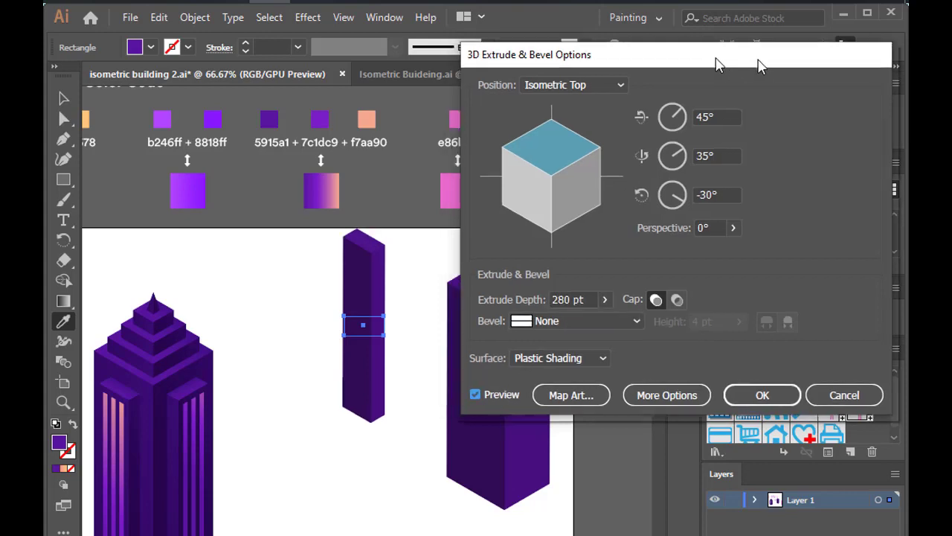
click(648, 307)
text(260)
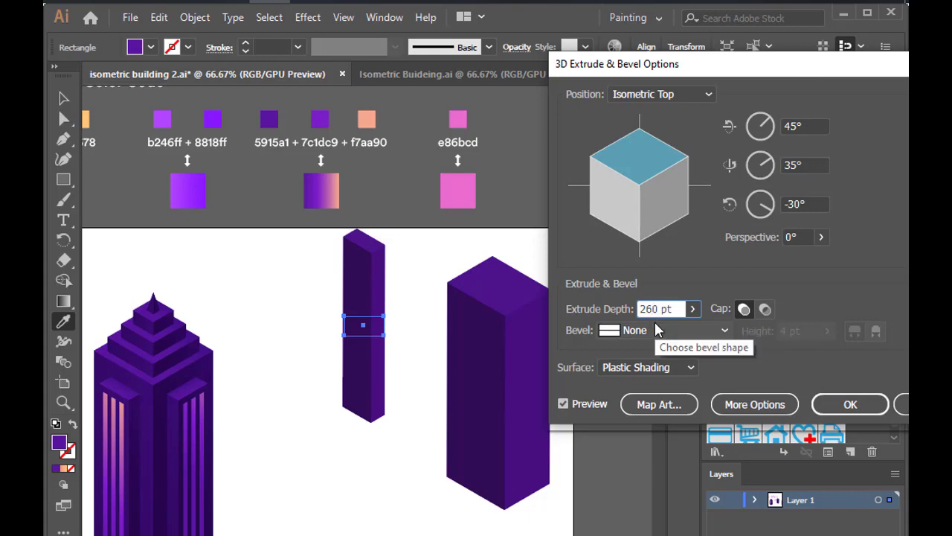
key(Return)
click(684, 152)
click(644, 237)
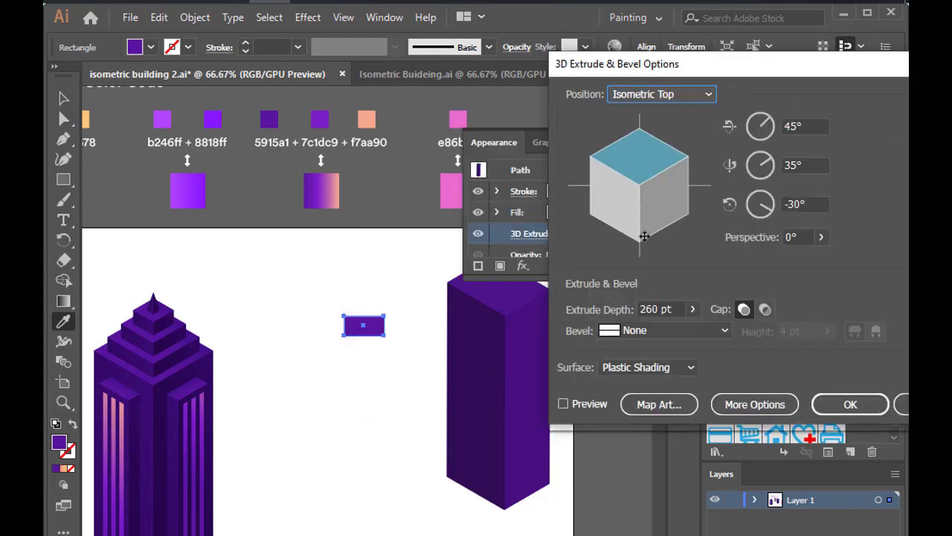
click(595, 404)
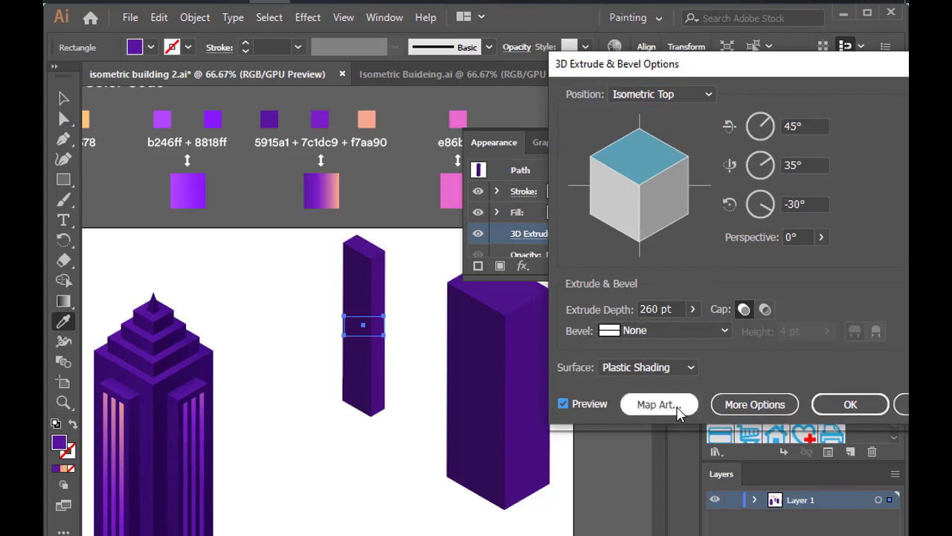
Map a line symbol onto surface 4 of 6 of the column
click(677, 409)
click(814, 95)
click(813, 95)
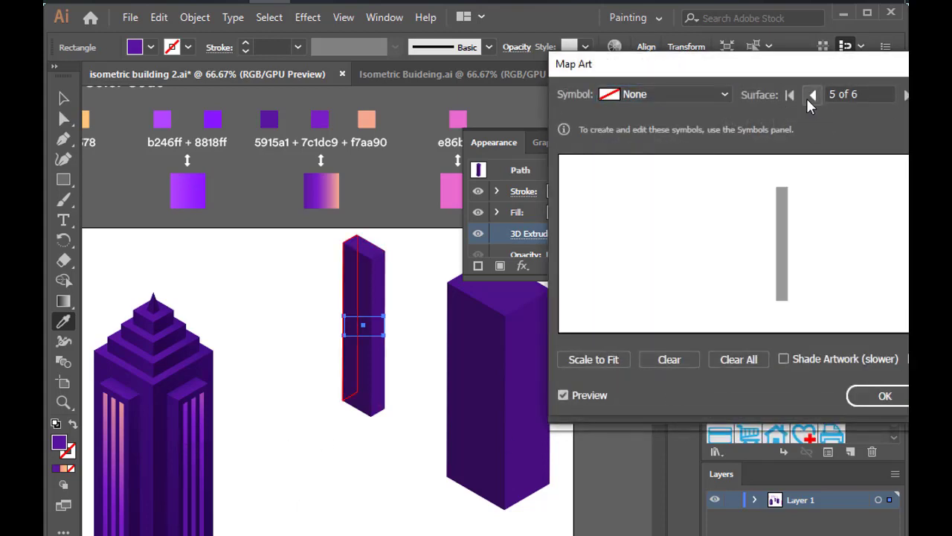
click(813, 95)
drag(752, 64, 720, 67)
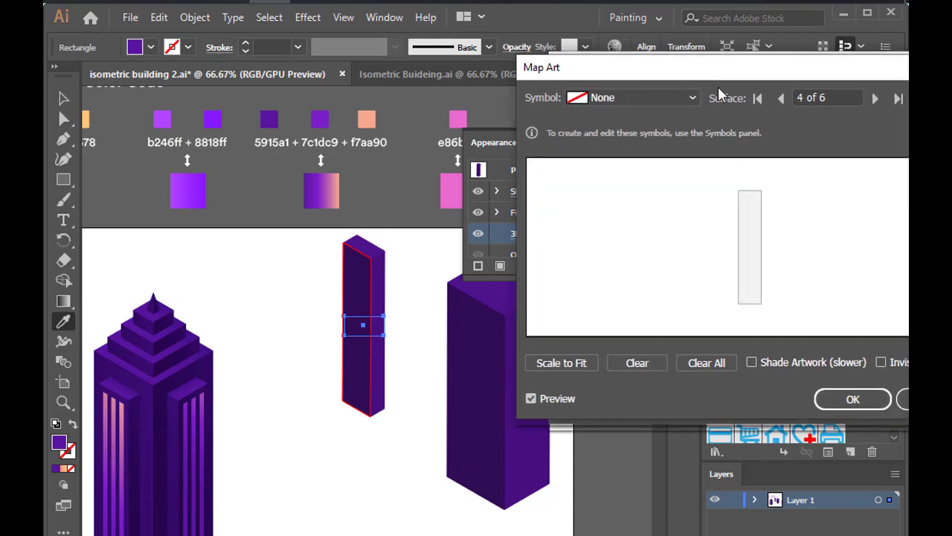
click(692, 97)
key(Down)
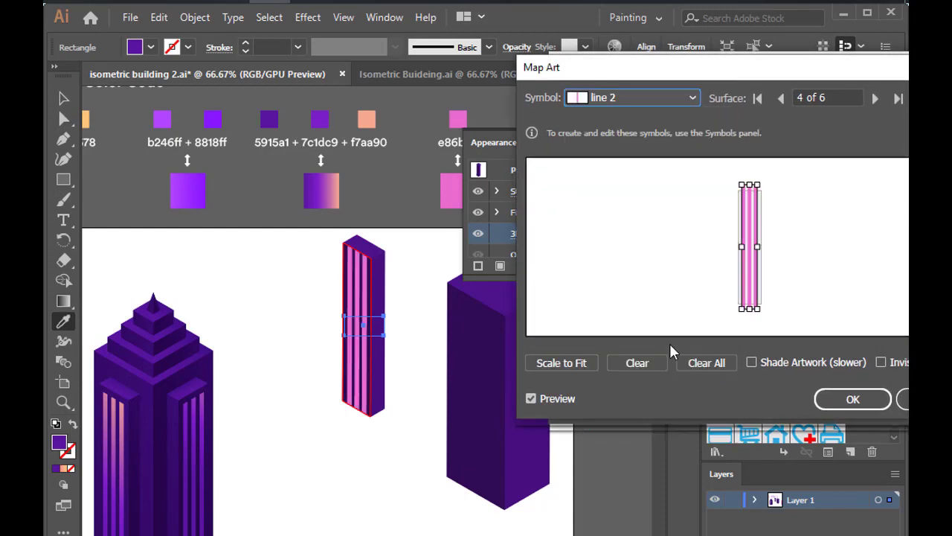
Adjust the mapped stripes' top, bottom and position in the preview
drag(750, 184, 750, 192)
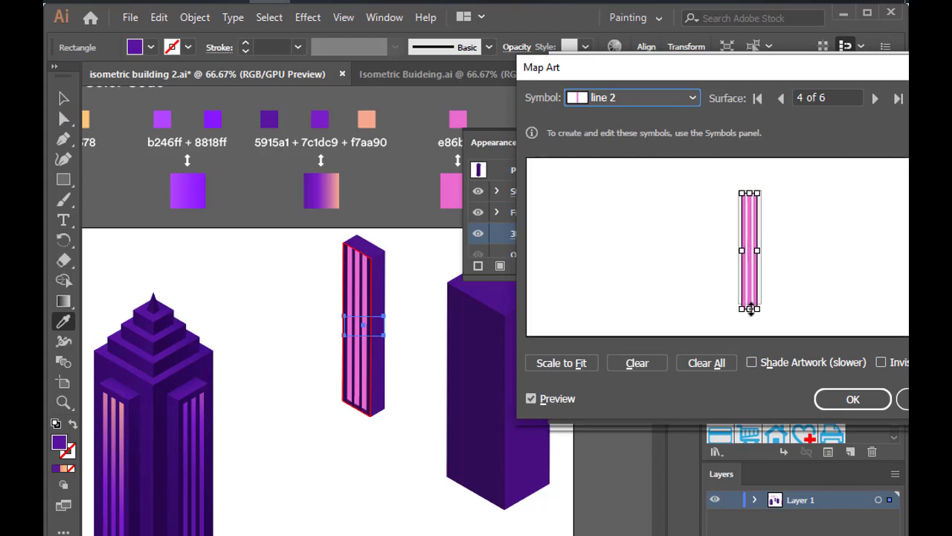
drag(750, 299, 750, 297)
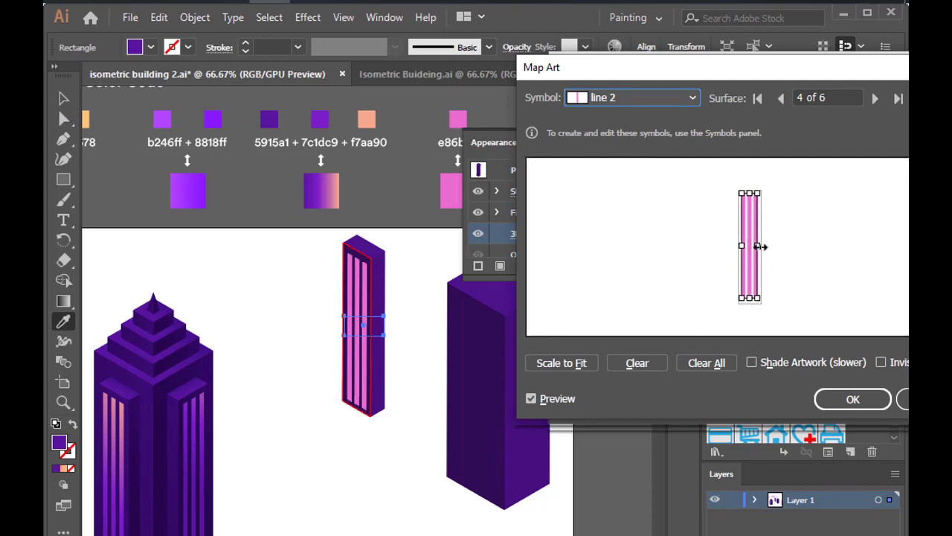
drag(754, 196, 753, 198)
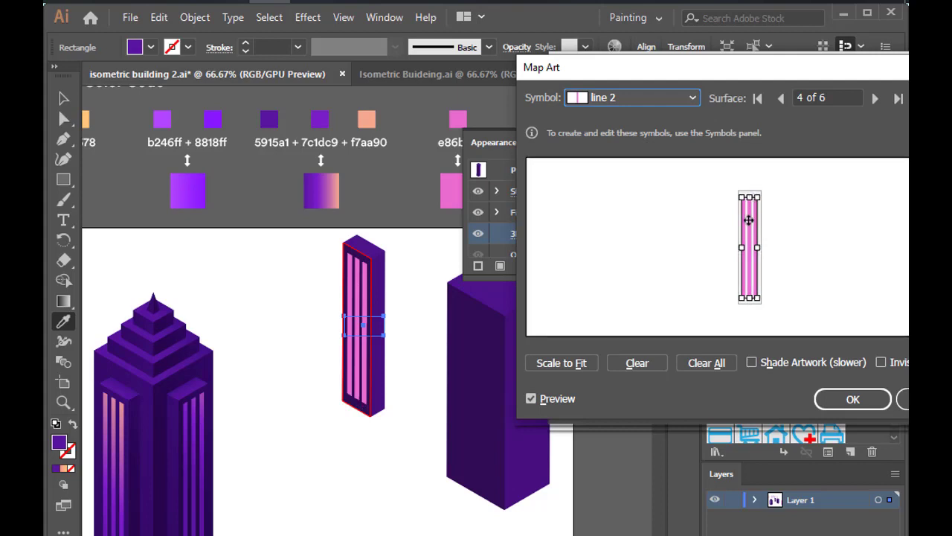
drag(748, 220, 751, 220)
Replace the mapping with the 'line' symbol, shortened top and bottom and slightly narrower
click(637, 362)
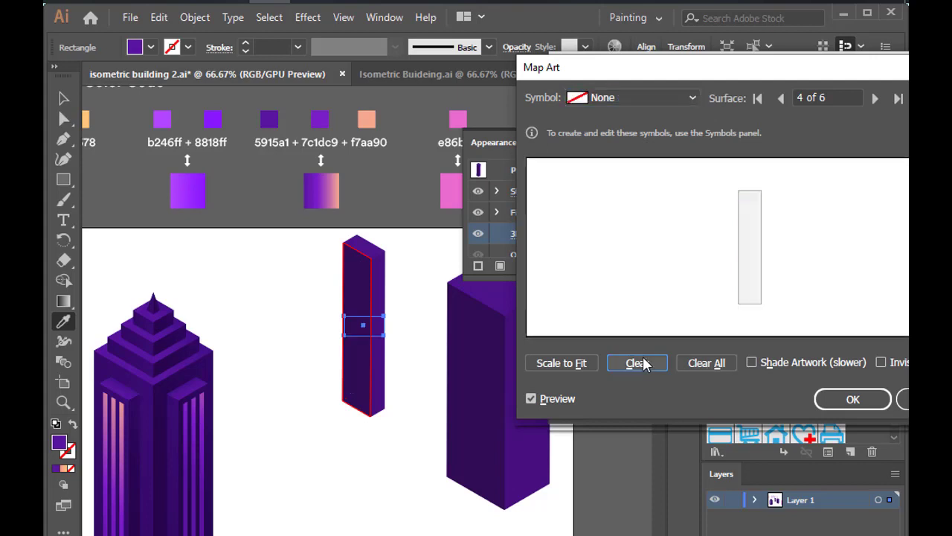
click(621, 97)
click(619, 320)
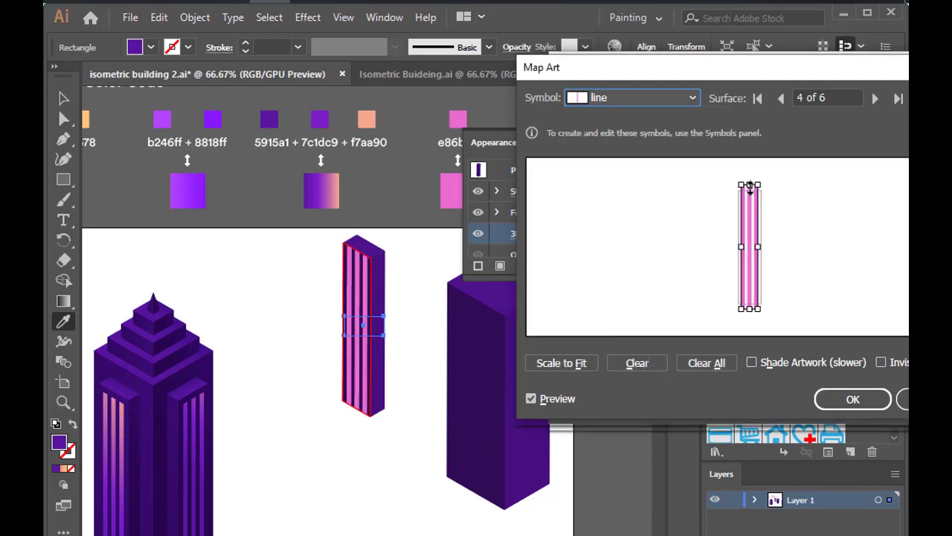
drag(750, 185, 750, 194)
drag(750, 308, 750, 298)
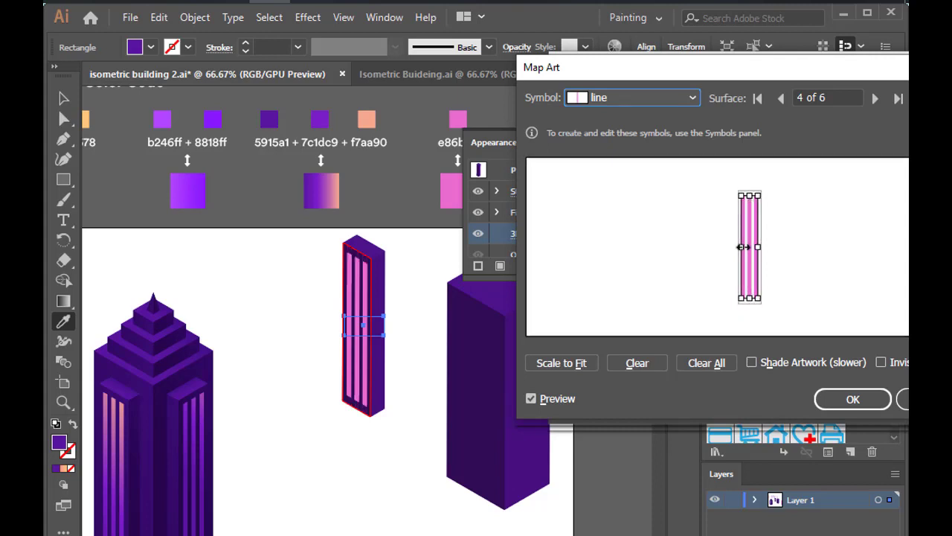
drag(741, 246, 749, 233)
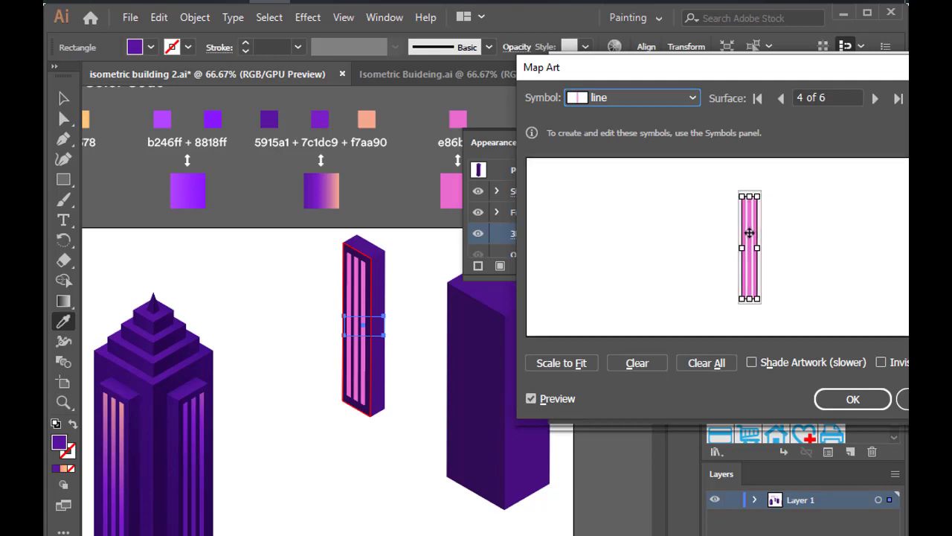
Confirm the Map Art and 3D Extrude & Bevel dialogs
click(852, 399)
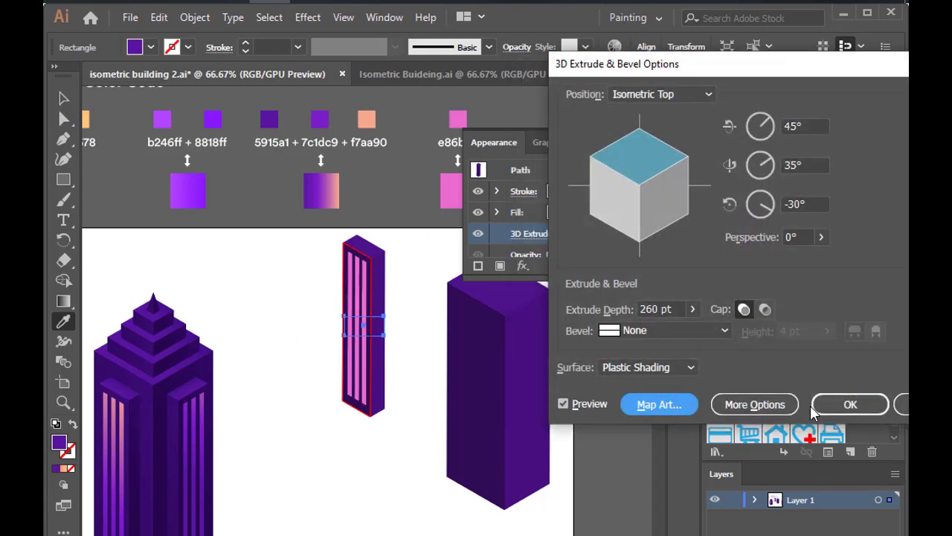
click(846, 402)
click(636, 142)
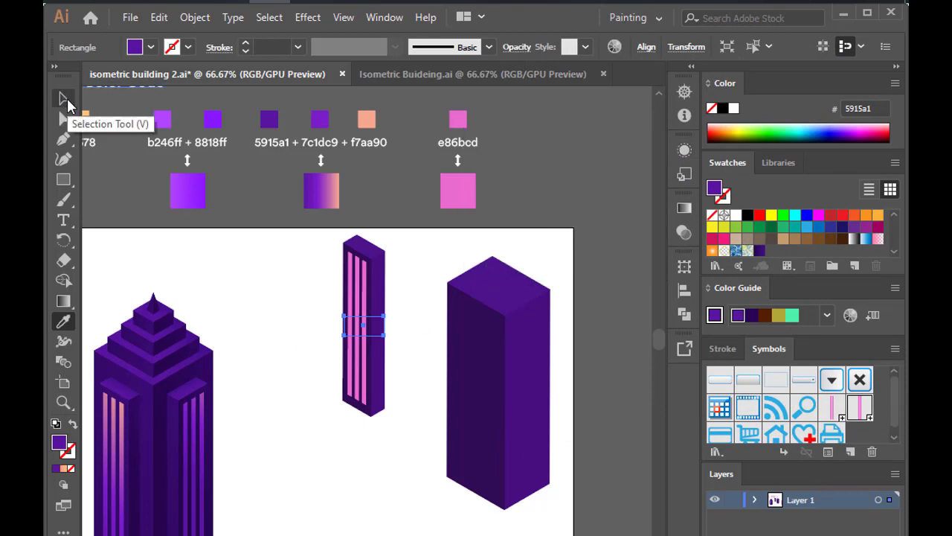
Move the striped column onto the right building's face and zoom in on it
click(63, 98)
mouse_move(371, 284)
mouse_down()
mouse_move(483, 350)
mouse_move(476, 376)
mouse_up()
key(ctrl+equal)
key(ctrl+equal)
key(ctrl+equal)
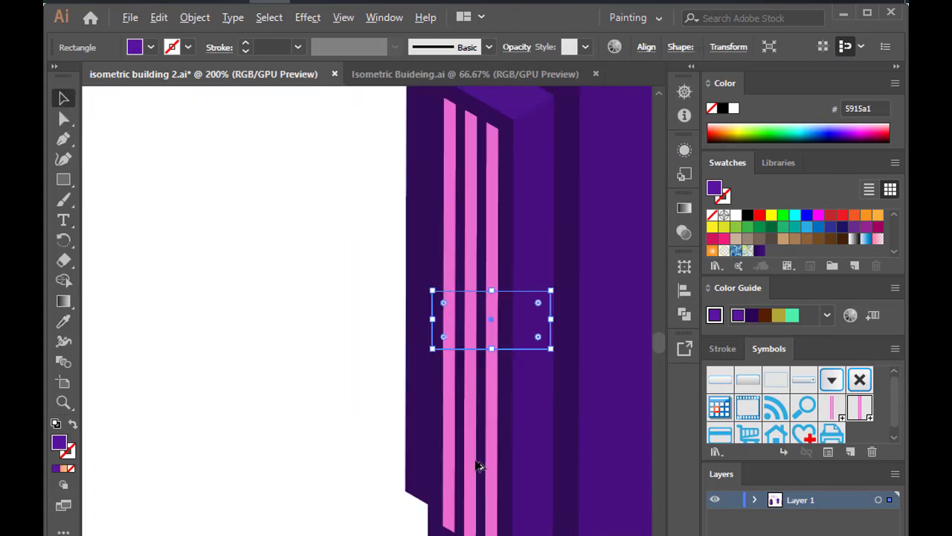
scroll(505, 499, up, 3)
scroll(452, 500, down, 4)
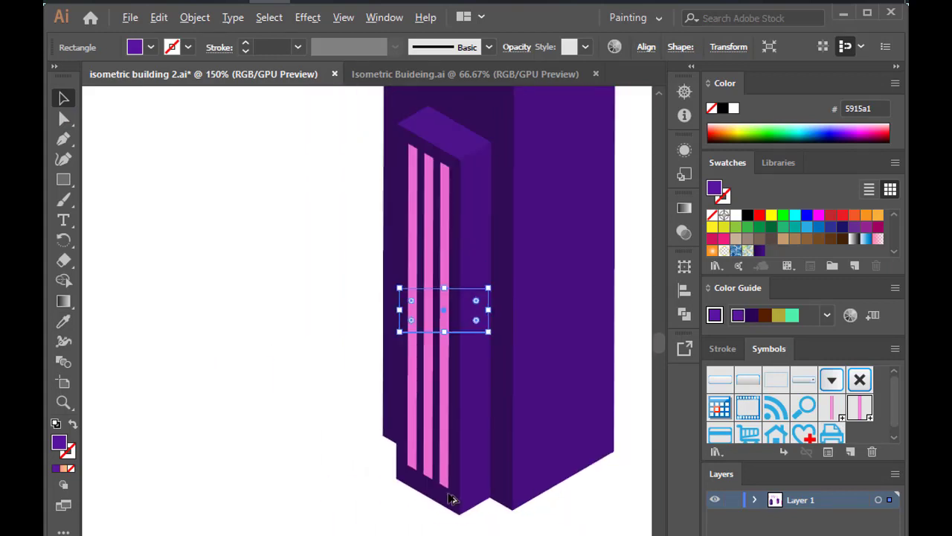
scroll(452, 500, down, 1)
scroll(451, 500, down, 1)
scroll(122, 402, left, 2)
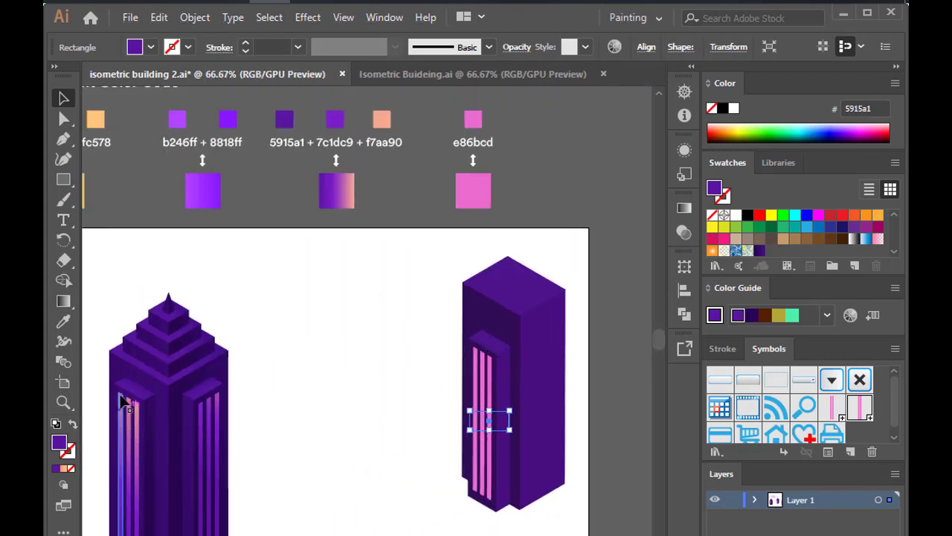
Change the column's 3D extrusion depth to 280 pt
click(684, 152)
click(644, 233)
double_click(650, 308)
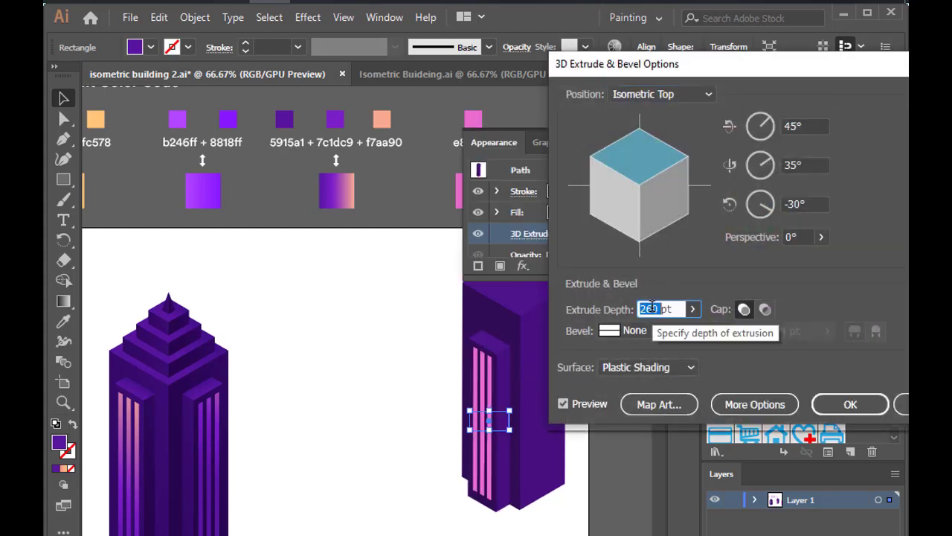
text(280)
click(587, 406)
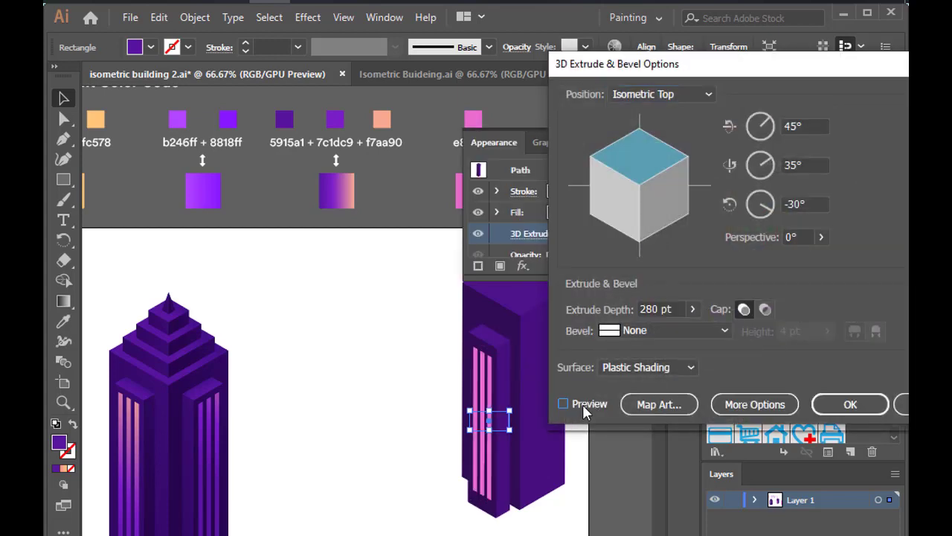
key(Return)
Map the 'line' symbol onto surface 4 of 6 of the window panel
key(ctrl+1)
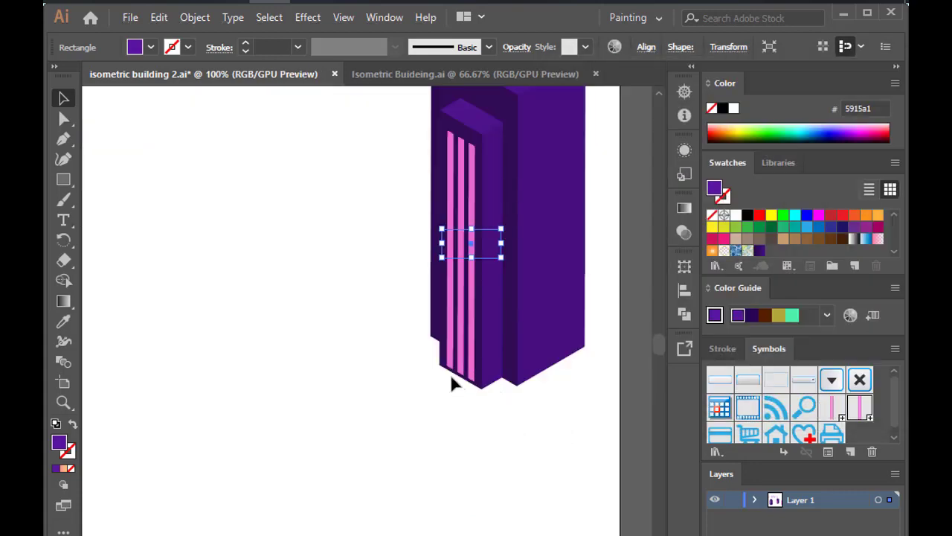
click(685, 152)
click(642, 233)
click(563, 402)
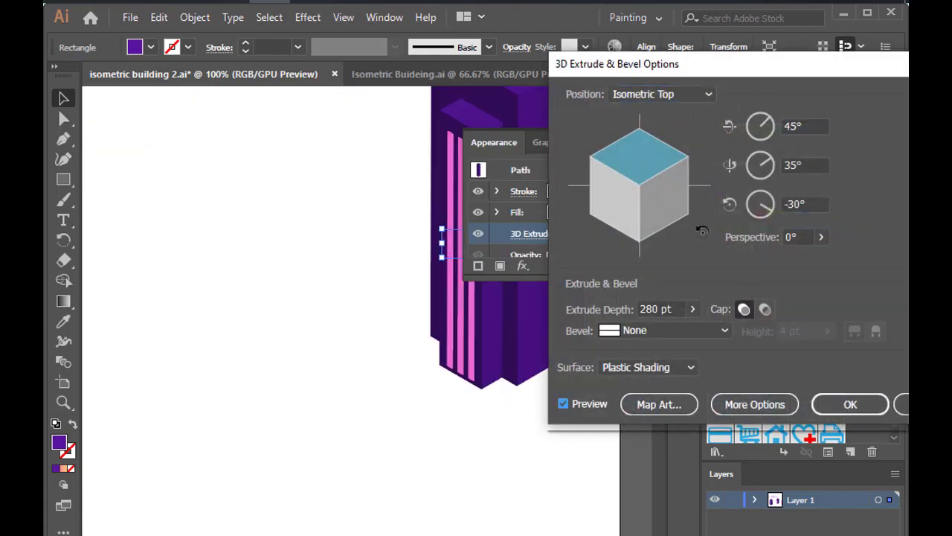
click(655, 403)
click(811, 94)
click(812, 94)
click(812, 94)
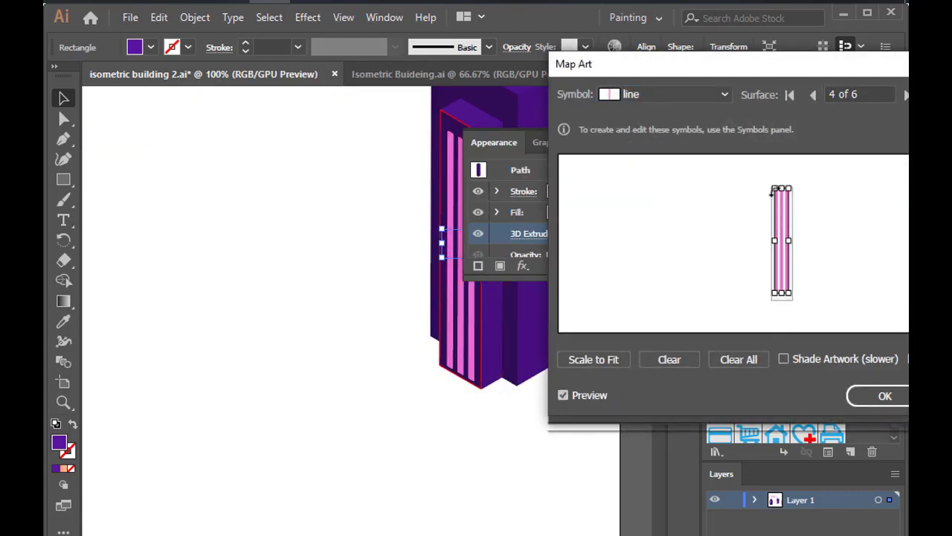
click(885, 395)
click(855, 399)
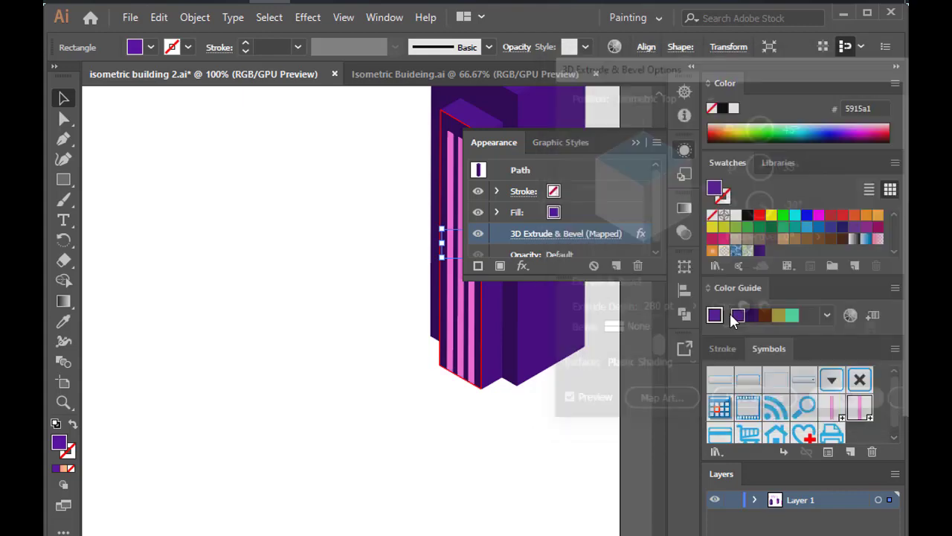
Expand the panel's 3D appearance into editable artwork with Object > Expand Appearance
scroll(517, 438, down, 1)
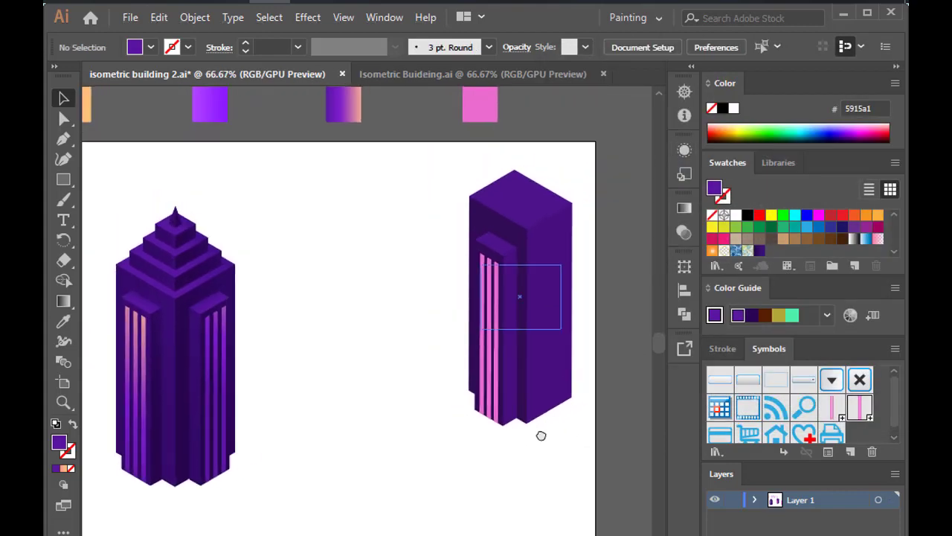
click(195, 17)
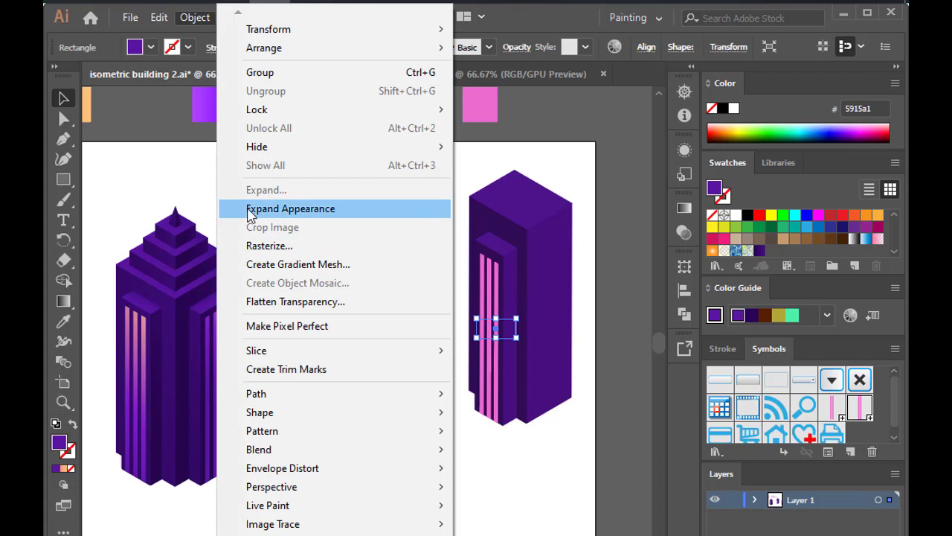
click(249, 206)
click(195, 17)
Place a copy of the pink window-panel group to the right
click(457, 314)
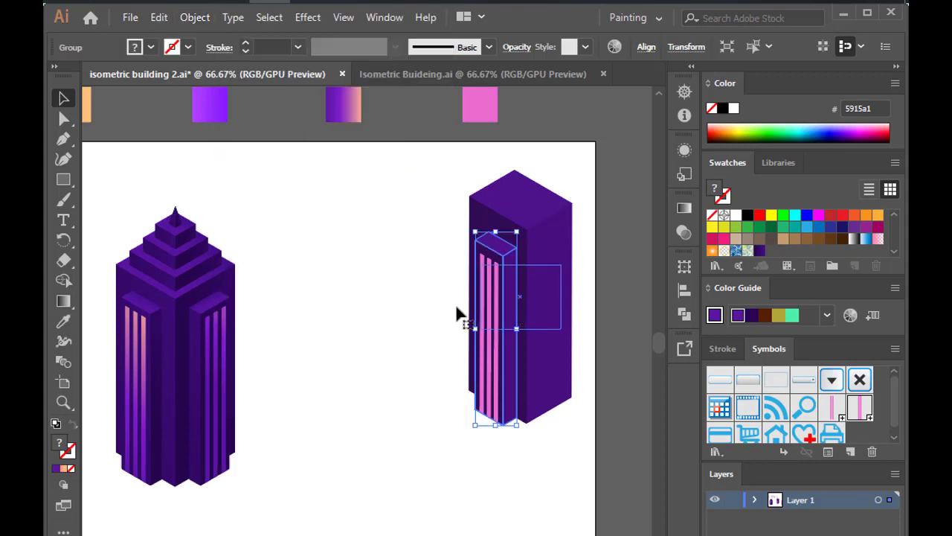
click(456, 313)
click(502, 290)
scroll(460, 298, right, 2)
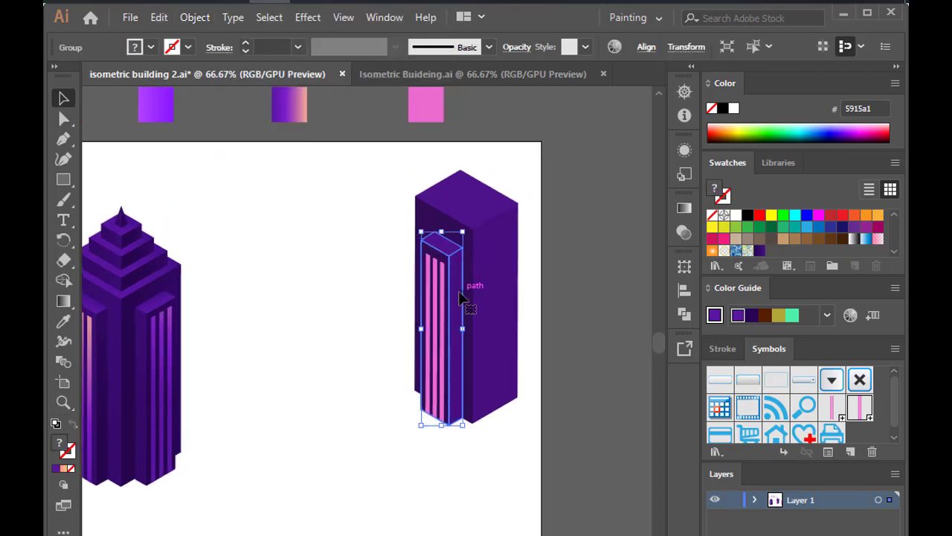
drag(450, 297, 506, 298)
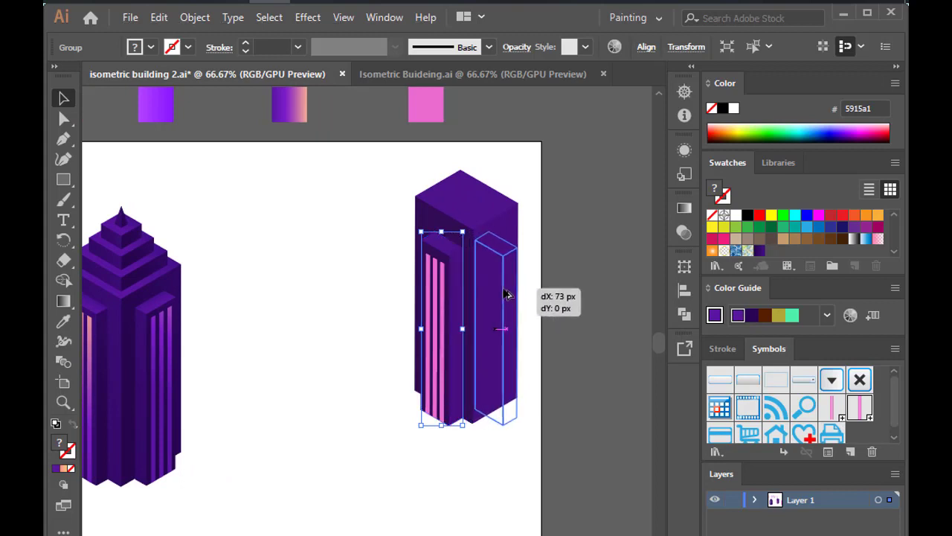
Reflect the copied panel across the vertical axis
drag(63, 240, 130, 279)
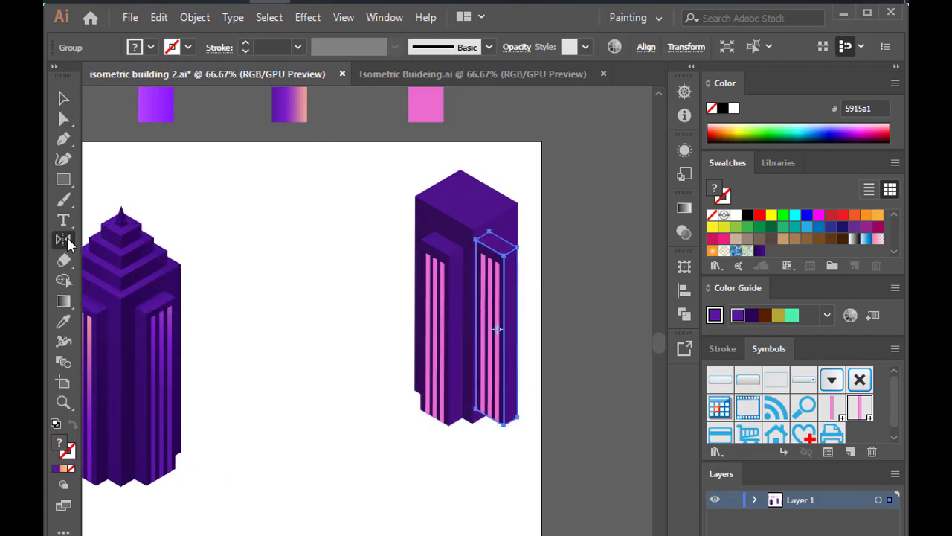
double_click(63, 240)
click(185, 339)
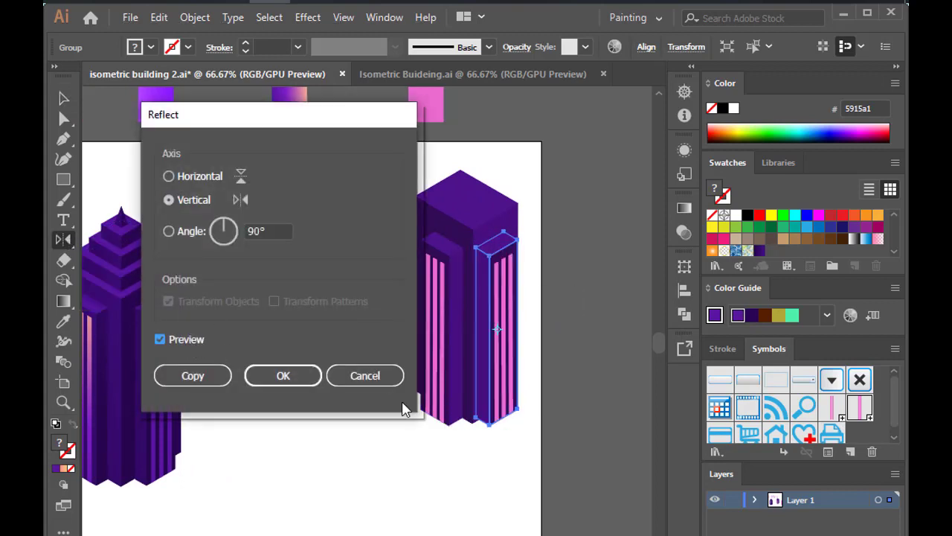
click(284, 375)
Nudge the mirrored panel so its edge aligns with the tower
key(v)
scroll(542, 395, up, 3)
scroll(526, 469, up, 2)
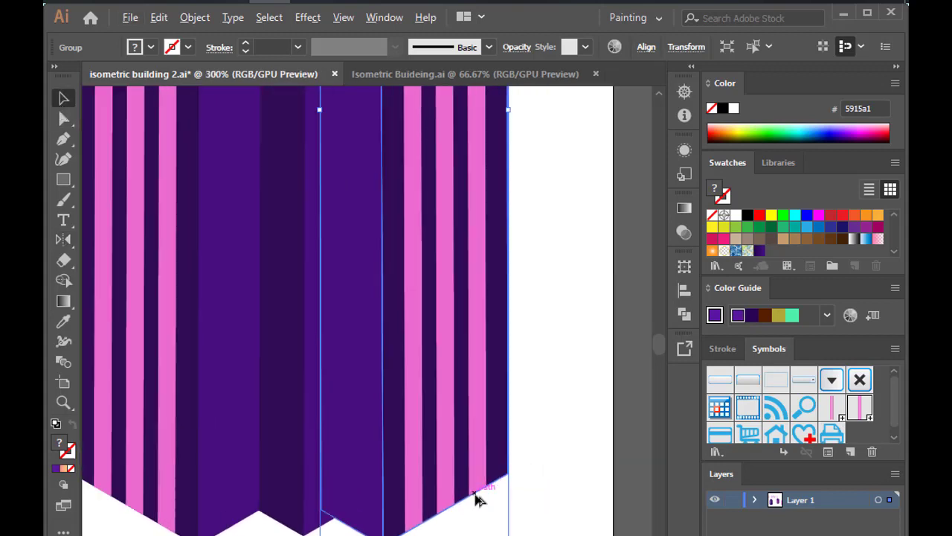
drag(477, 498, 472, 490)
scroll(387, 512, up, 2)
drag(386, 512, 383, 512)
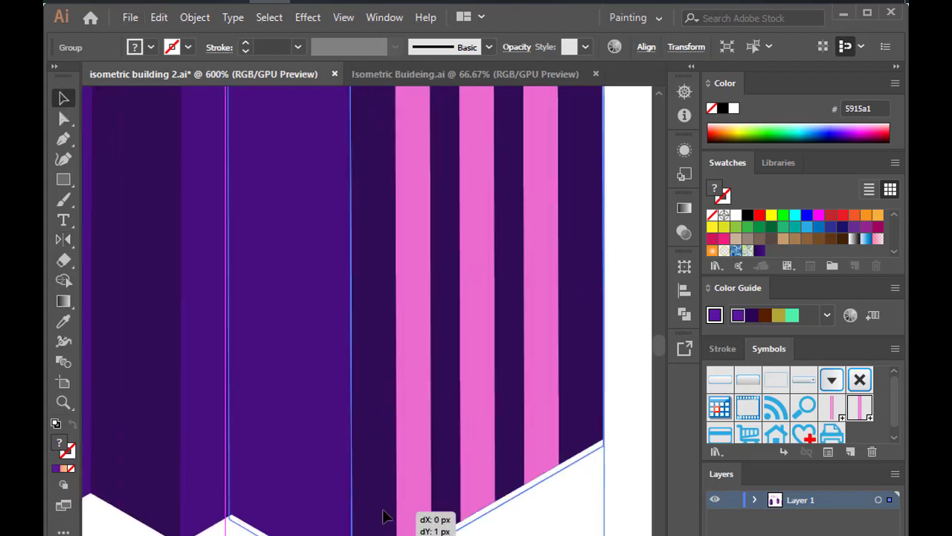
scroll(392, 512, down, 4)
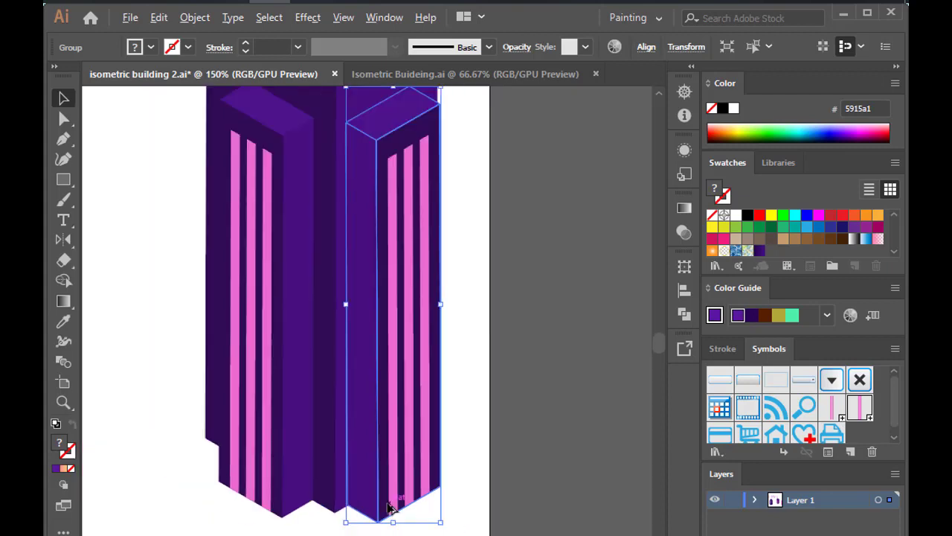
scroll(391, 511, down, 1)
scroll(389, 508, down, 2)
scroll(390, 502, up, 1)
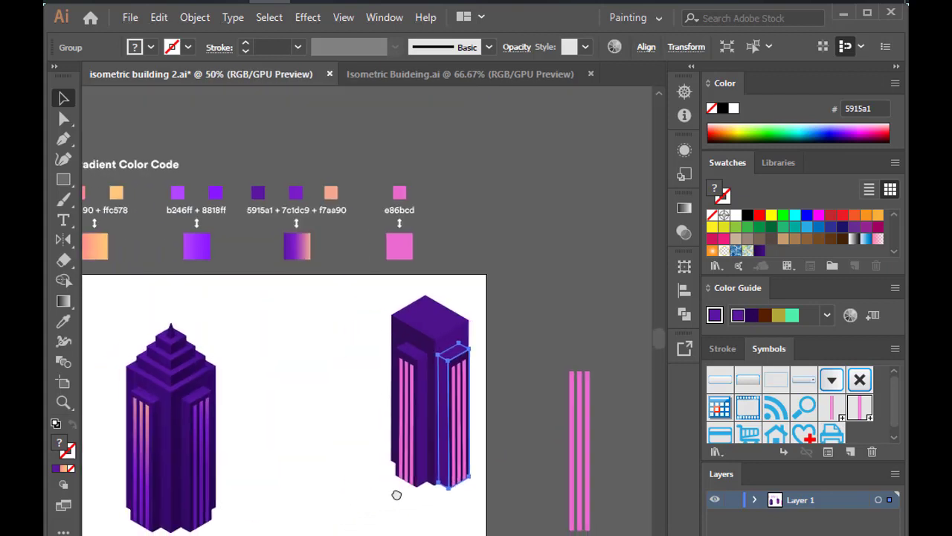
scroll(395, 493, up, 1)
Narrow the mirrored panel from both sides and realign it to fit the corner
drag(490, 352, 484, 353)
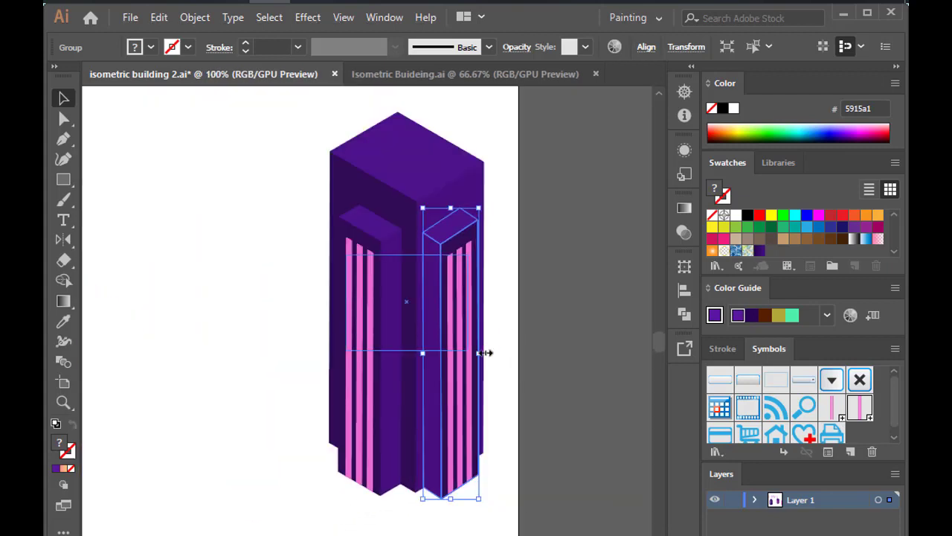
drag(423, 353, 428, 353)
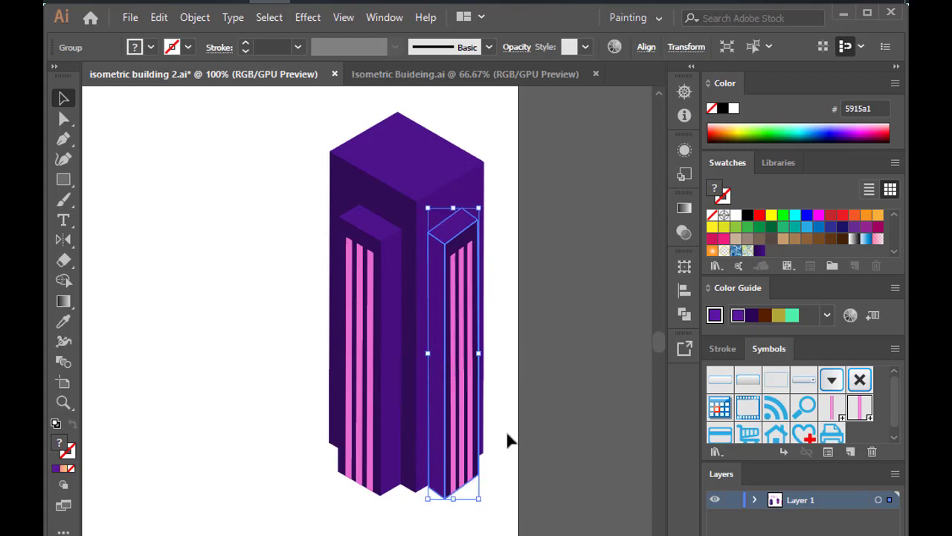
scroll(503, 425, down, 1)
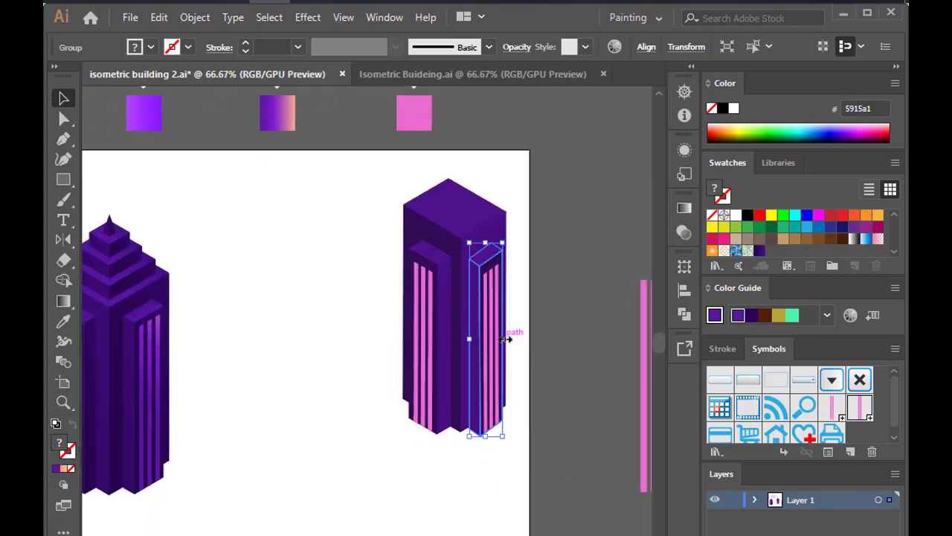
mouse_move(503, 338)
mouse_down()
mouse_move(495, 337)
mouse_move(508, 336)
mouse_up()
click(529, 365)
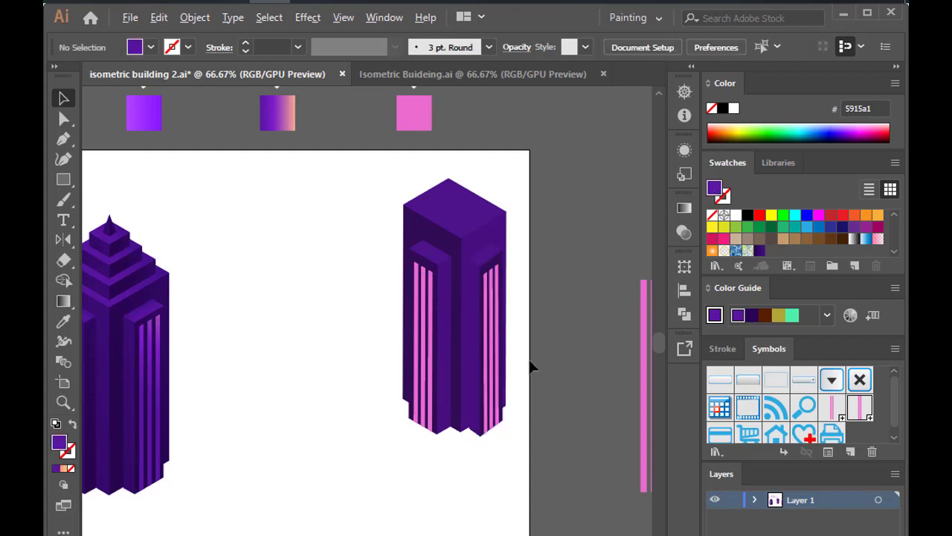
scroll(525, 392, up, 3)
drag(459, 419, 500, 438)
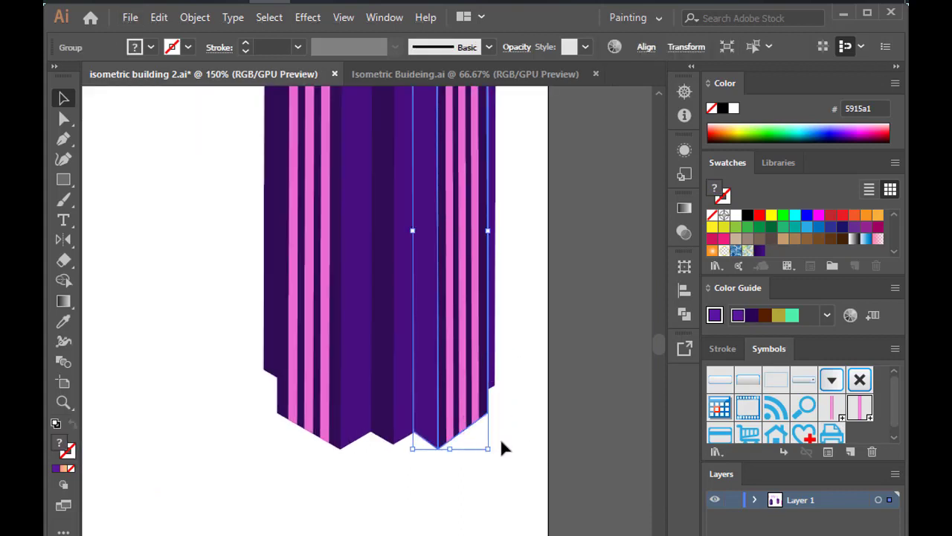
scroll(500, 438, down, 1)
scroll(519, 447, down, 3)
scroll(427, 468, up, 1)
click(427, 469)
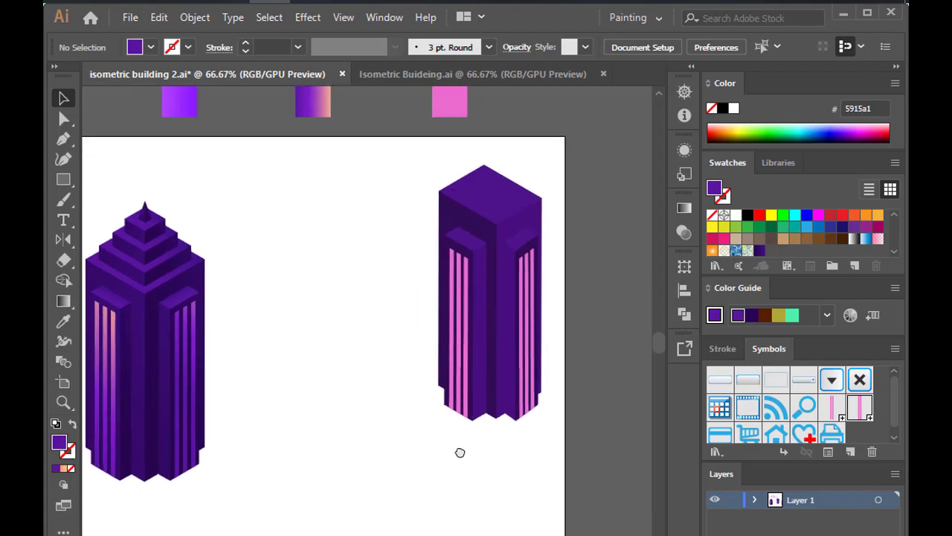
Select the pink strip paths inside the right tower's strip group
click(477, 287)
scroll(476, 284, up, 3)
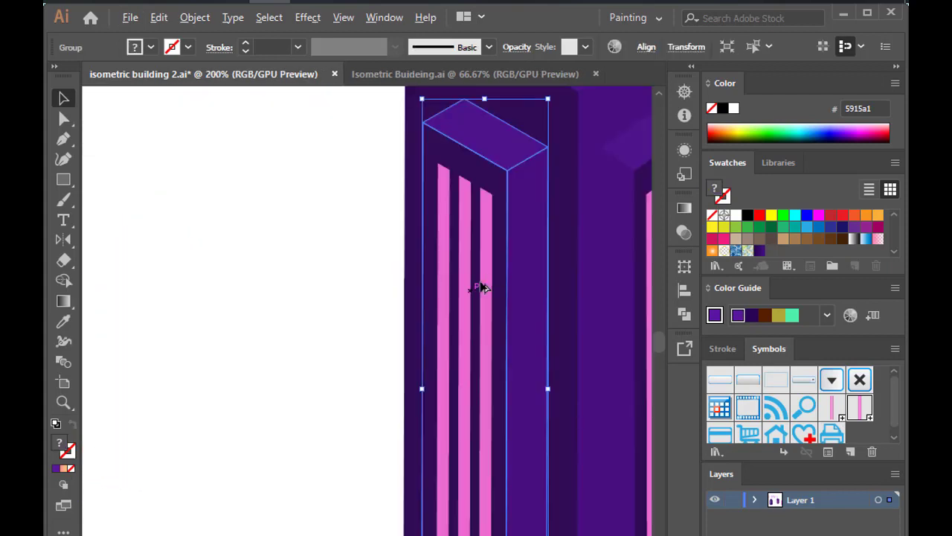
double_click(480, 282)
click(485, 278)
key(Escape)
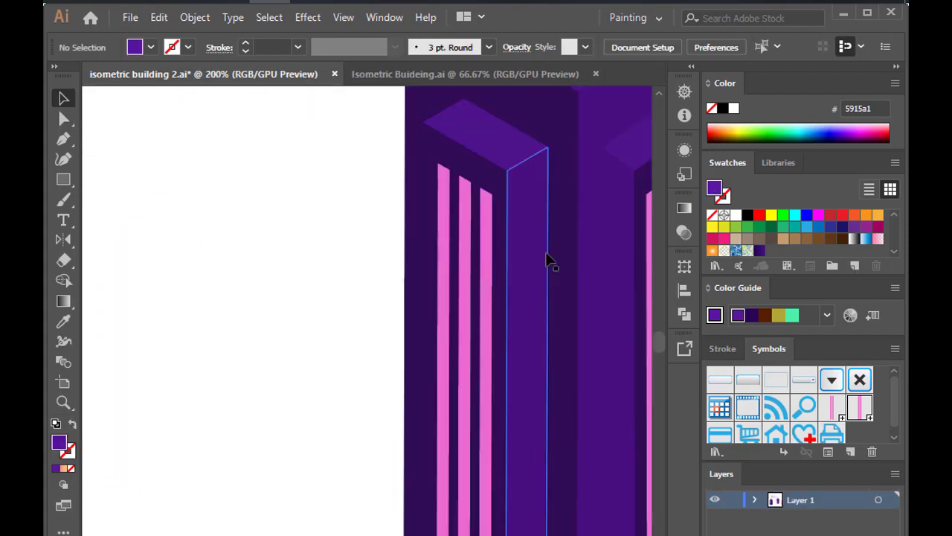
key(a)
click(481, 196)
drag(481, 196, 446, 201)
scroll(480, 295, down, 3)
scroll(480, 296, up, 3)
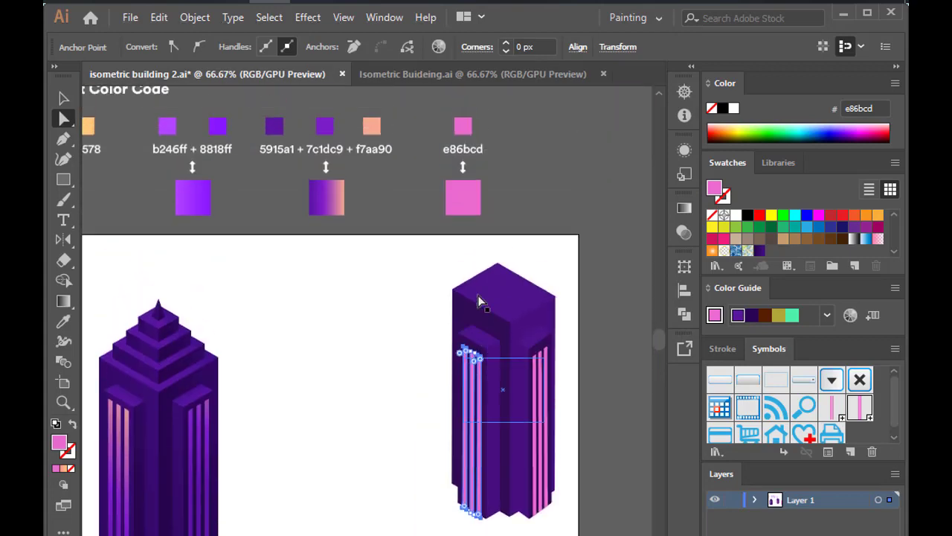
Fill the strips with the purple-to-peach gradient running vertically along them
key(i)
click(335, 194)
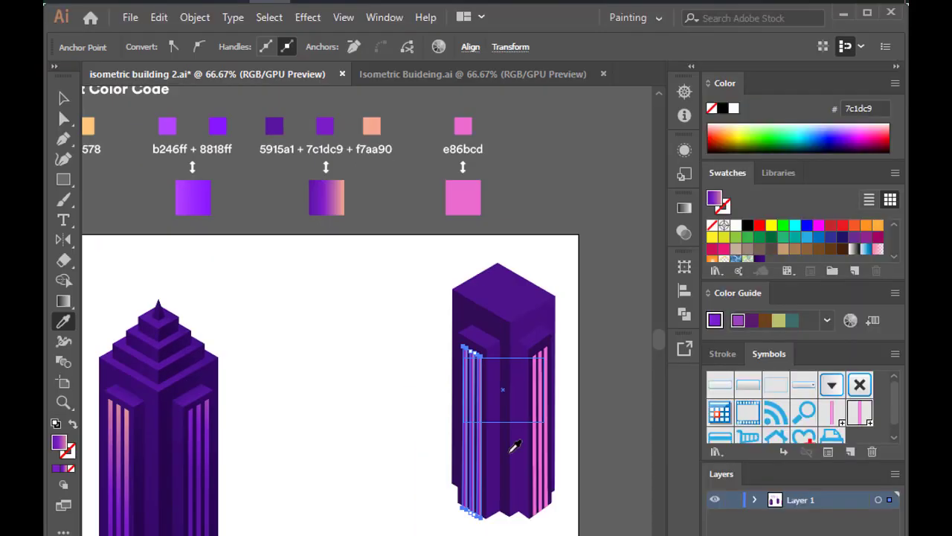
key(g)
drag(468, 530, 470, 359)
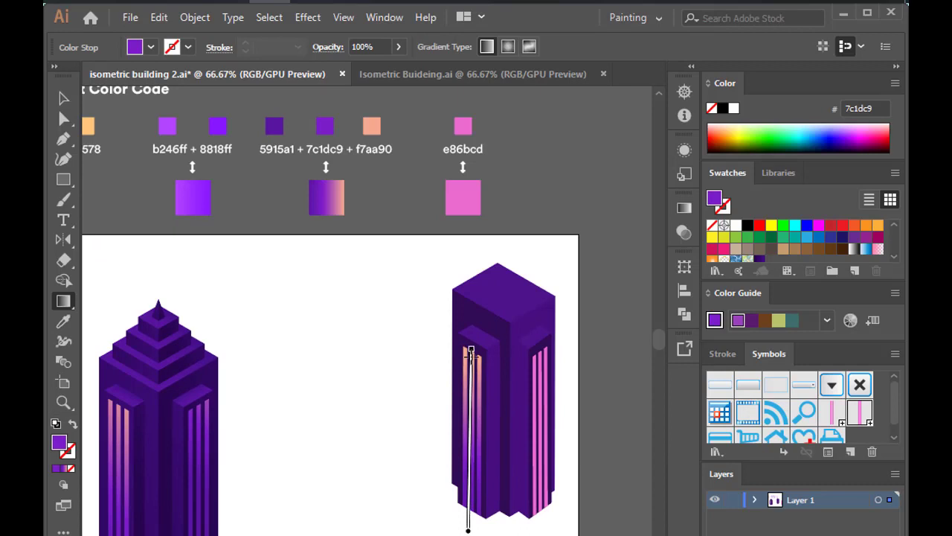
key(v)
Run the gradient vertically down the right-face strips as well
click(558, 439)
click(551, 433)
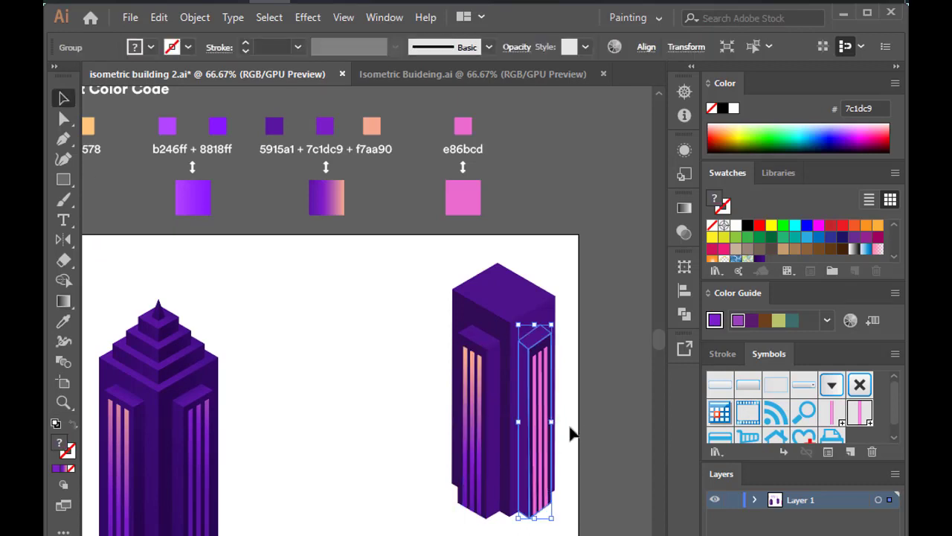
scroll(593, 432, up, 3)
key(a)
drag(497, 257, 466, 282)
scroll(506, 312, down, 2)
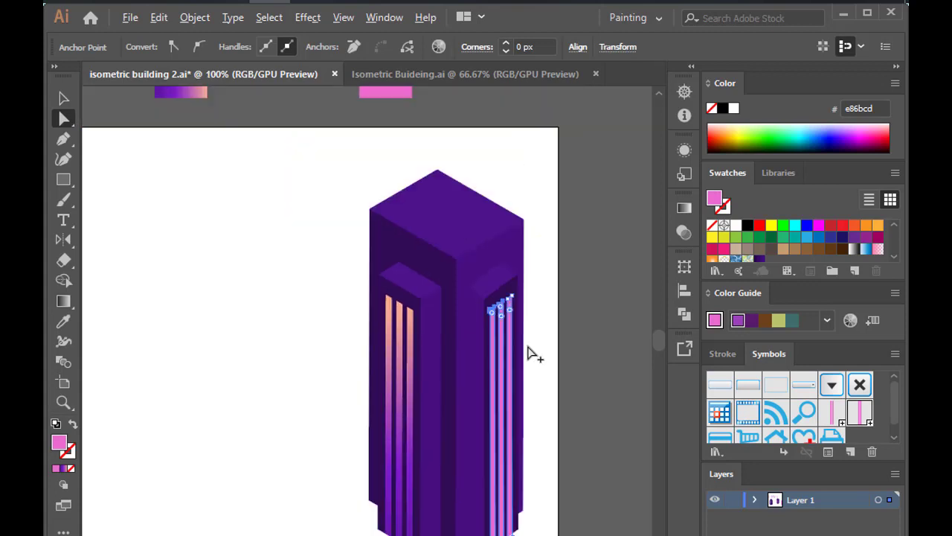
scroll(529, 355, down, 1)
key(g)
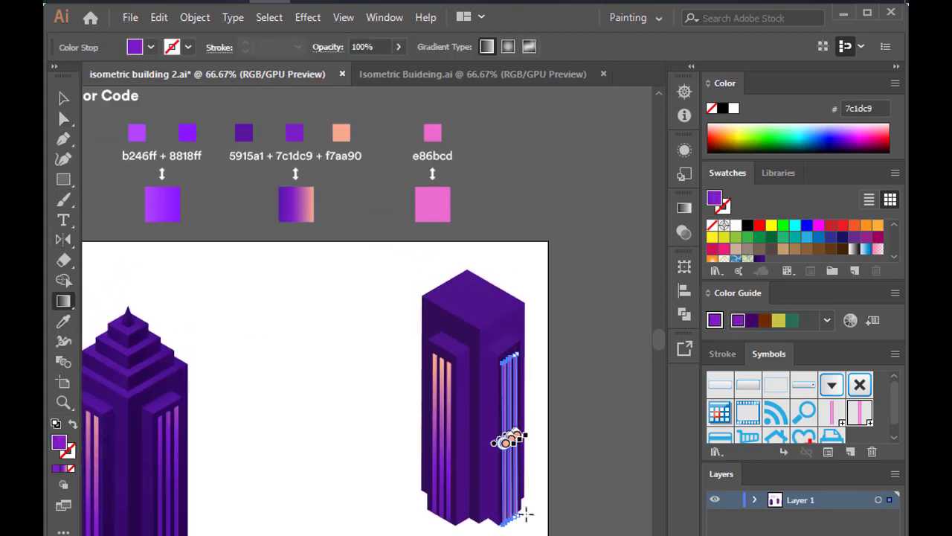
mouse_move(512, 376)
mouse_down()
mouse_move(515, 530)
mouse_move(508, 253)
mouse_up()
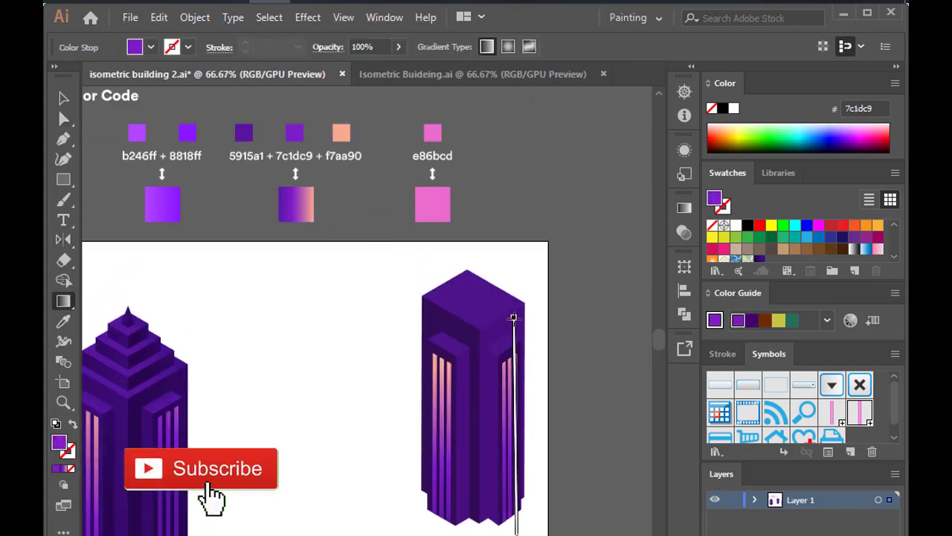
Deselect everything and shift the view slightly right
click(62, 97)
click(330, 416)
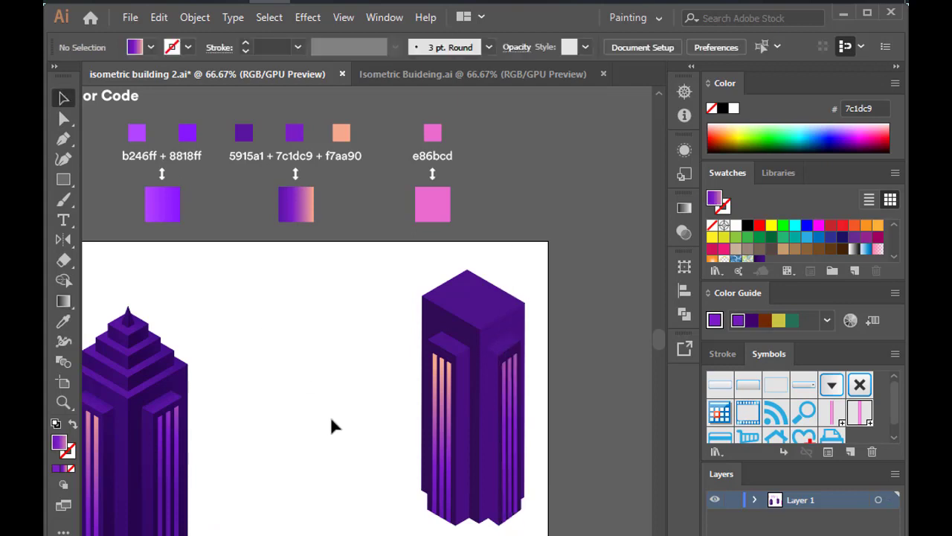
drag(331, 416, 368, 394)
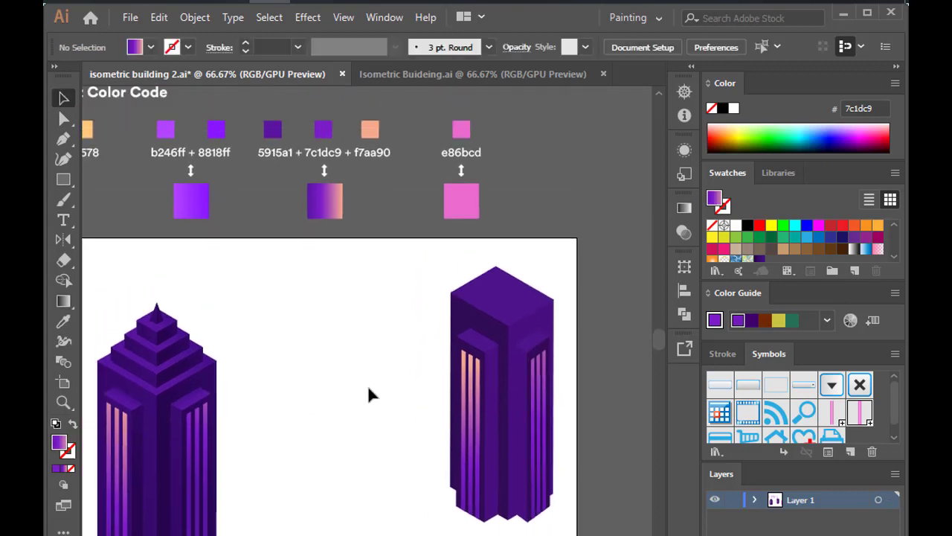
Fill a strip on the right tower with purple 5915a1 sampled from the artwork
key(a)
click(457, 353)
key(i)
scroll(368, 442, up, 1)
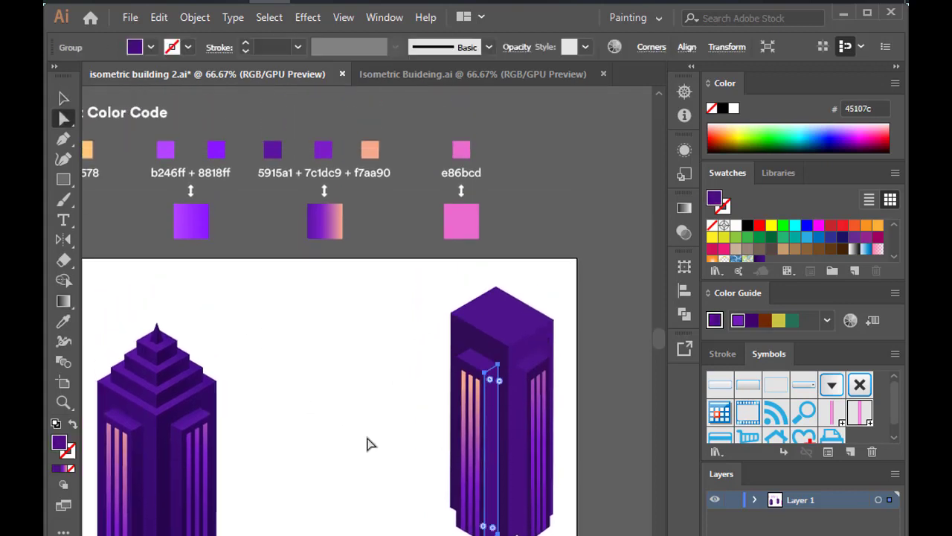
click(272, 150)
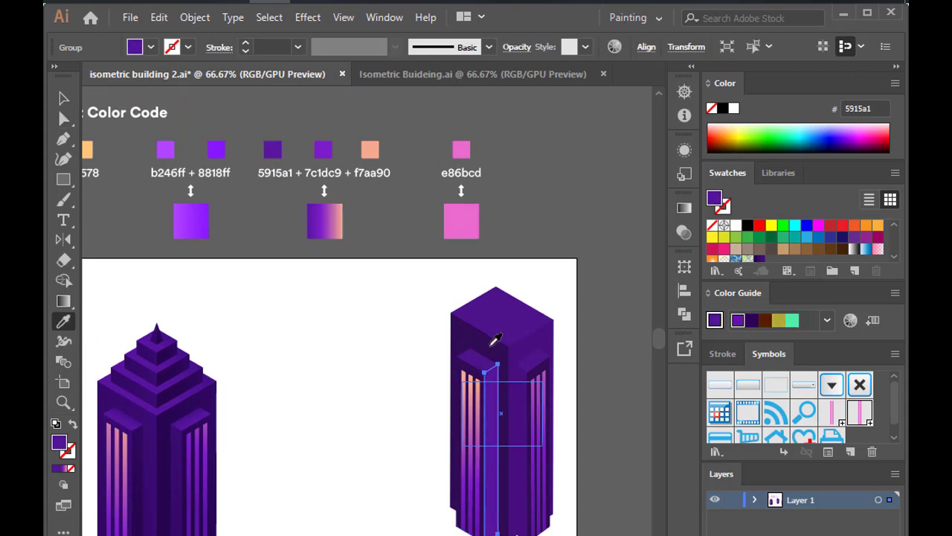
key(v)
Expand the strip rectangle's appearance into plain shapes
click(484, 395)
click(195, 17)
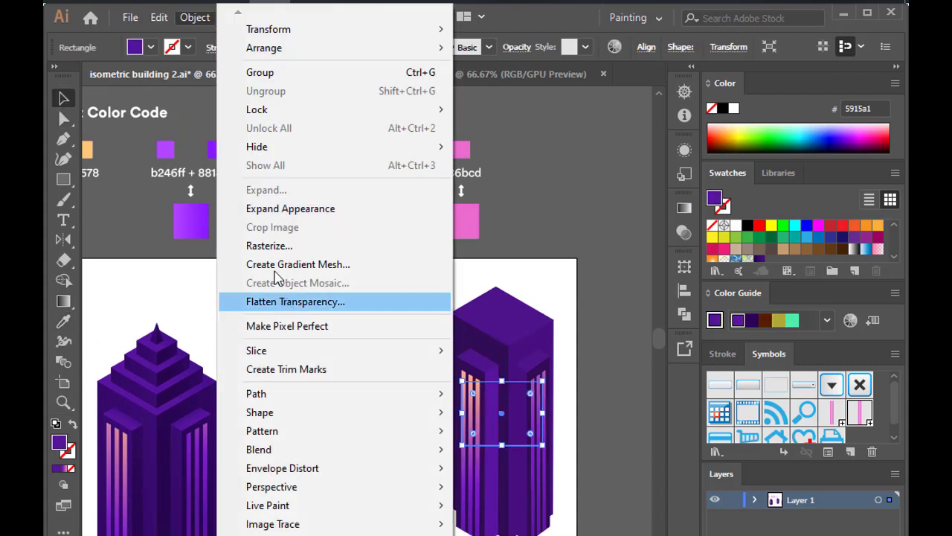
click(294, 209)
click(379, 322)
click(503, 365)
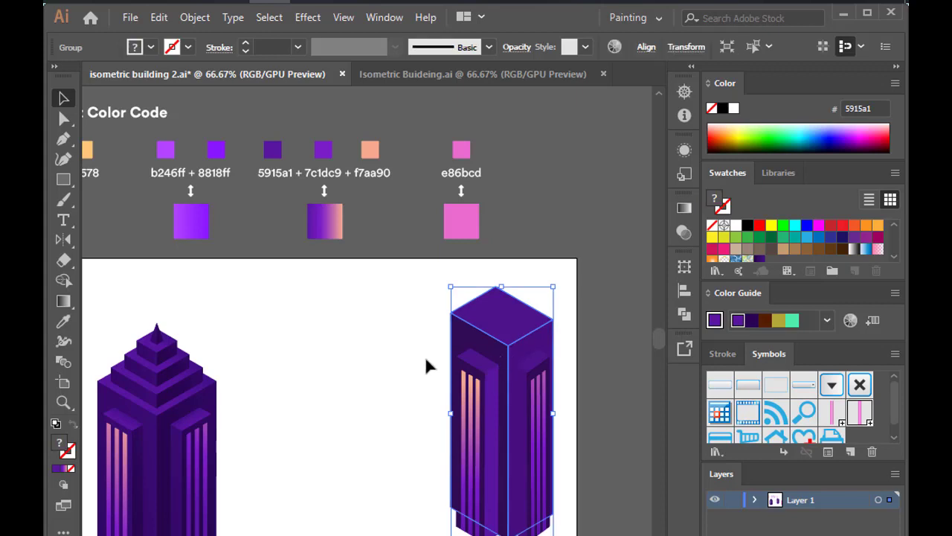
click(428, 364)
Recolour the thin strip dark purple 45108a with the eyedropper
key(a)
click(491, 392)
key(i)
click(142, 465)
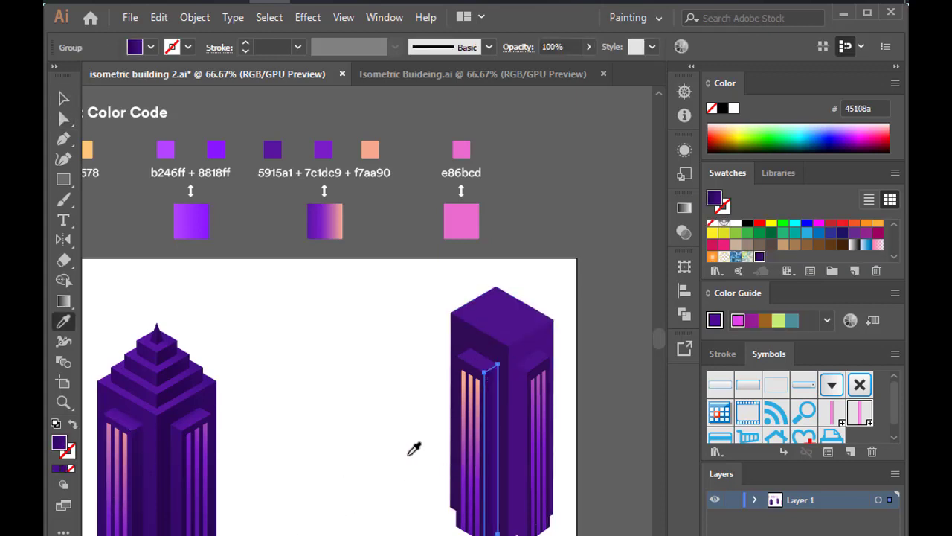
key(v)
click(401, 316)
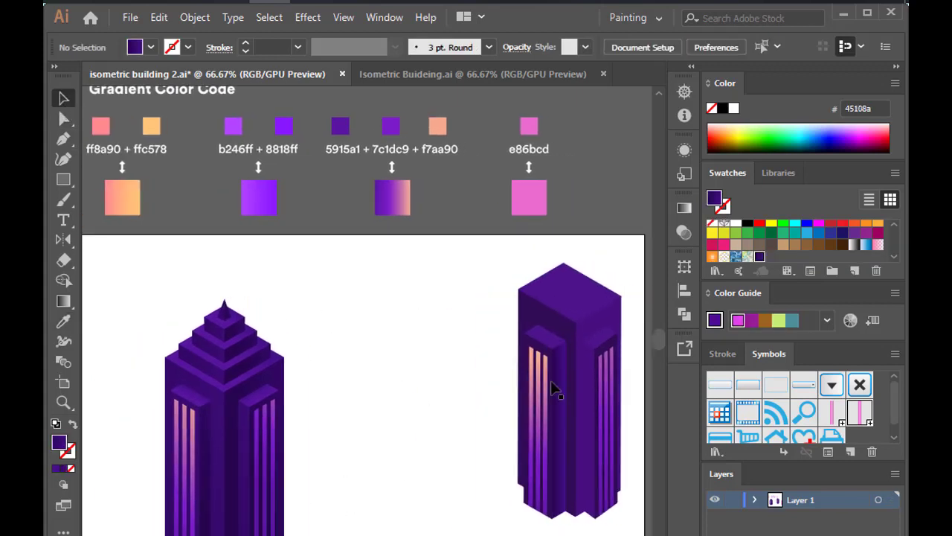
Widen the right tower by about 10 px
key(a)
click(593, 404)
scroll(449, 393, right, 2)
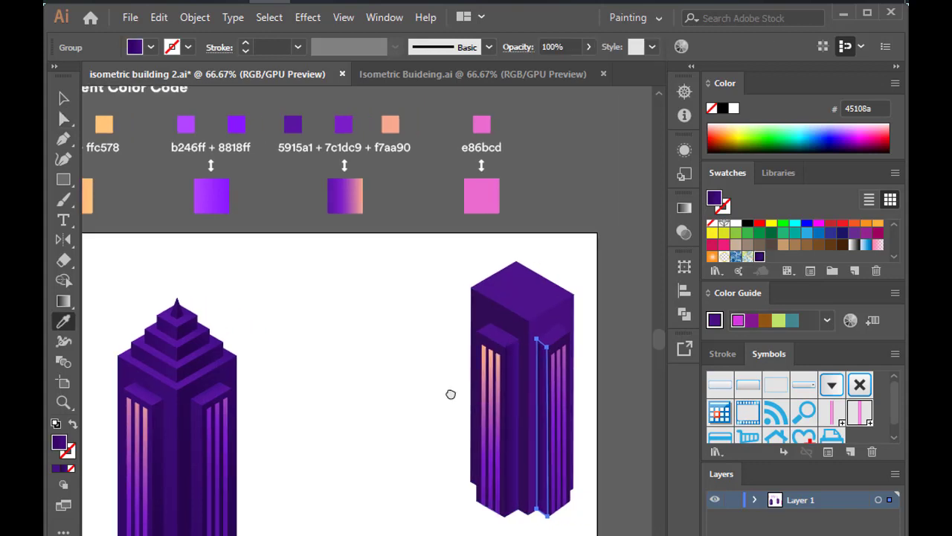
click(417, 383)
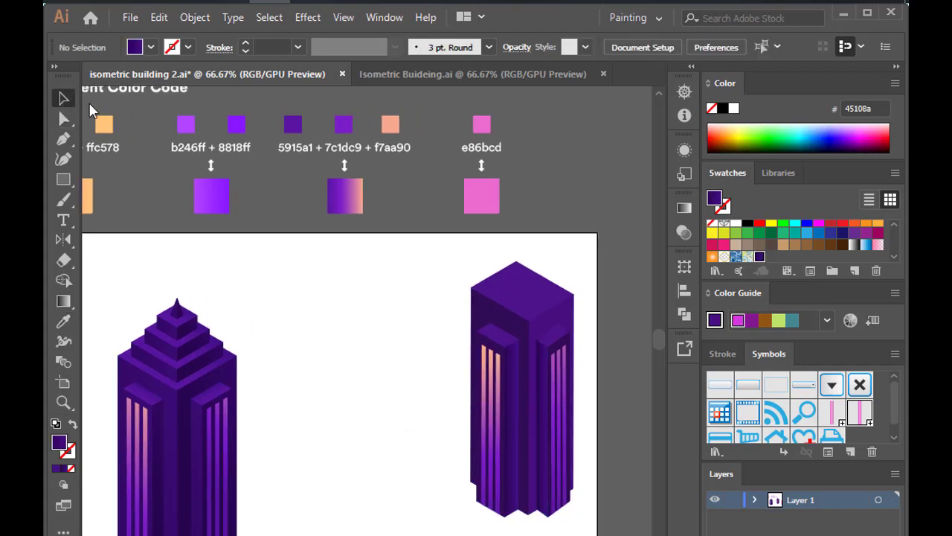
click(521, 387)
drag(574, 389, 581, 382)
Mirror a vertical copy of the striped pillar onto the right tower's other face
click(552, 365)
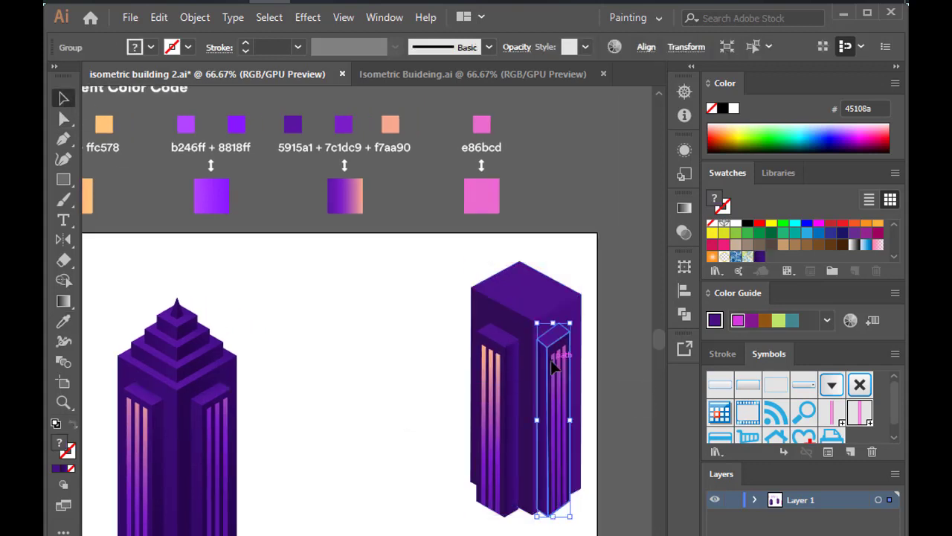
drag(552, 365, 493, 365)
double_click(63, 239)
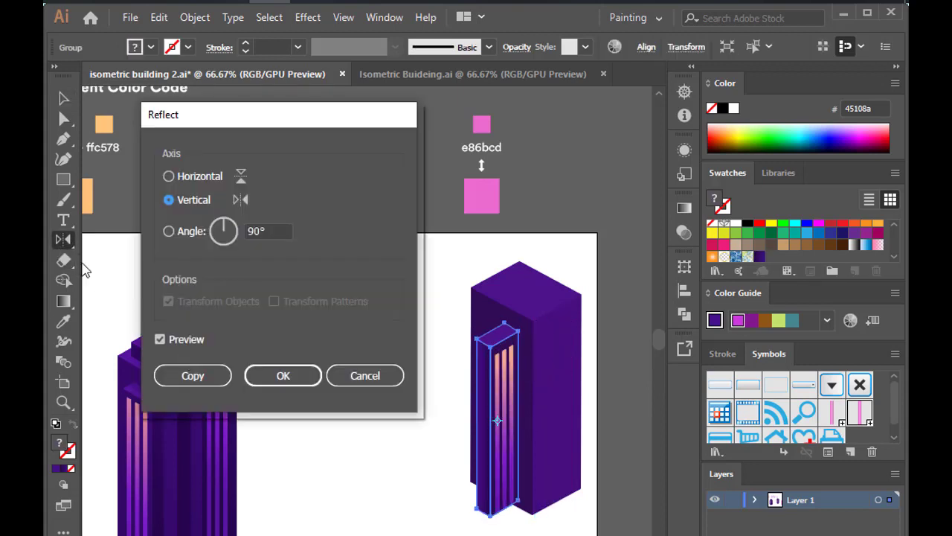
key(Return)
key(v)
drag(497, 417, 562, 422)
key(ctrl+plus)
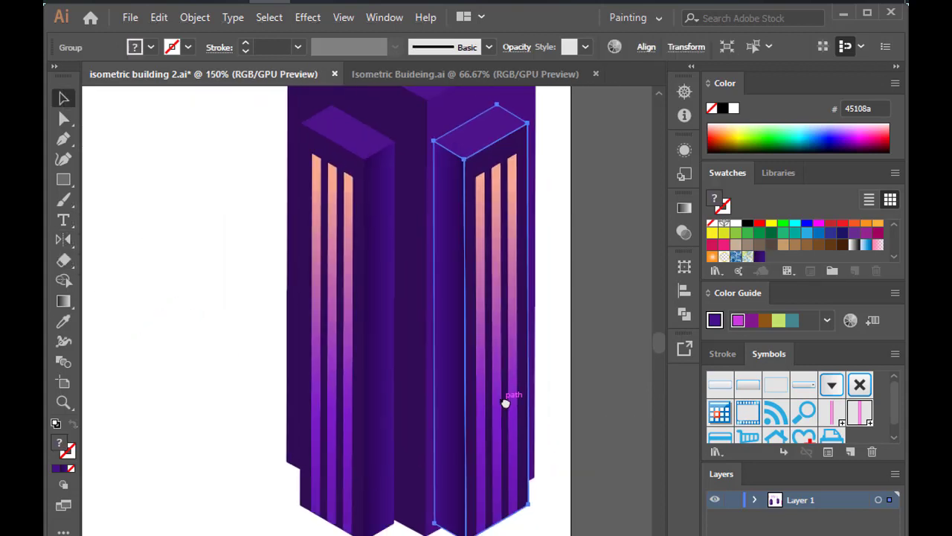
key(ctrl+plus)
key(Down)
key(Down)
key(Down)
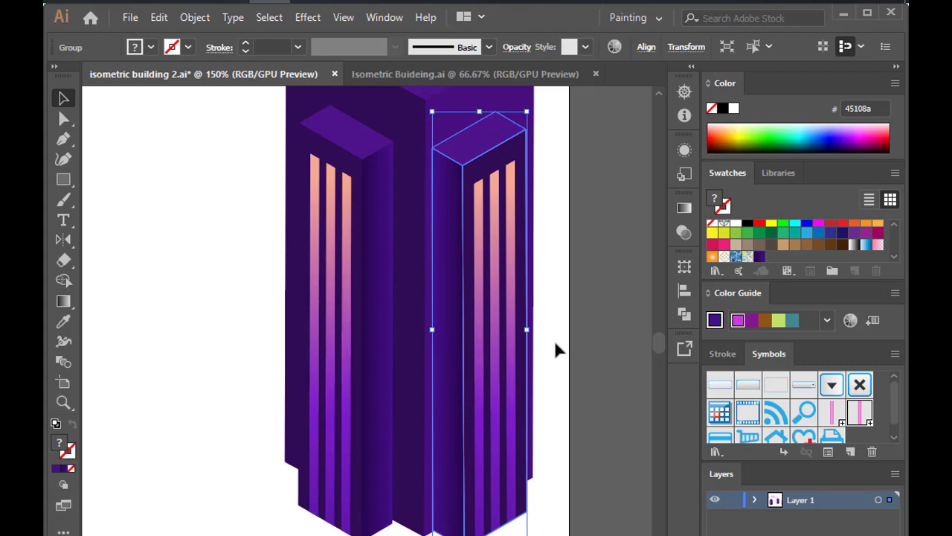
click(554, 340)
key(ctrl+minus)
key(ctrl+minus)
Widen the right tower group and shift the inner strip right and down into place
click(554, 409)
drag(555, 408, 563, 409)
drag(508, 445, 549, 478)
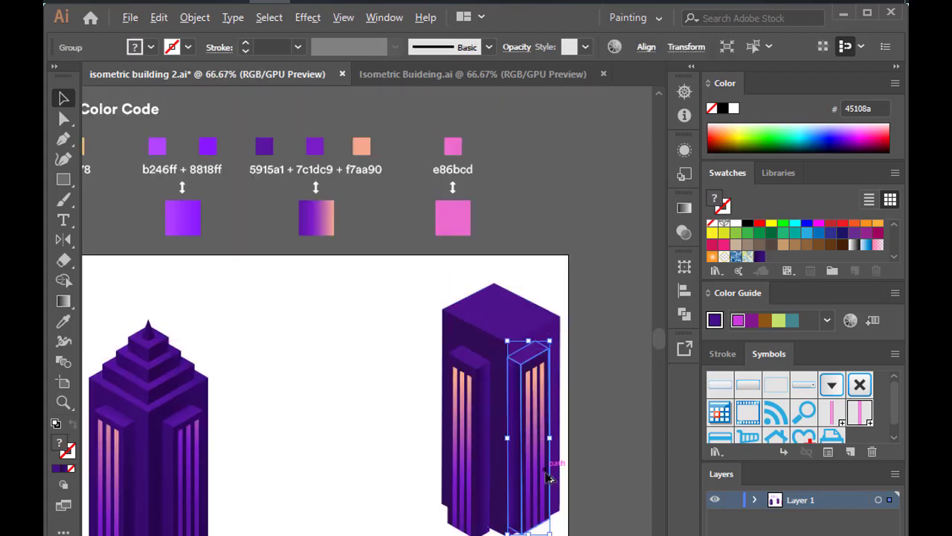
key(ctrl+plus)
key(ctrl+plus)
key(ctrl+plus)
drag(431, 443, 439, 462)
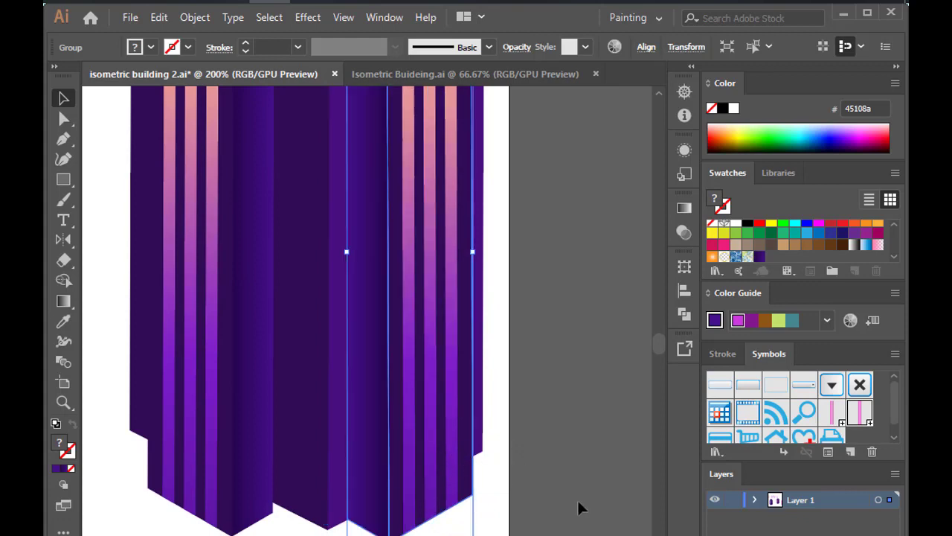
key(ctrl+minus)
key(ctrl+minus)
Fill the right tower's inner strips with purple 4d128b using the Eyedropper
key(a)
click(418, 298)
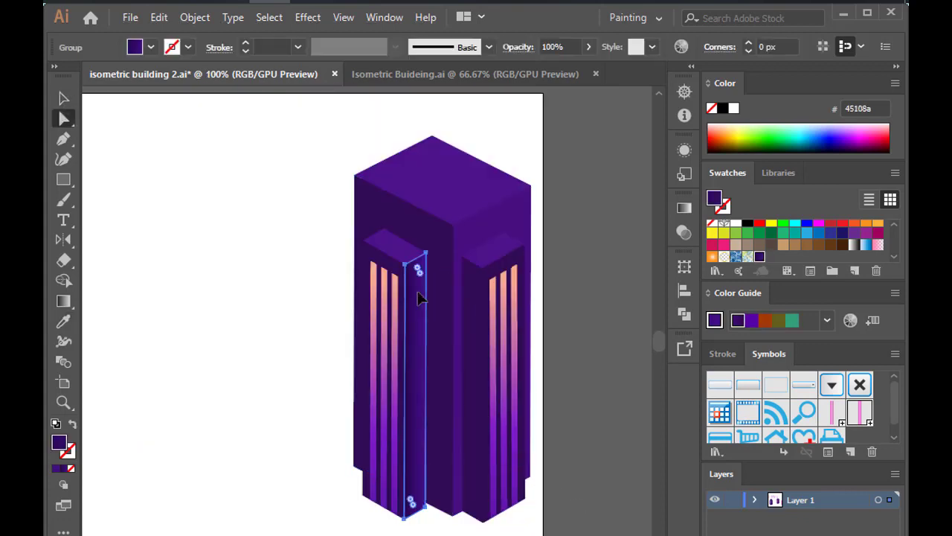
key(i)
click(480, 444)
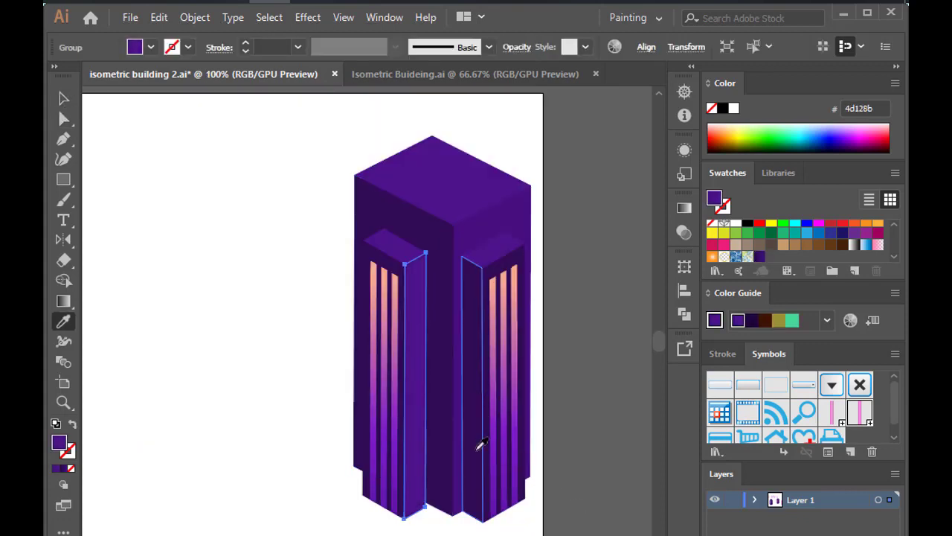
key(ctrl+minus)
key(g)
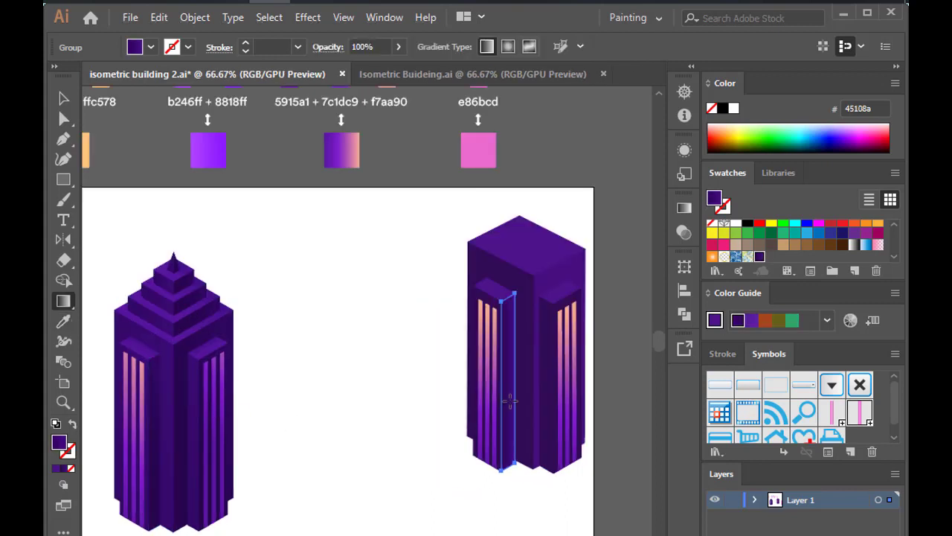
key(ctrl+h)
key(ctrl+h)
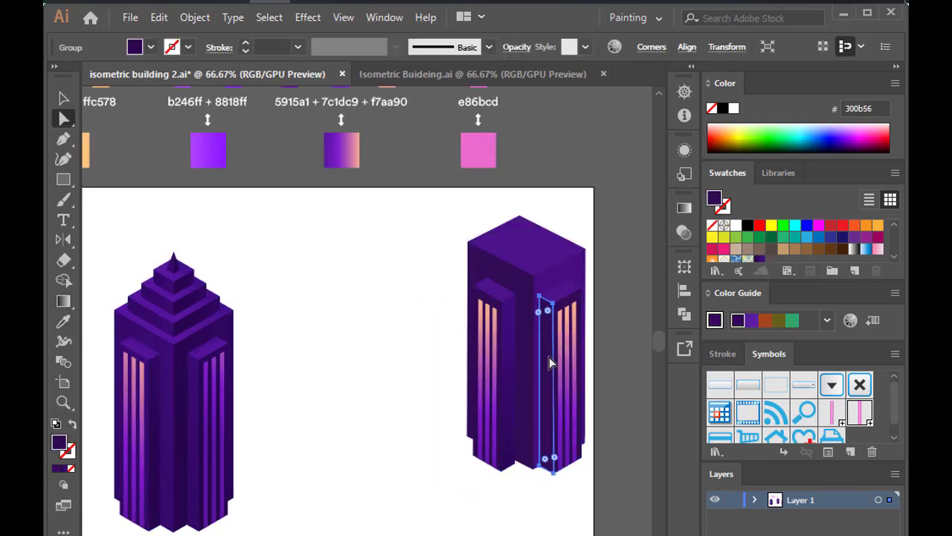
key(i)
key(g)
key(ctrl+h)
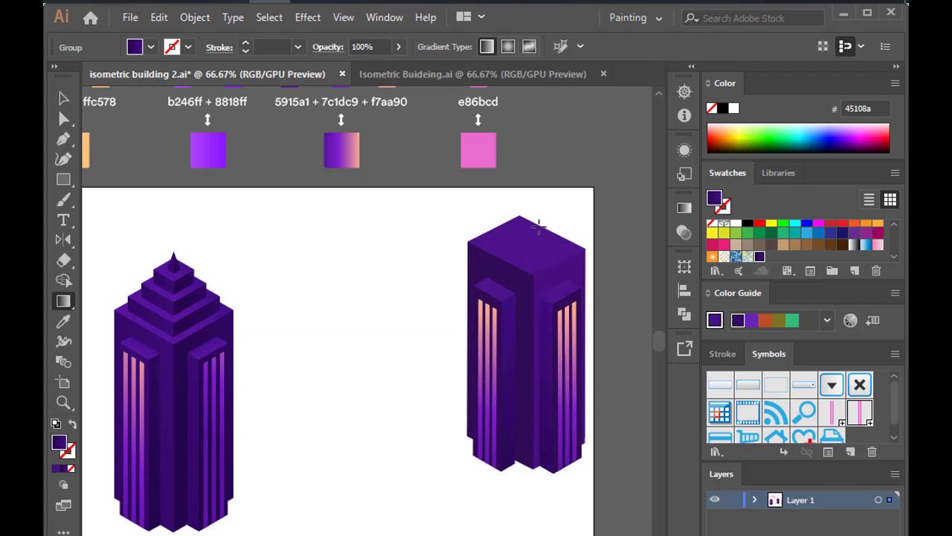
key(v)
click(314, 365)
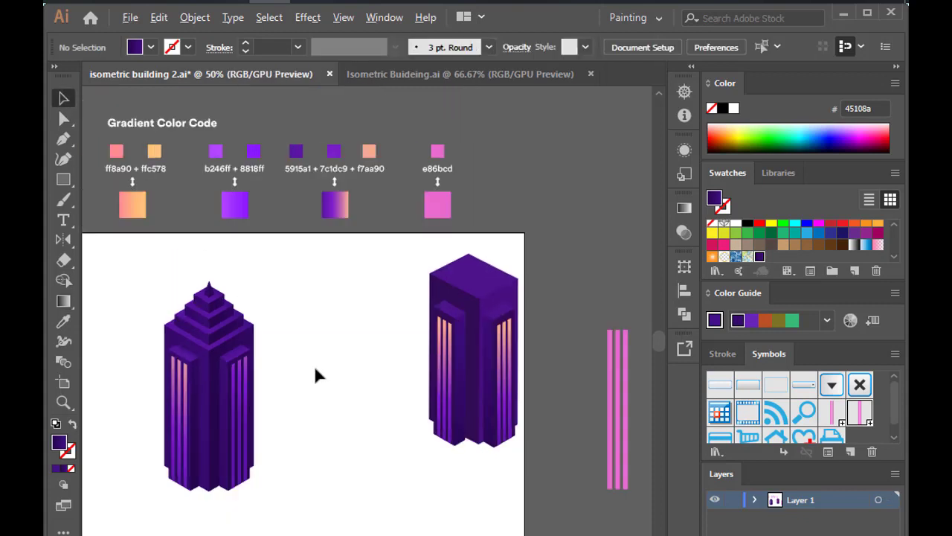
Draw a small rectangle, about 98 × 69 px, left of the right tower
drag(427, 425, 394, 455)
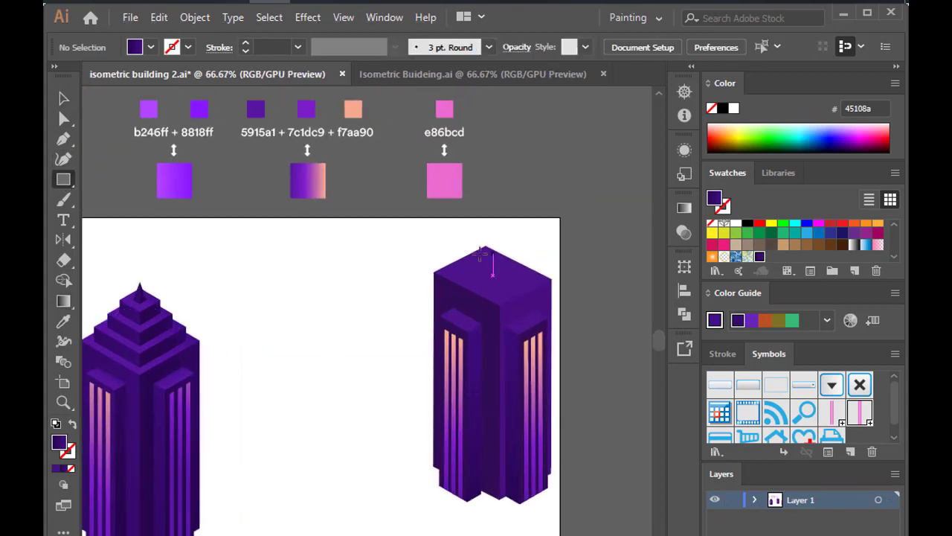
drag(371, 259, 445, 311)
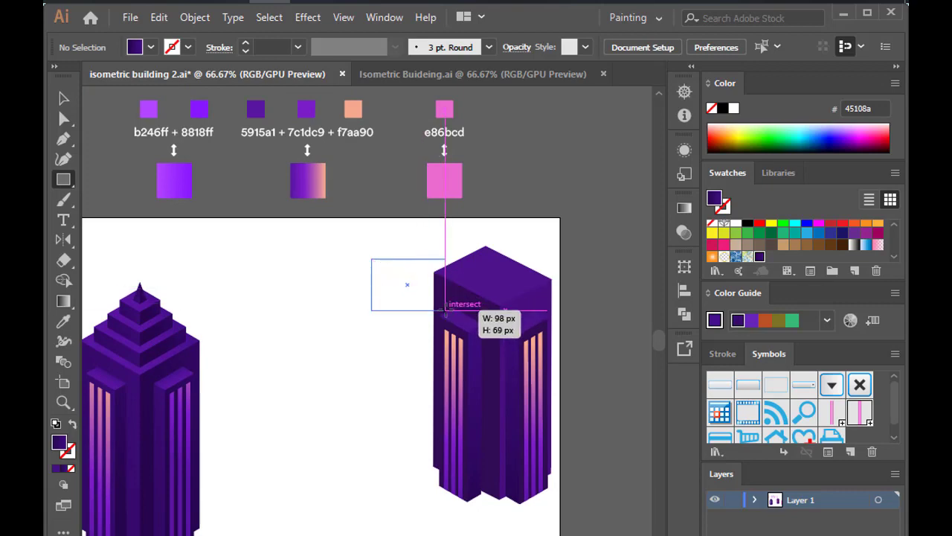
drag(389, 274, 352, 281)
scroll(351, 328, up, 1)
Fill the new rectangle with purple 5915a1 and trial a Revolve 3D effect, then cancel it
key(i)
click(290, 216)
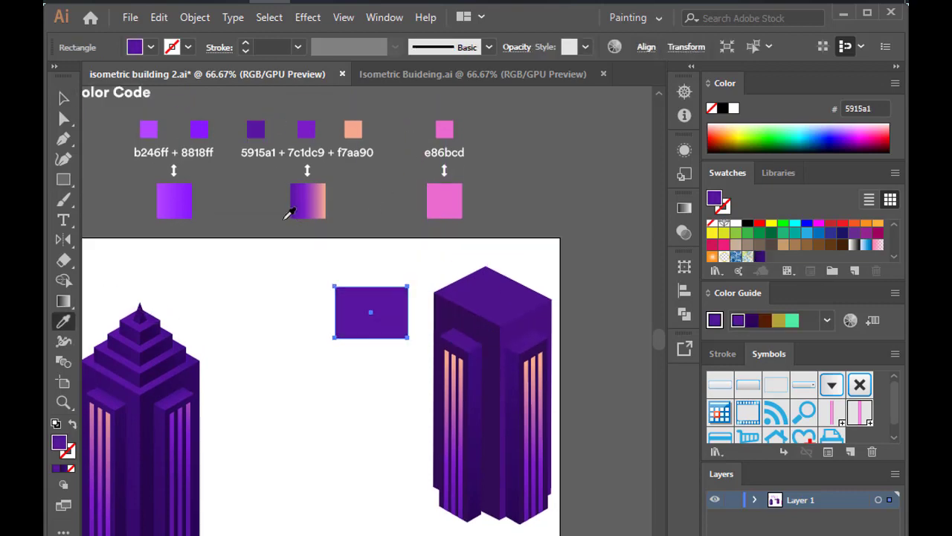
click(307, 17)
click(521, 128)
click(588, 419)
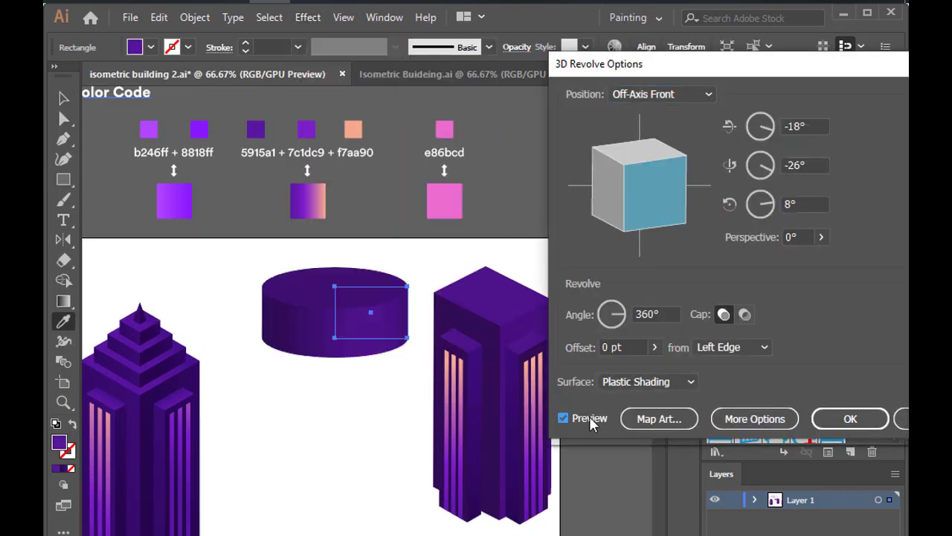
key(Escape)
click(307, 17)
Extrude the rectangle at Isometric Top with 20 pt depth and narrow it to about 85 px
click(565, 113)
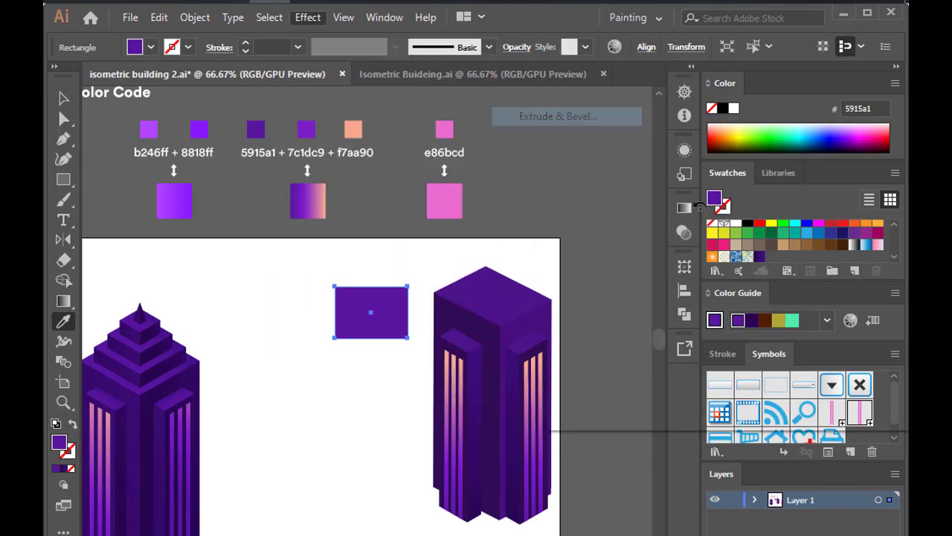
click(662, 94)
click(656, 404)
click(563, 403)
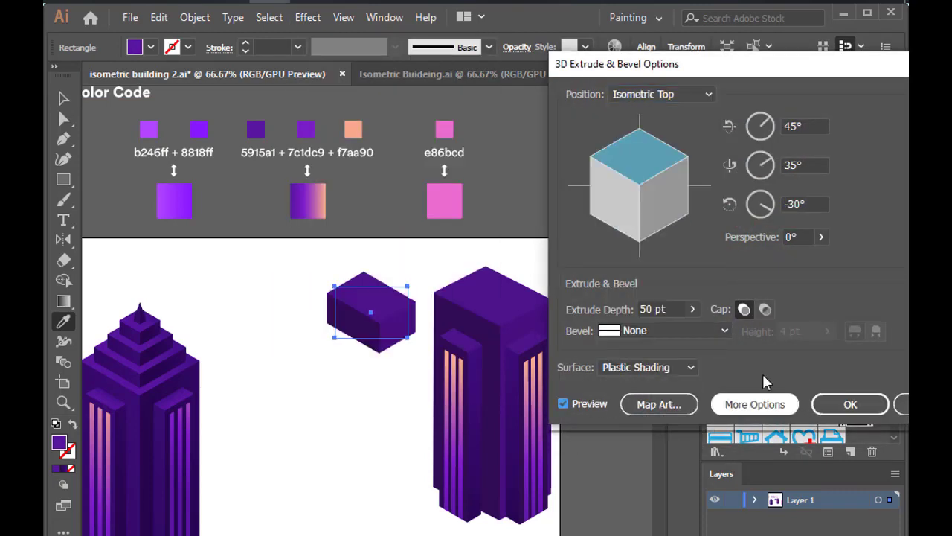
text(20)
click(588, 406)
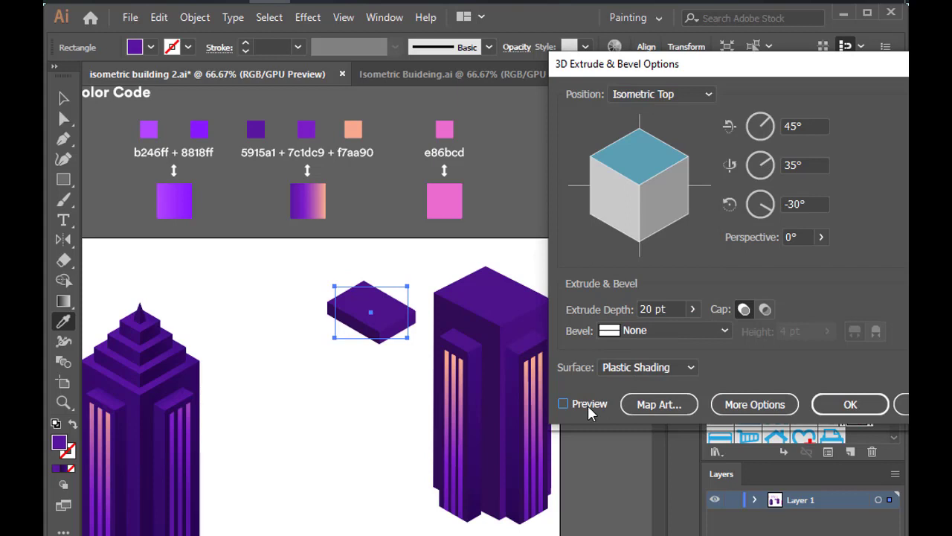
click(872, 413)
key(v)
mouse_move(408, 312)
mouse_down()
mouse_move(400, 311)
mouse_move(495, 301)
mouse_up()
scroll(494, 301, up, 3)
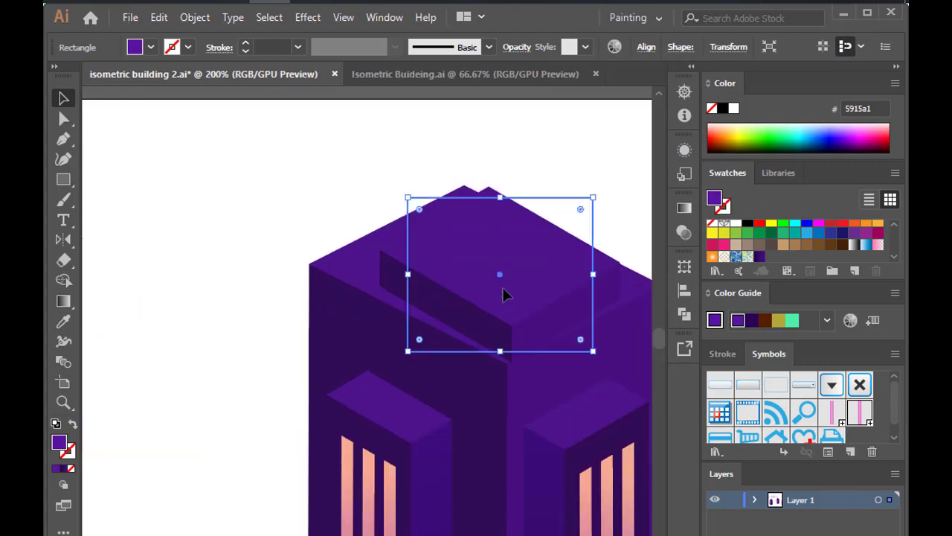
Shrink the slab and shift it slightly left and down to fit the tower top
drag(592, 351, 578, 336)
mouse_move(517, 288)
mouse_down()
mouse_move(510, 297)
mouse_move(570, 334)
mouse_move(527, 302)
mouse_move(546, 306)
mouse_move(548, 290)
mouse_move(521, 295)
mouse_up()
scroll(521, 304, down, 3)
scroll(525, 296, up, 3)
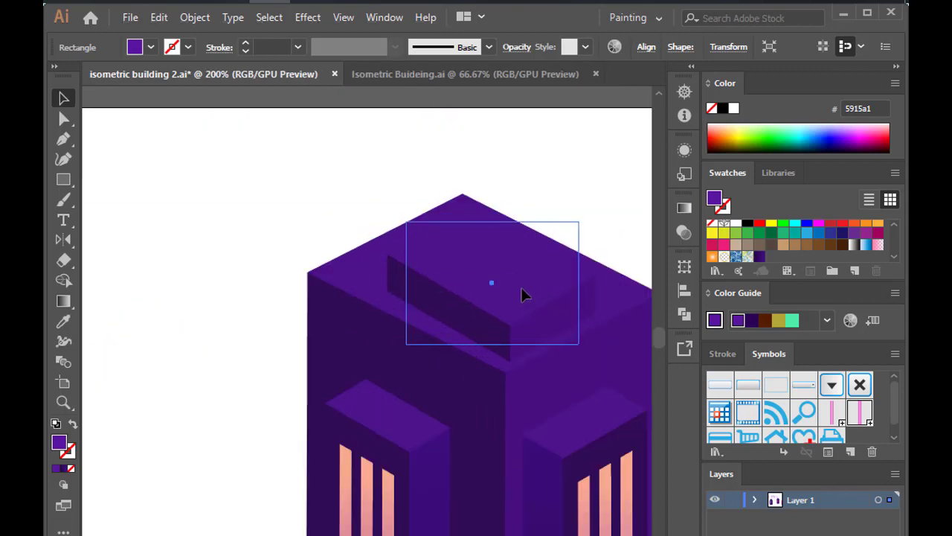
scroll(521, 295, down, 3)
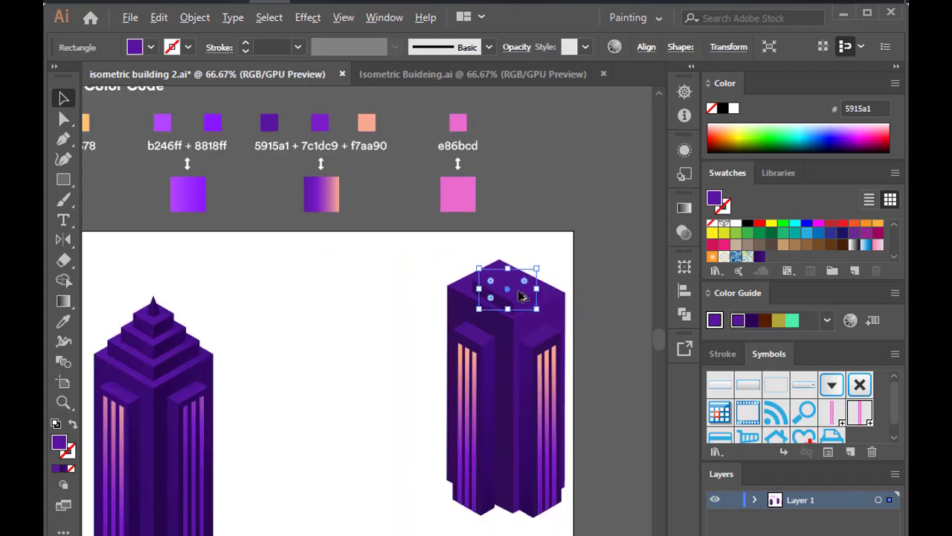
Sample the building's purple onto the small rooftop piece
click(158, 17)
key(Escape)
click(334, 268)
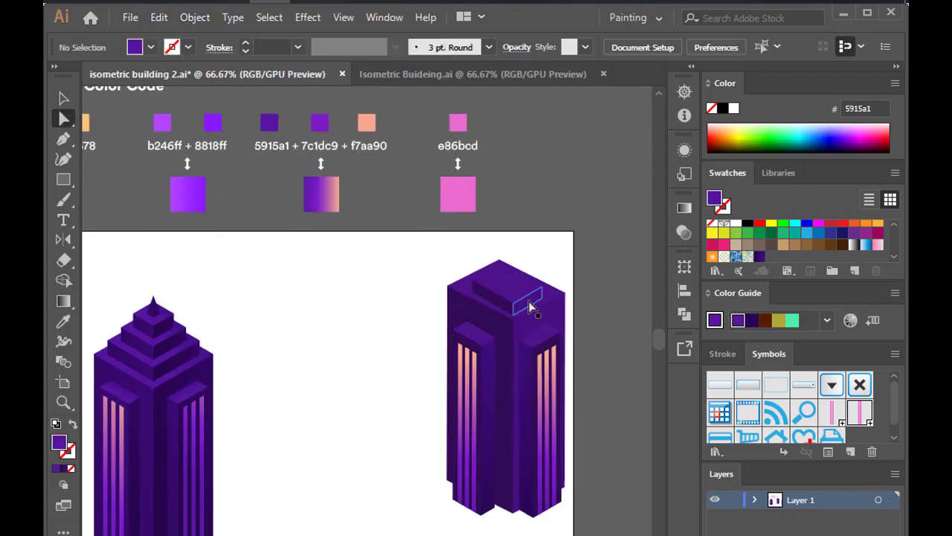
click(528, 304)
scroll(404, 408, up, 1)
key(i)
click(503, 382)
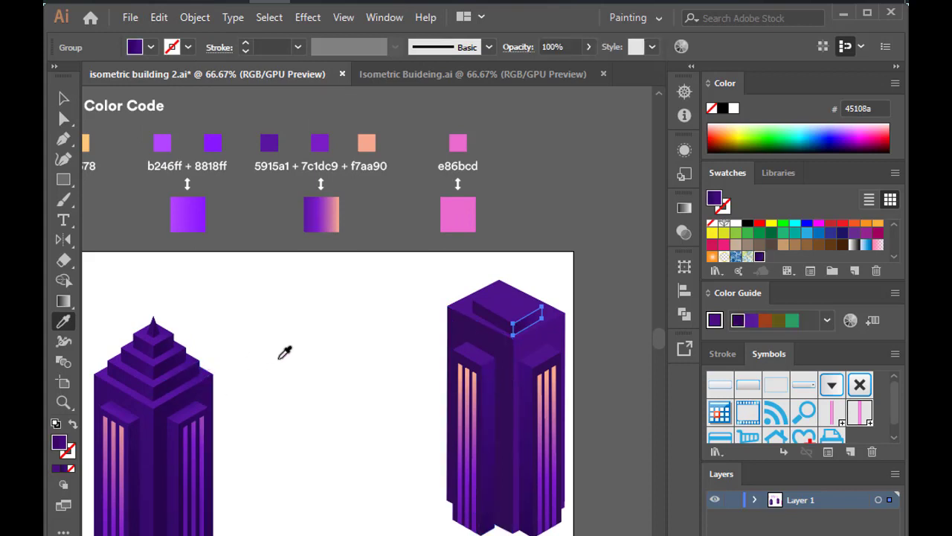
key(g)
Sample 57149e onto the roof's top face and select both stacked rooftop shapes
key(i)
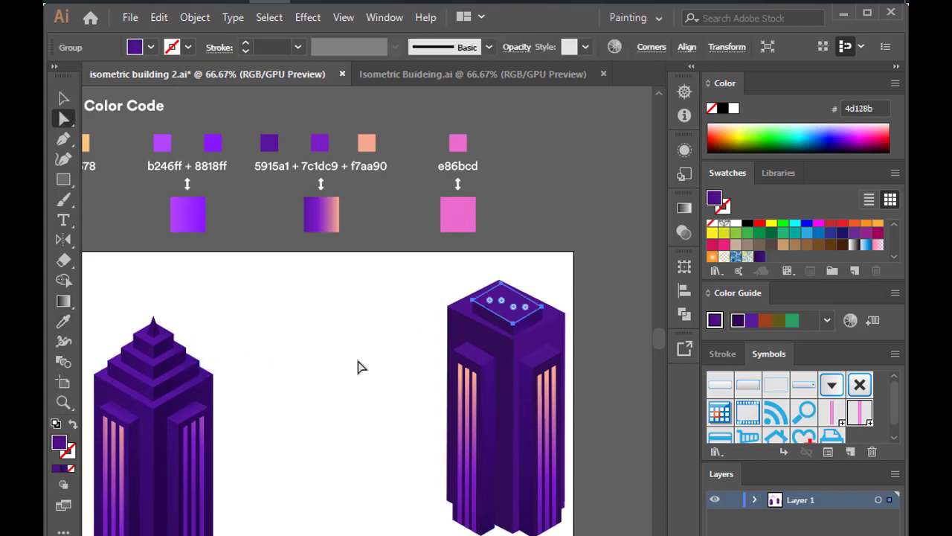
scroll(357, 365, up, 1)
click(171, 390)
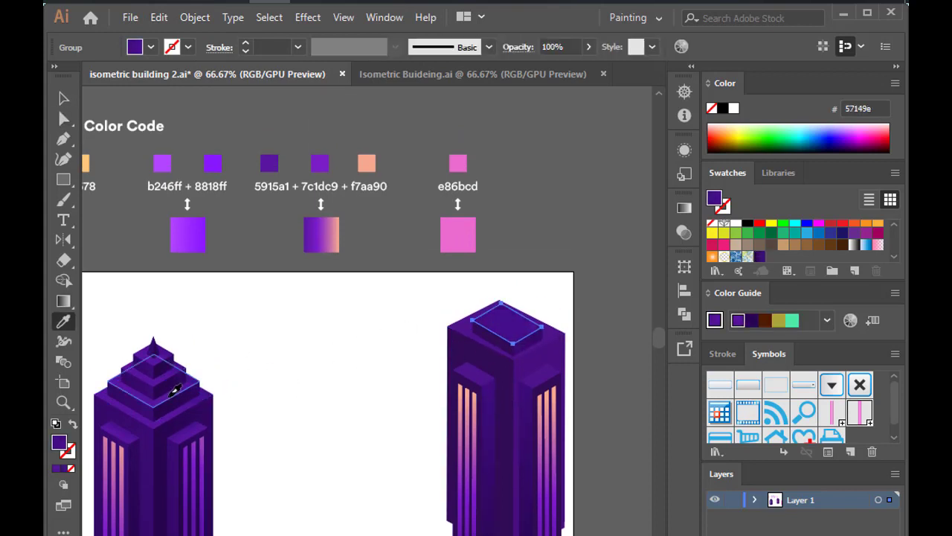
key(g)
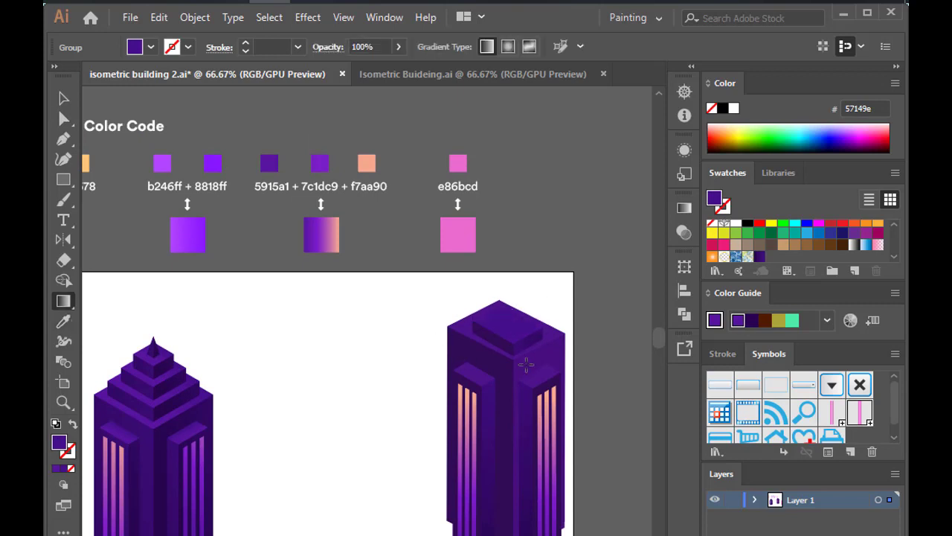
click(64, 99)
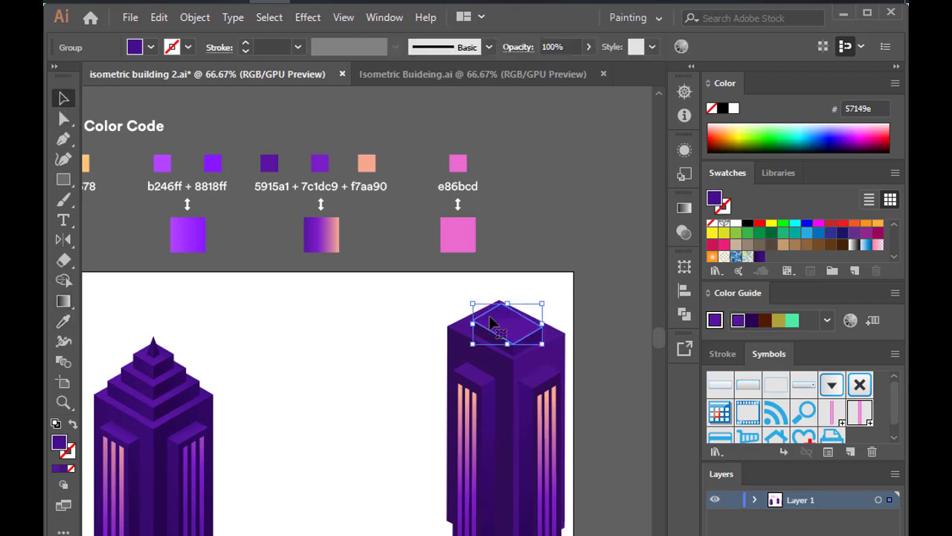
scroll(491, 321, up, 1)
shift+click(503, 341)
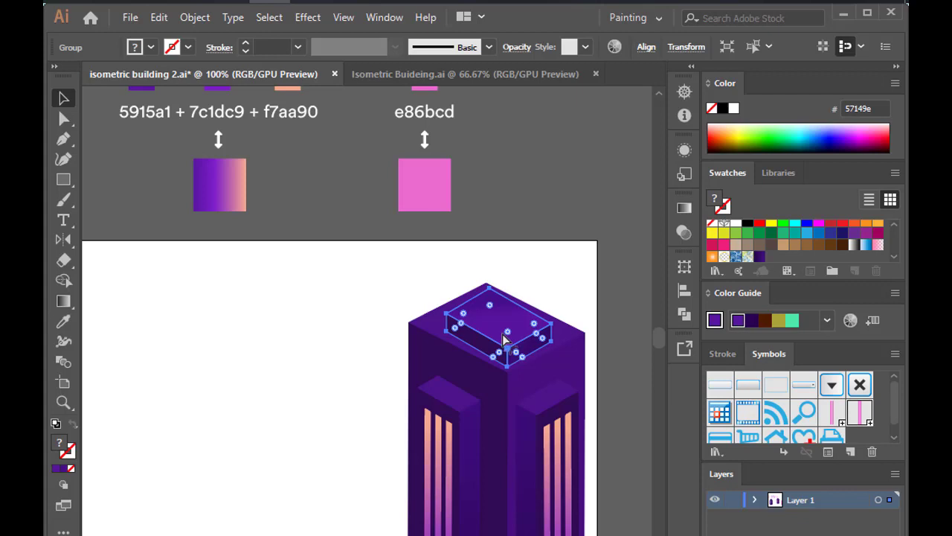
Shrink the rooftop group and reposition it on the roof
drag(503, 338, 505, 312)
key(ctrl+z)
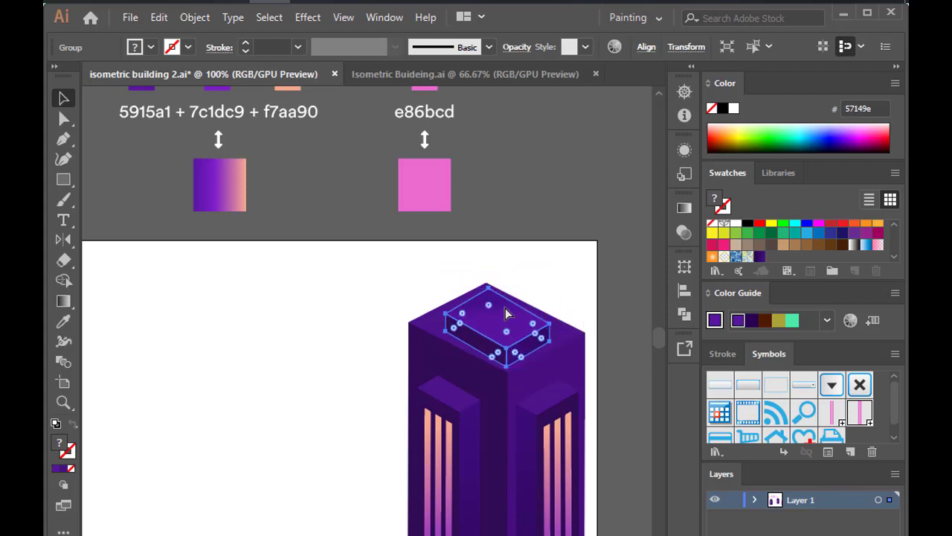
click(505, 308)
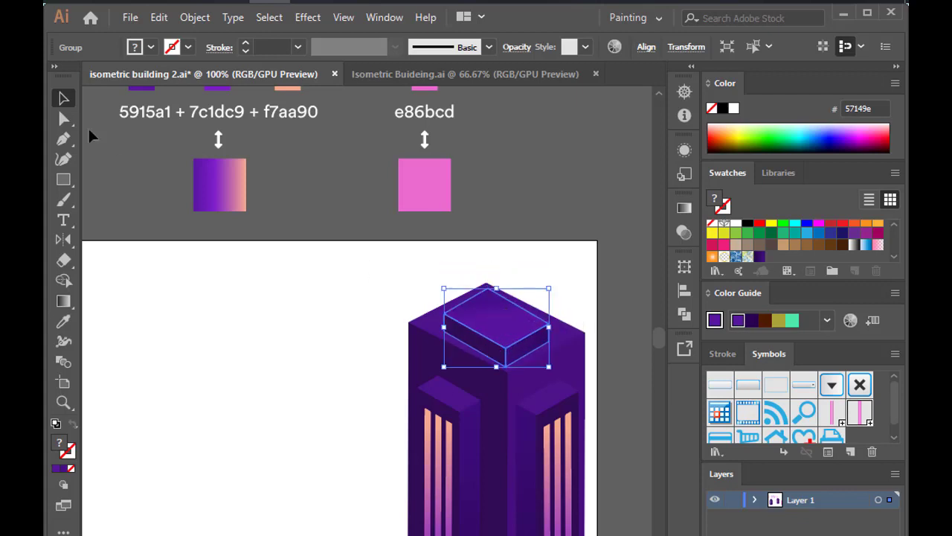
drag(548, 367, 536, 276)
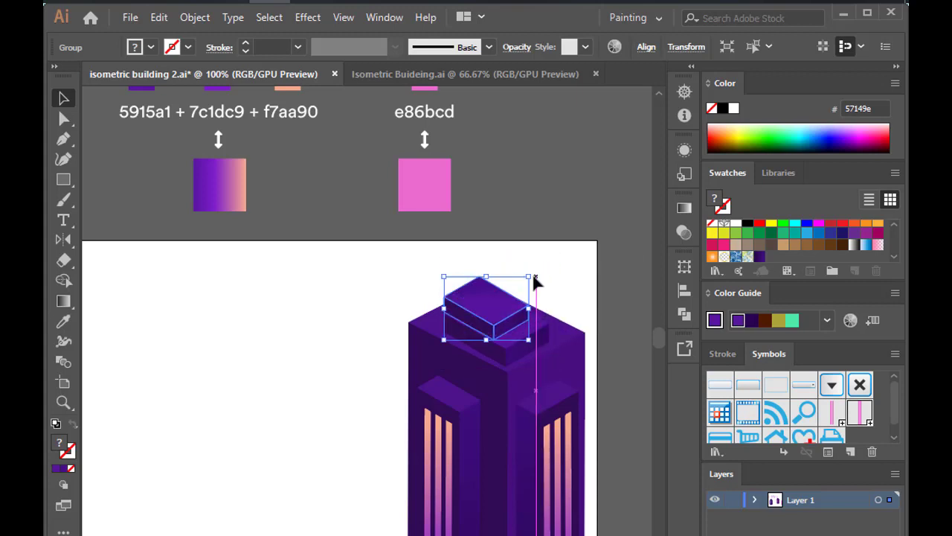
mouse_move(502, 313)
mouse_down()
mouse_move(524, 304)
mouse_move(519, 311)
mouse_up()
scroll(510, 316, up, 1)
scroll(510, 316, up, 1)
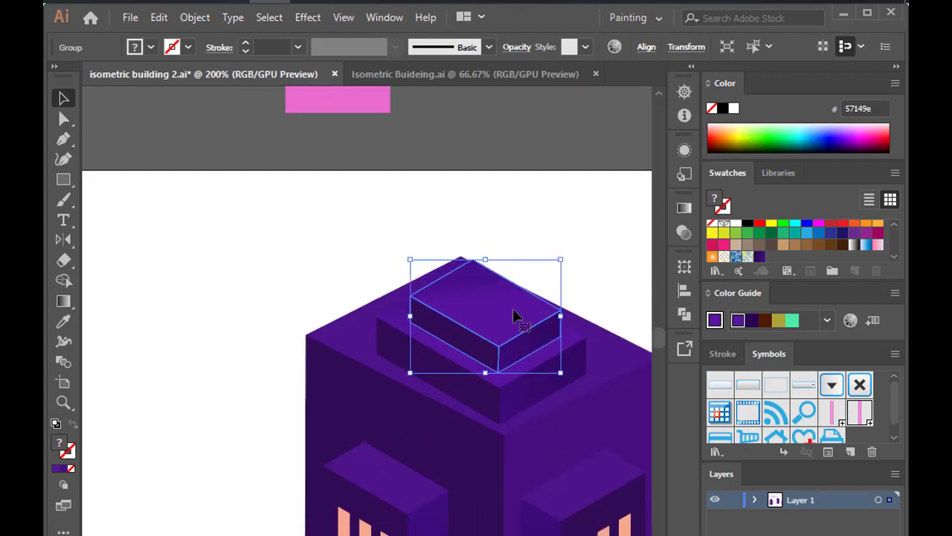
Copy the rooftop block, Paste in Back, then shrink the copy and raise it as a top tier
key(a)
click(160, 17)
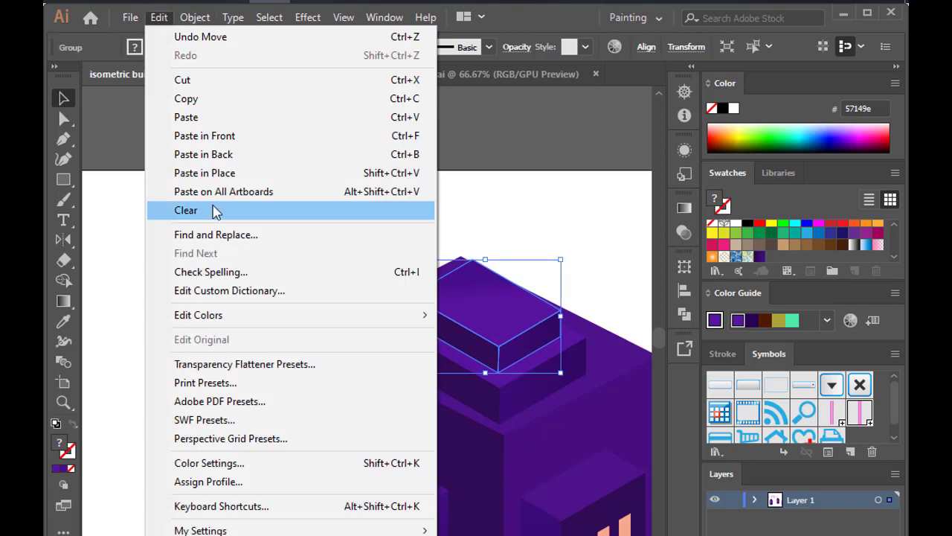
click(213, 99)
click(159, 17)
click(232, 153)
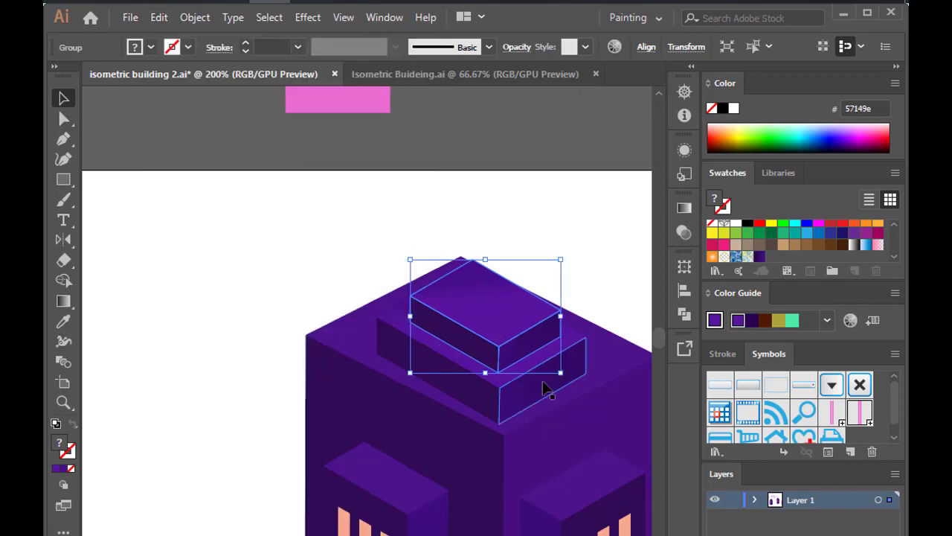
drag(560, 372, 546, 358)
drag(497, 318, 499, 302)
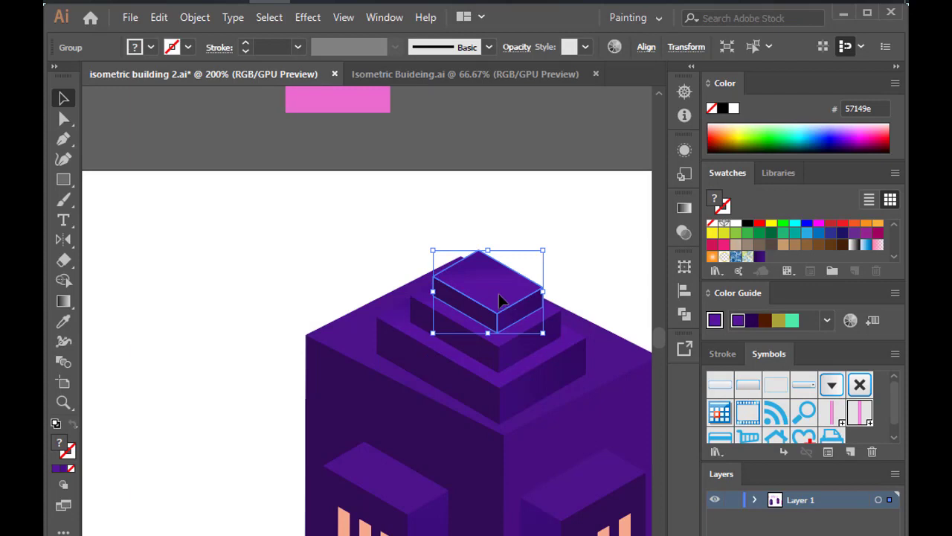
Nudge both roof tiers up-left to fit them on the roof
click(589, 231)
scroll(589, 232, down, 3)
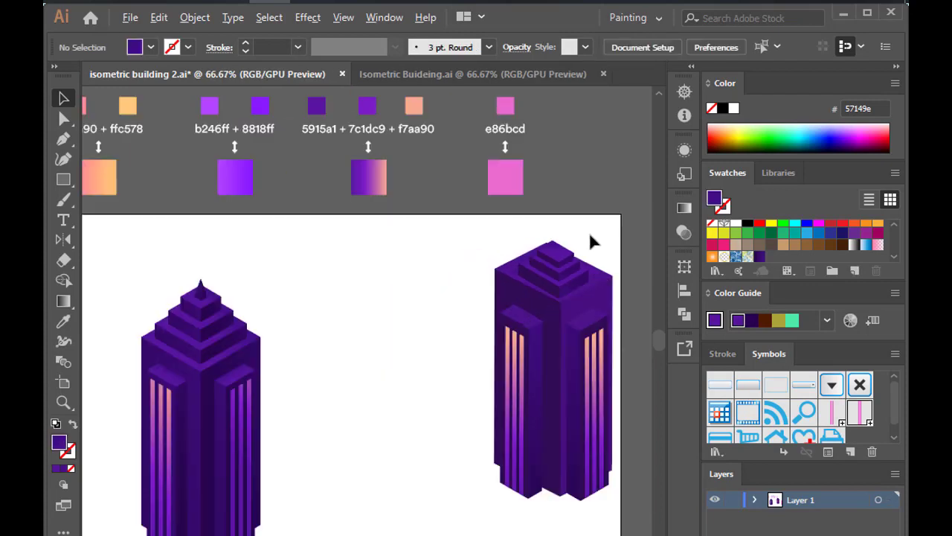
scroll(590, 236, up, 1)
scroll(591, 237, down, 1)
scroll(590, 236, up, 2)
click(559, 269)
click(552, 224)
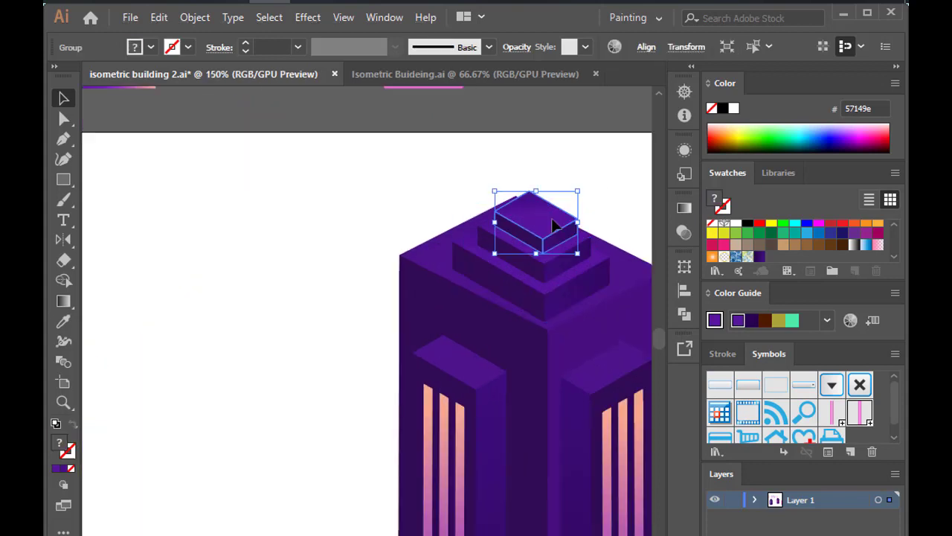
shift+click(576, 293)
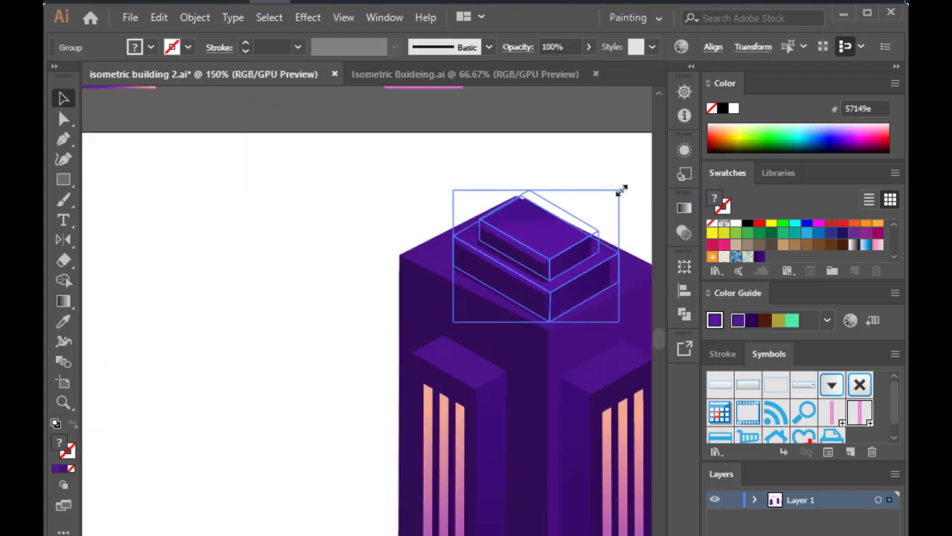
drag(600, 223, 594, 220)
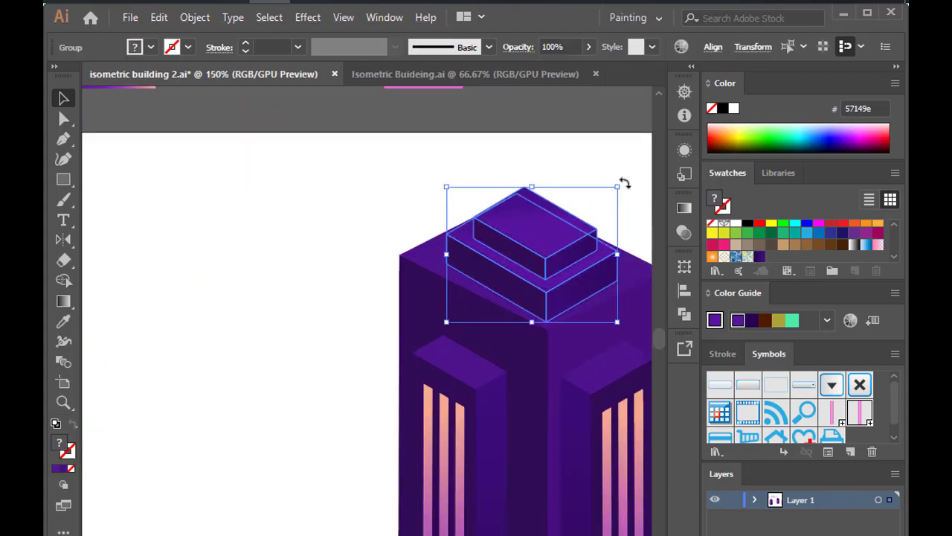
drag(623, 183, 633, 173)
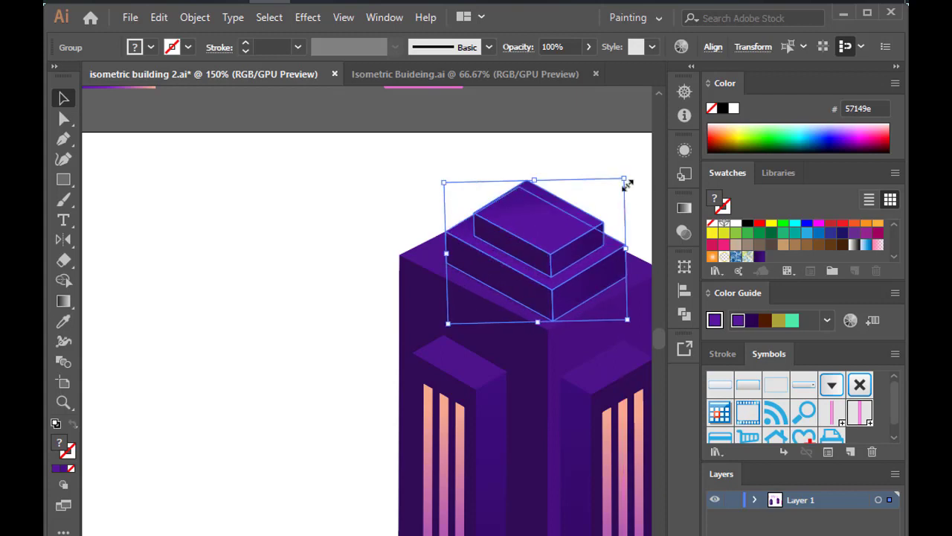
click(303, 250)
Raise the roof tiers slightly and check their placement on the building
key(ctrl+minus)
key(ctrl+minus)
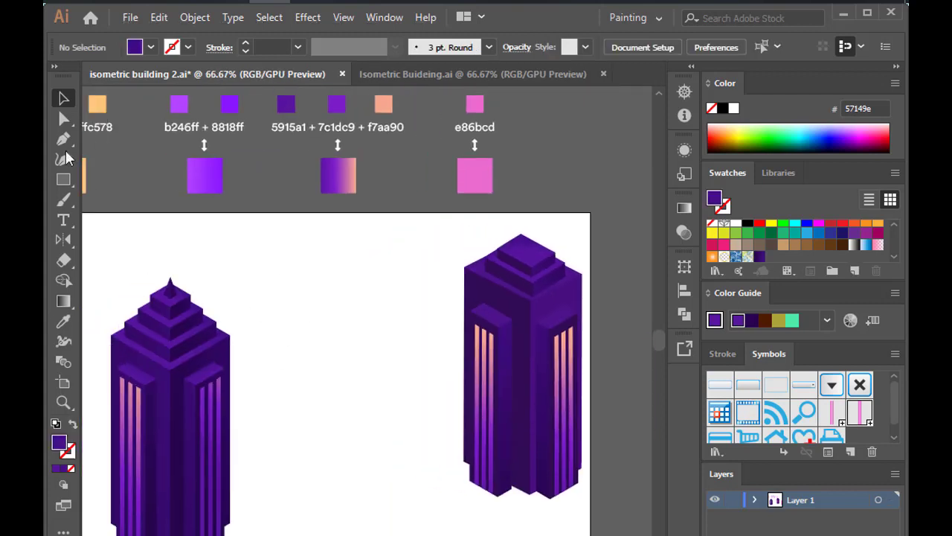
key(m)
key(ctrl+plus)
scroll(415, 241, down, 1)
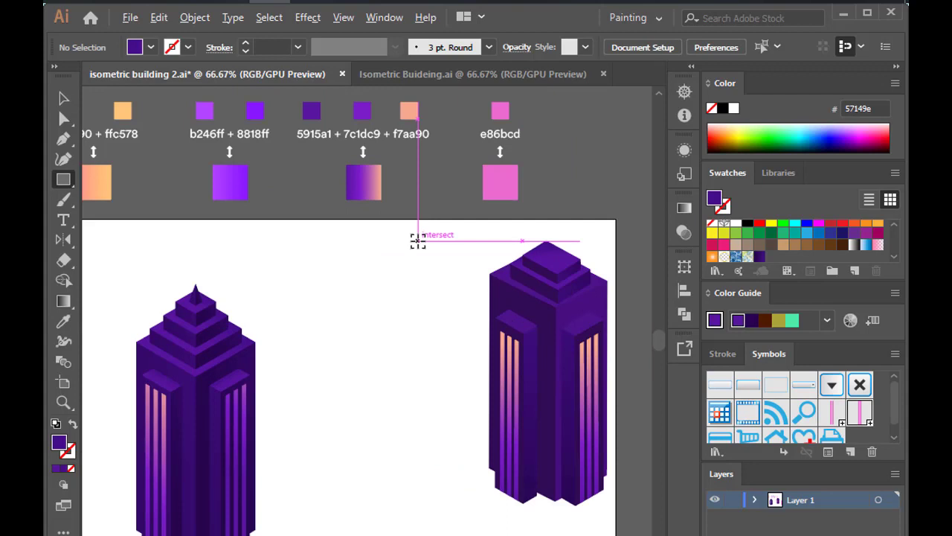
click(552, 292)
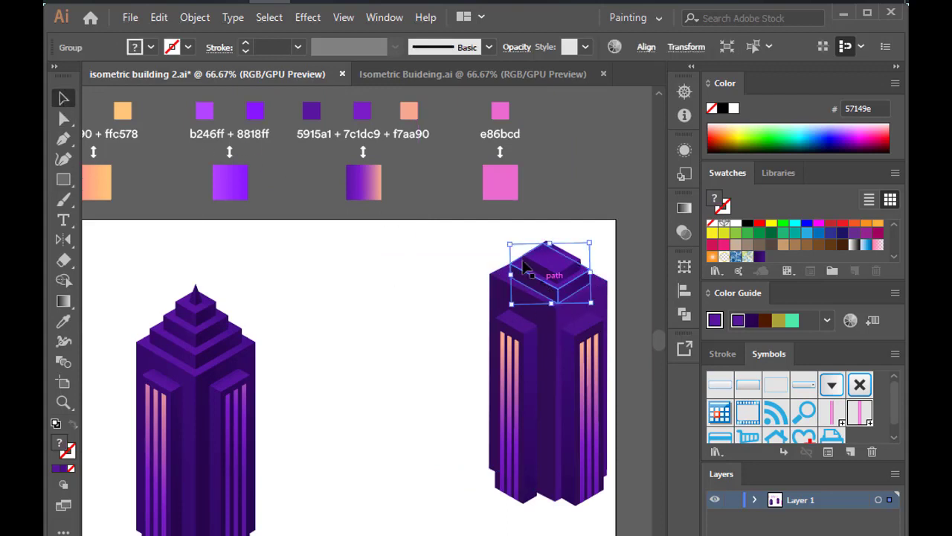
scroll(557, 290, right, 1)
scroll(554, 289, up, 1)
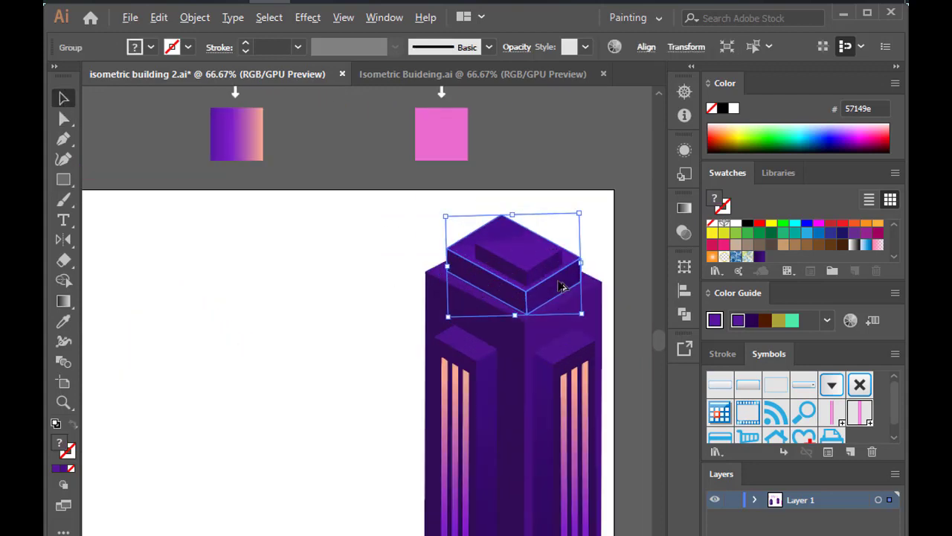
scroll(513, 245, up, 1)
drag(521, 256, 519, 245)
click(300, 281)
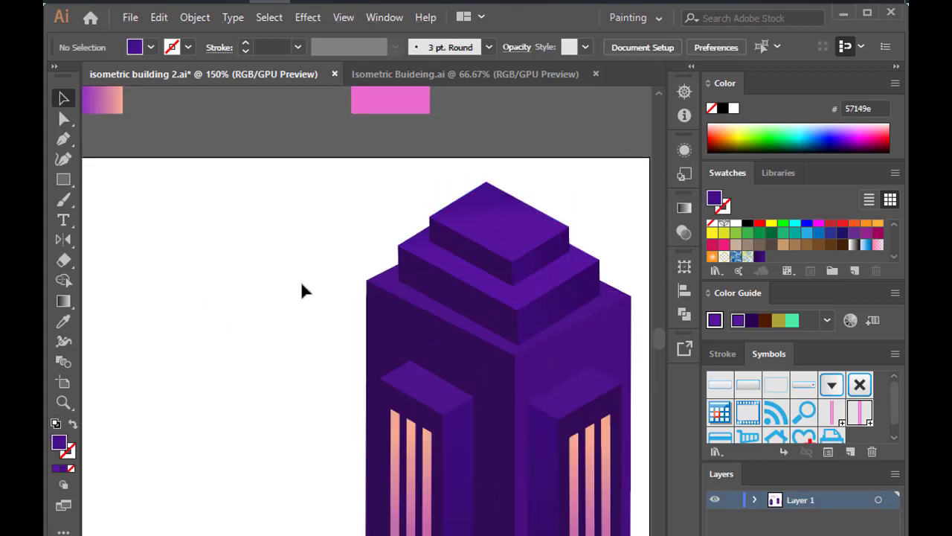
scroll(382, 286, down, 2)
click(480, 270)
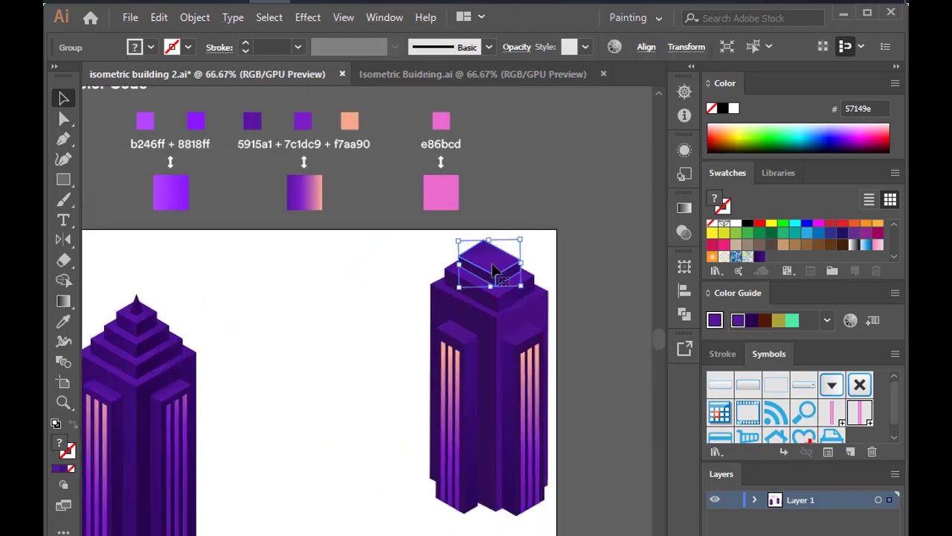
click(185, 310)
Draw a small square beside the right building
click(64, 180)
drag(351, 276, 391, 288)
key(v)
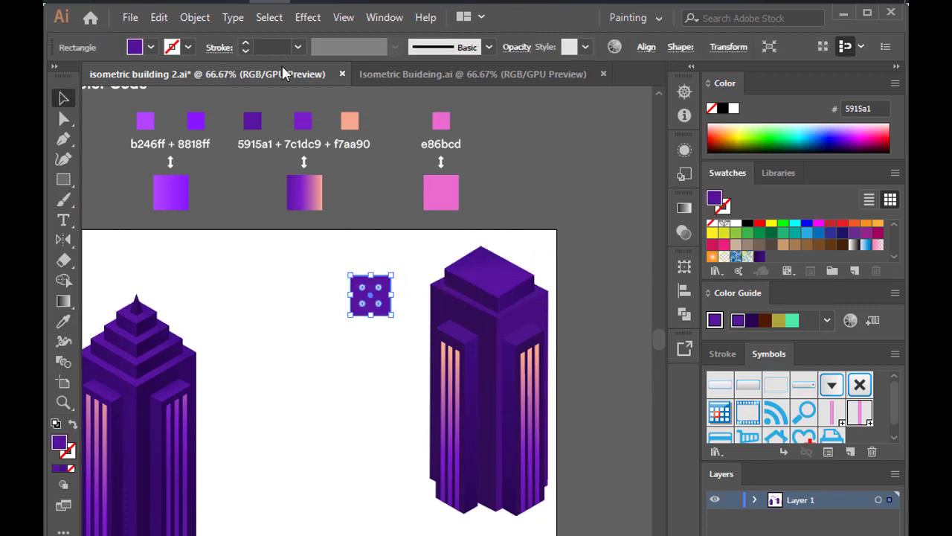
Give the square a 3D Extrude & Bevel at Isometric Top with 30 pt depth
click(343, 17)
click(610, 112)
click(563, 404)
click(661, 94)
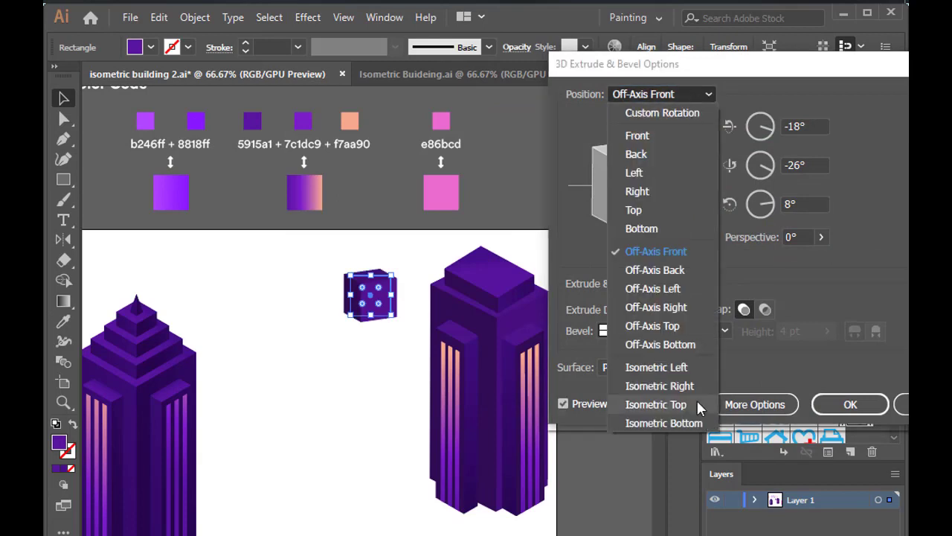
click(689, 418)
click(662, 94)
click(656, 404)
double_click(641, 308)
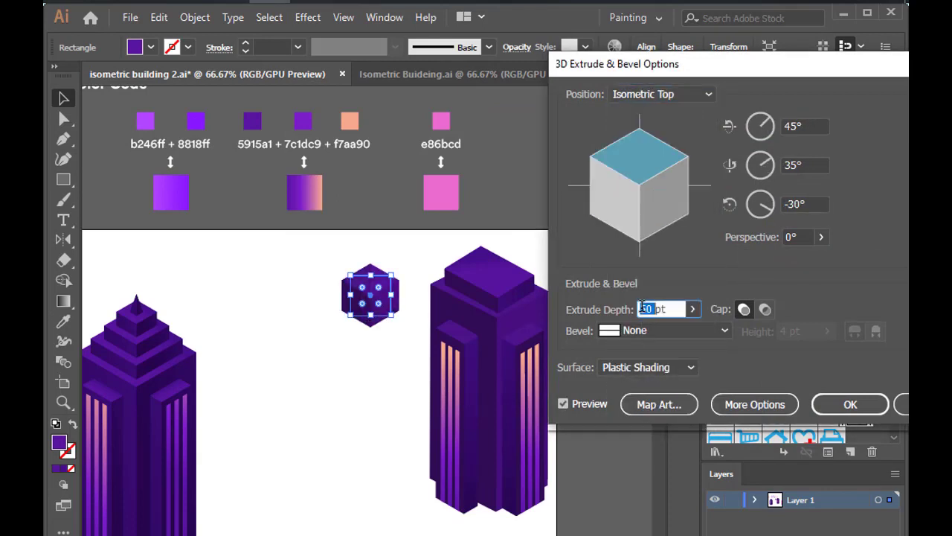
text(20)
click(587, 405)
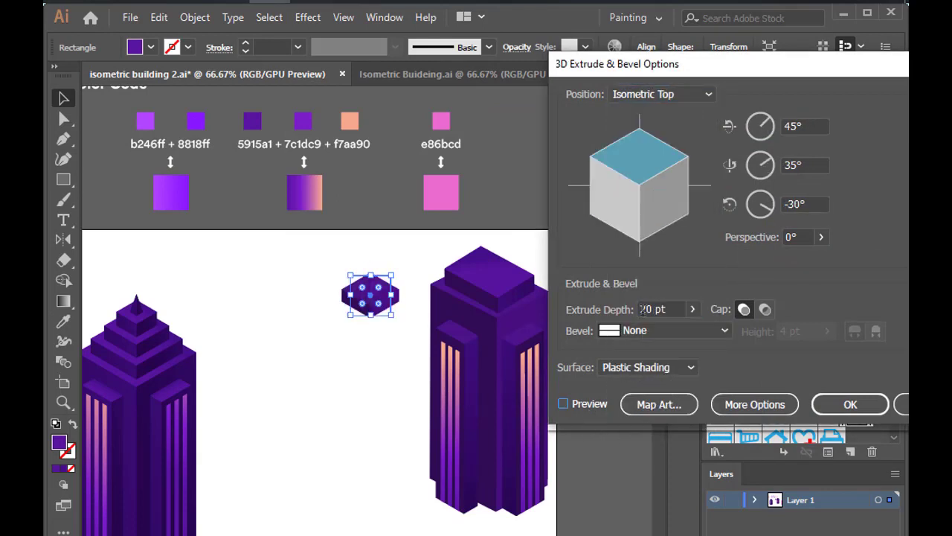
text(30)
click(588, 404)
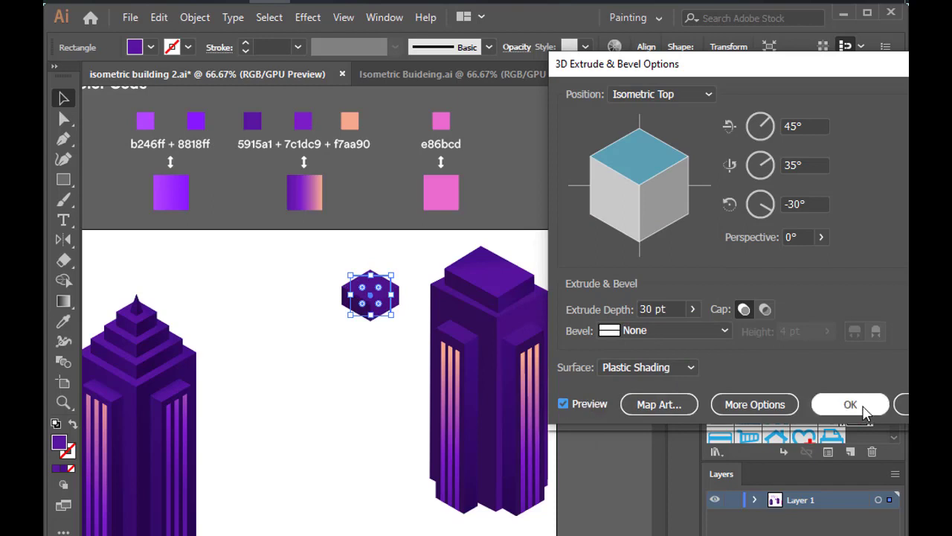
Set a custom dark purple shading colour and apply the extrusion
click(757, 402)
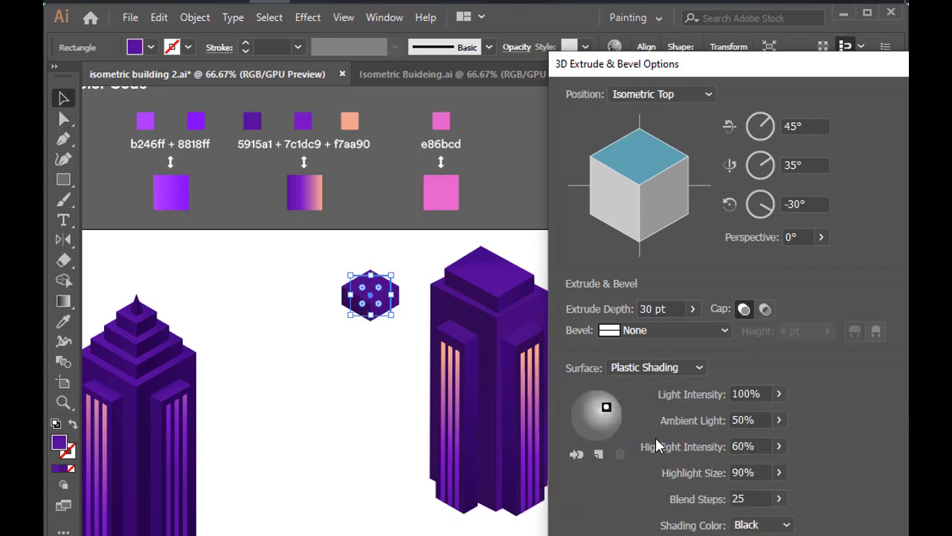
click(763, 525)
click(759, 530)
click(811, 528)
click(667, 454)
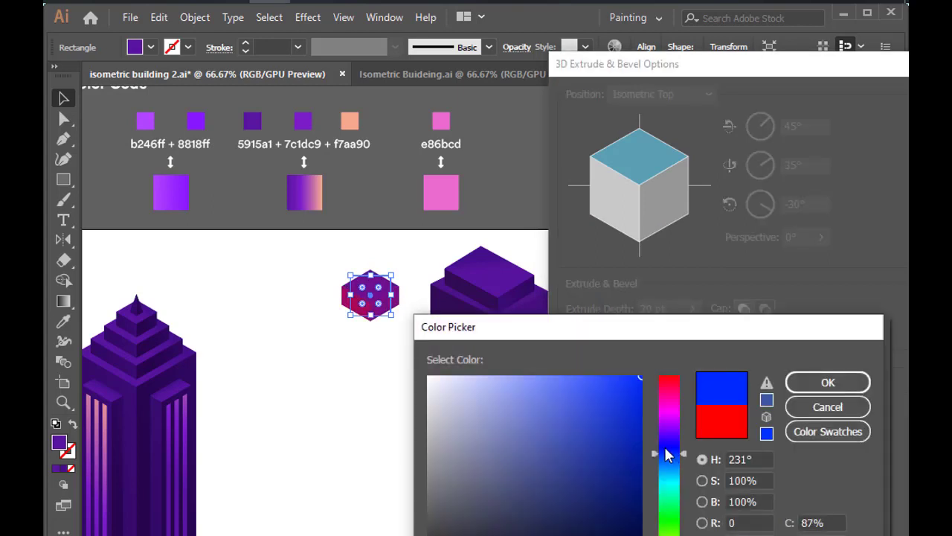
mouse_move(667, 456)
mouse_down()
mouse_move(672, 430)
mouse_move(638, 474)
mouse_up()
click(824, 381)
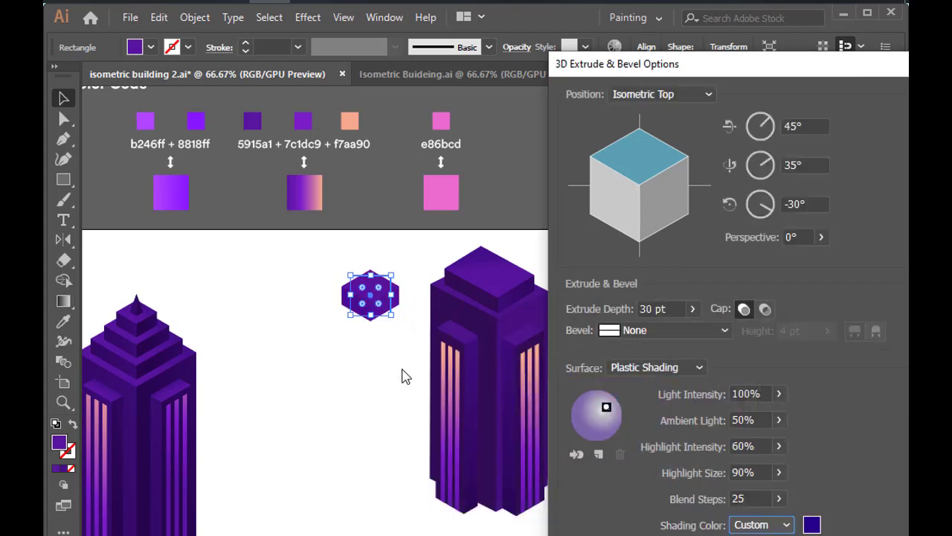
key(Return)
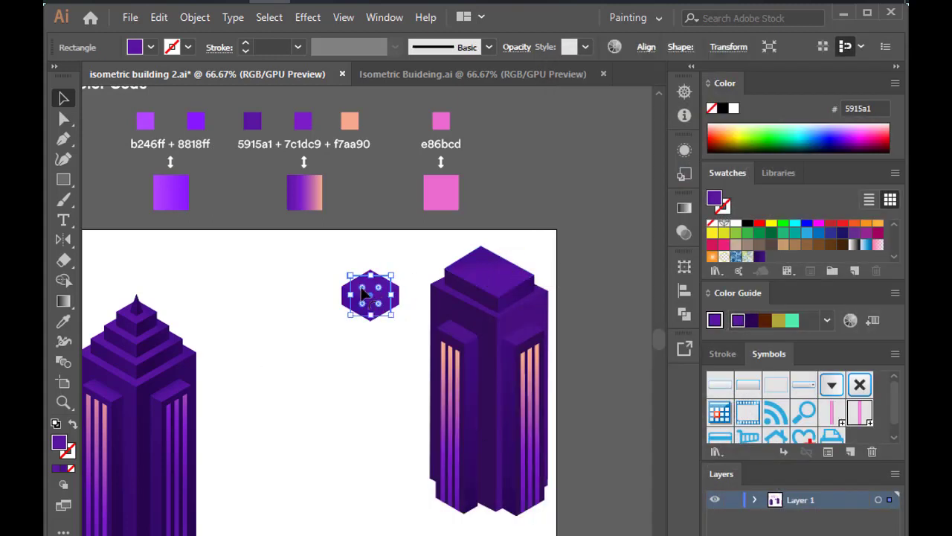
Move the 30 pt hexagon block onto the right tower's roof and widen it to fit
scroll(480, 265, up, 2)
drag(364, 295, 495, 264)
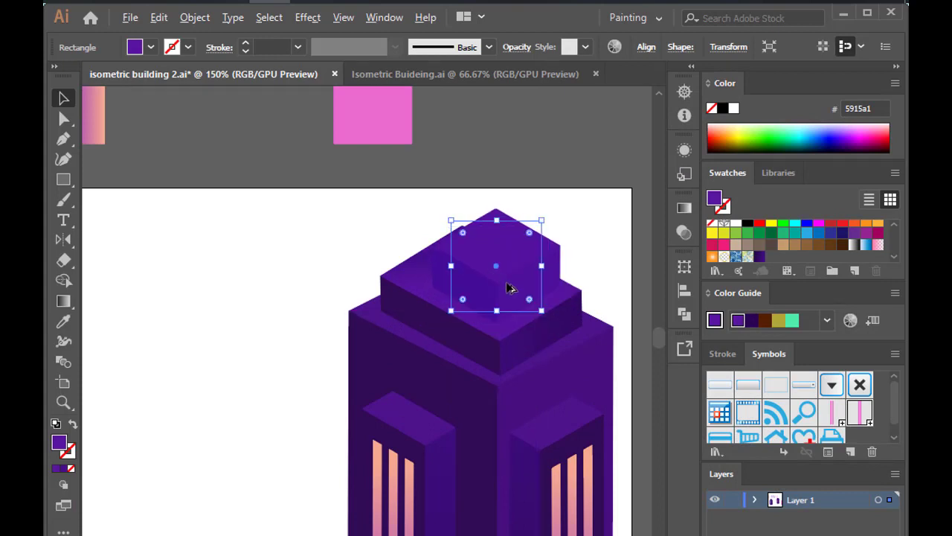
scroll(507, 287, down, 2)
scroll(482, 292, up, 3)
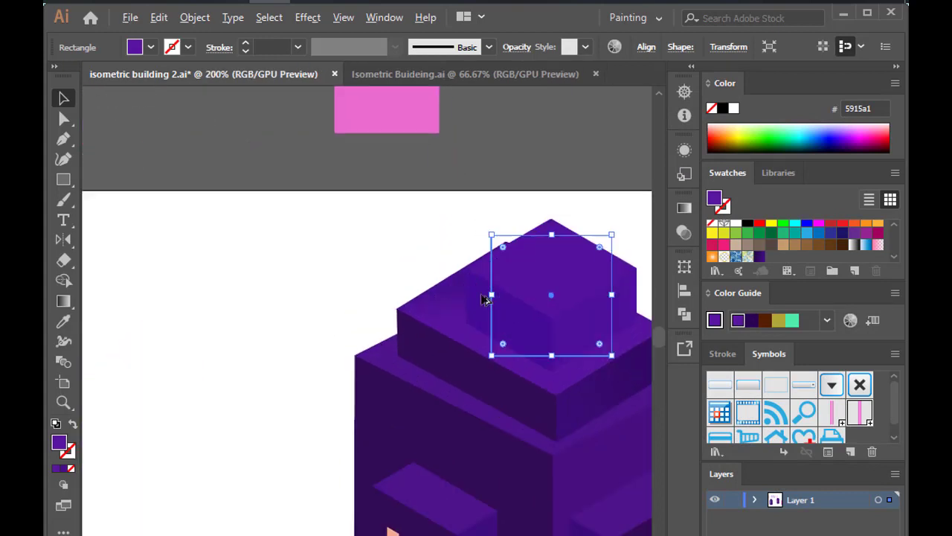
drag(489, 297, 454, 295)
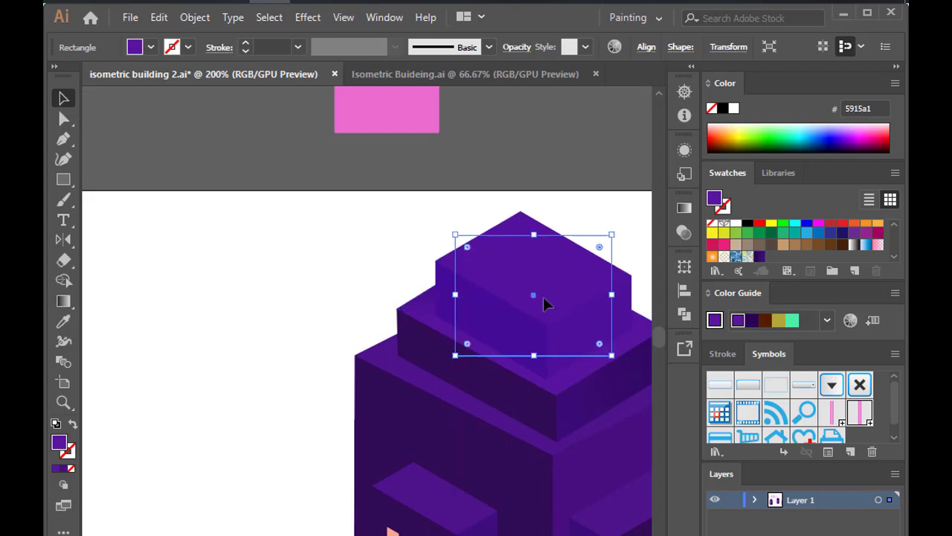
drag(543, 304, 399, 276)
scroll(500, 275, down, 2)
scroll(358, 317, down, 1)
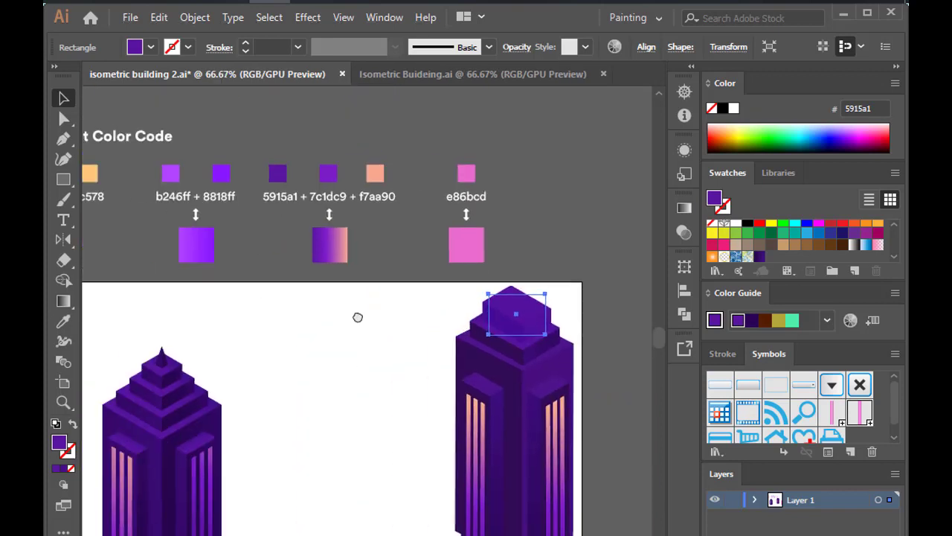
Expand the roof block's appearance and fill it with a sampled dark purple
click(195, 17)
click(250, 207)
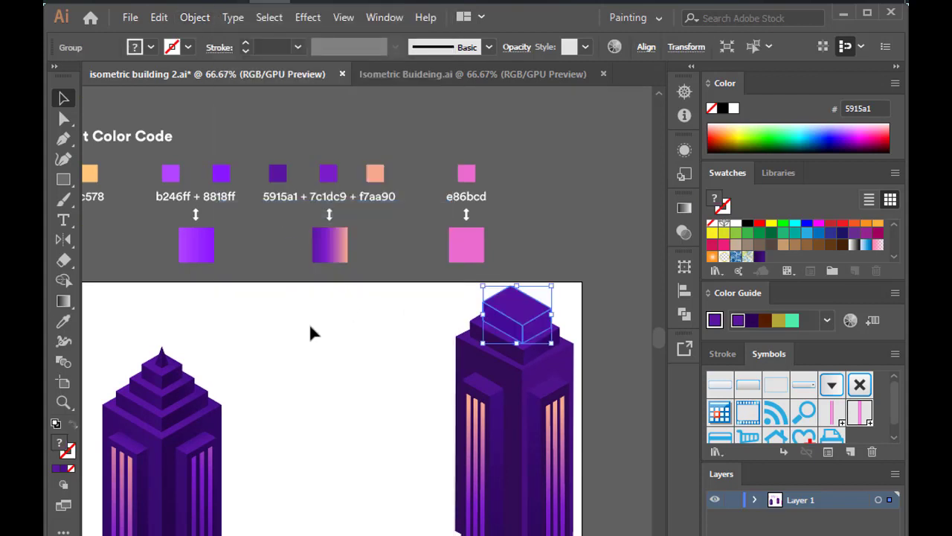
key(i)
click(564, 327)
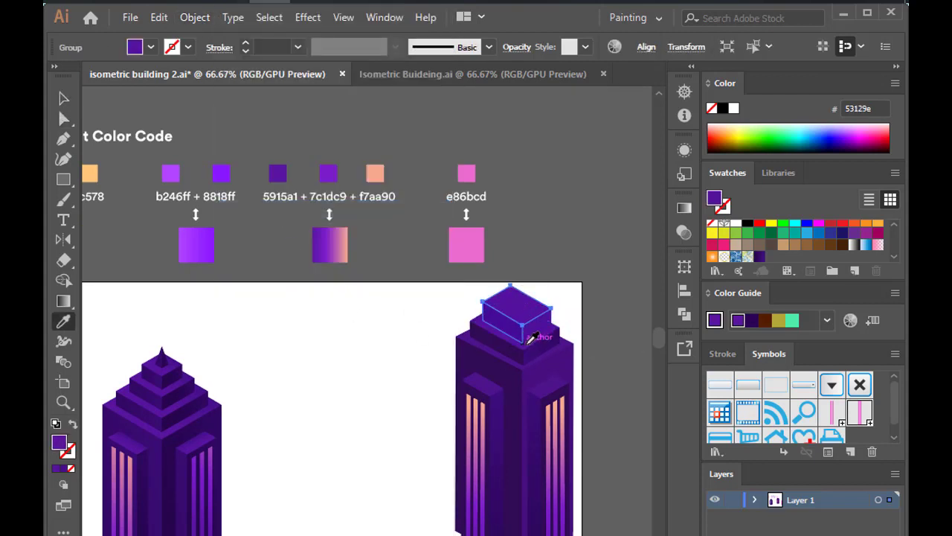
Recolour the roof block's individual faces with darker sampled purples
key(g)
key(a)
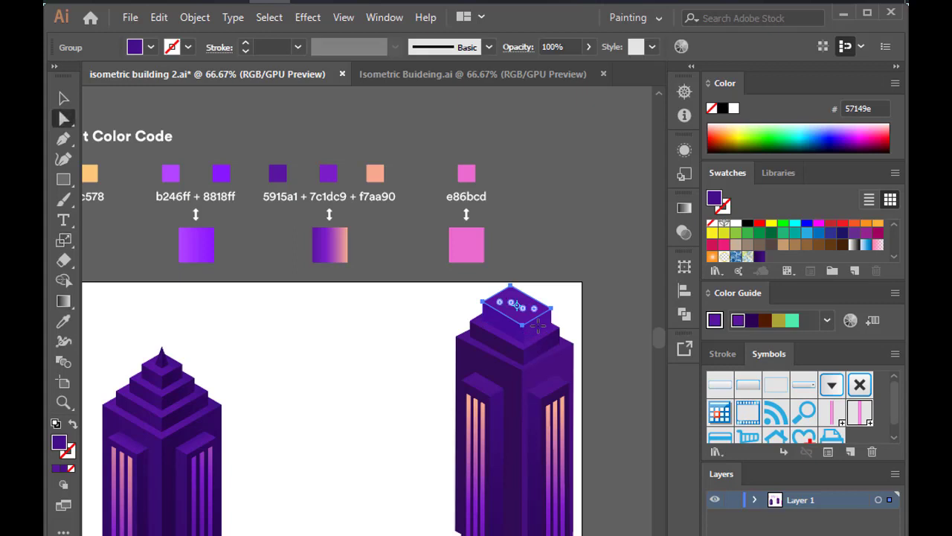
click(517, 339)
key(i)
click(517, 346)
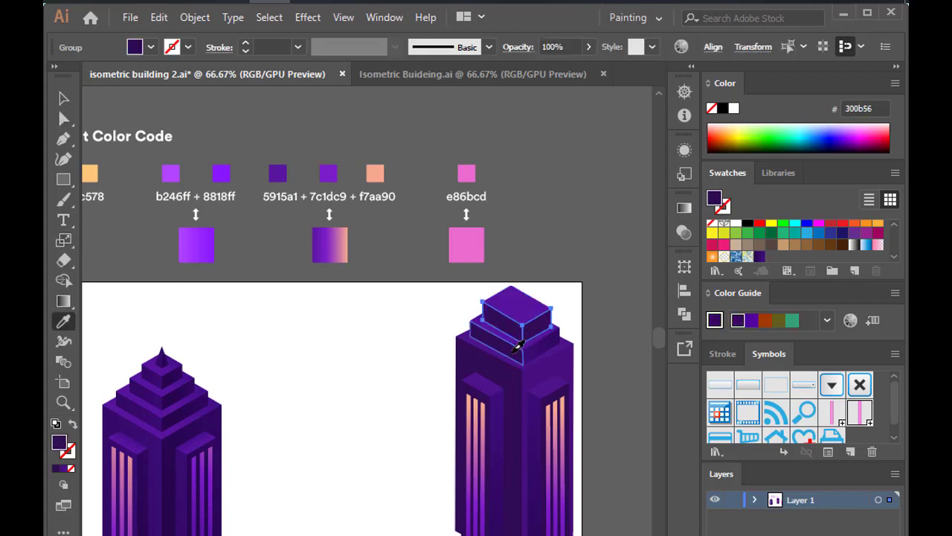
key(a)
click(406, 383)
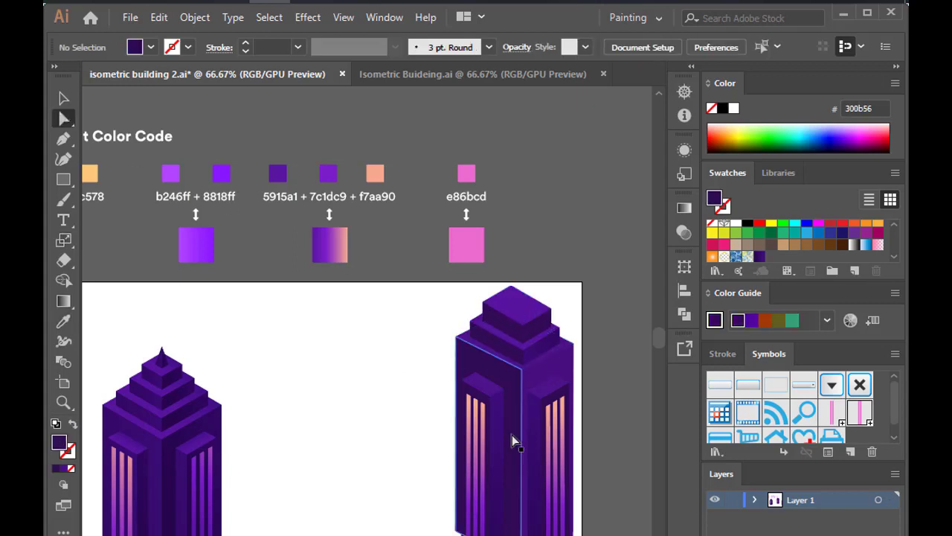
click(511, 330)
key(i)
click(547, 344)
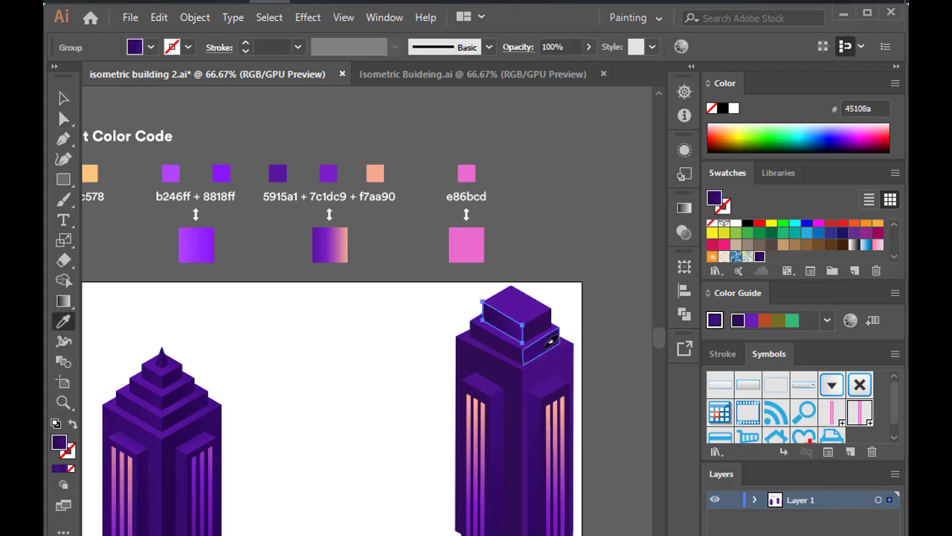
key(g)
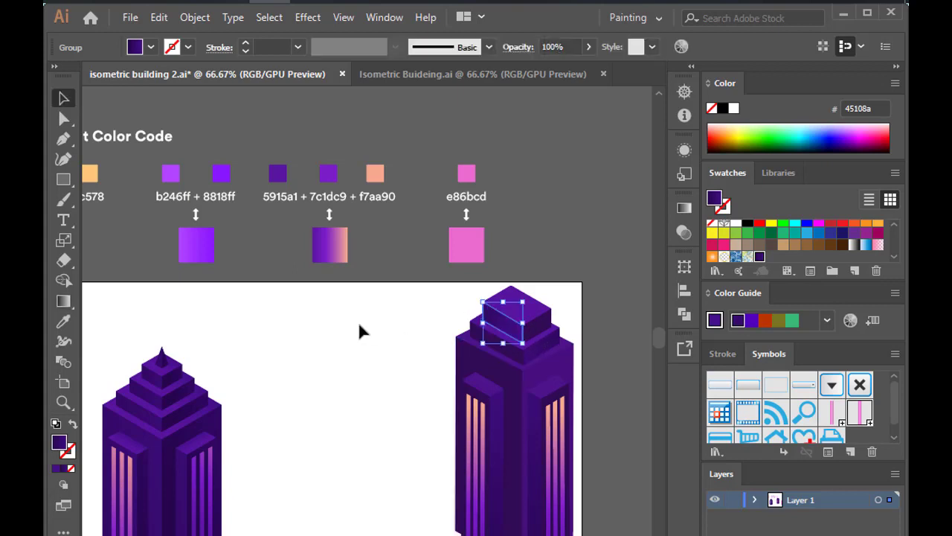
Draw a small square beside the tower filled with the building's purple
key(m)
drag(376, 322, 406, 335)
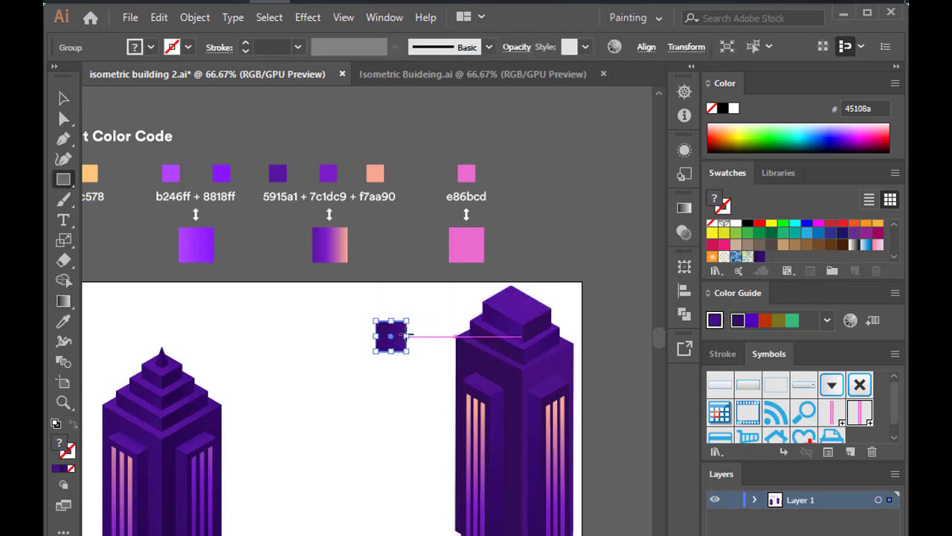
key(i)
click(278, 172)
Apply a 3D Extrude with Isometric Top position and 30 pt depth to the square
click(307, 17)
click(525, 119)
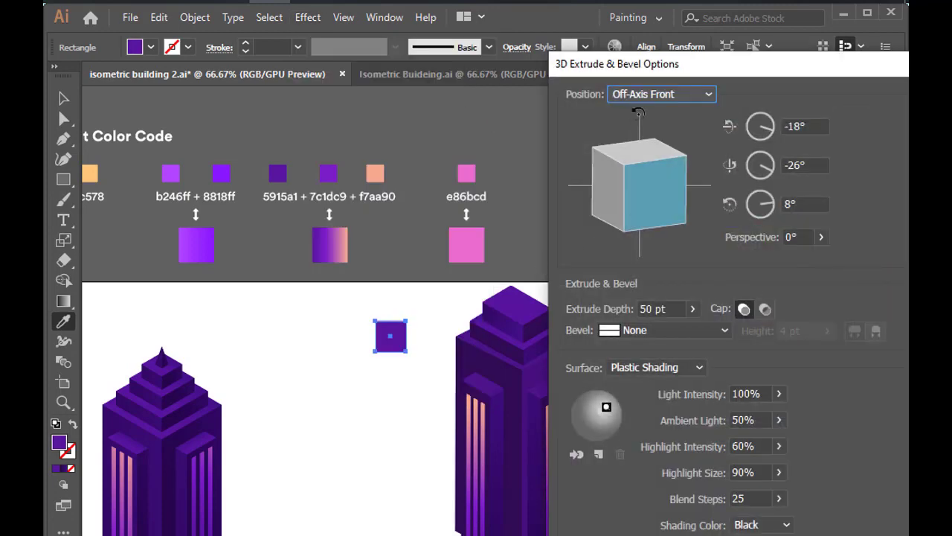
click(663, 93)
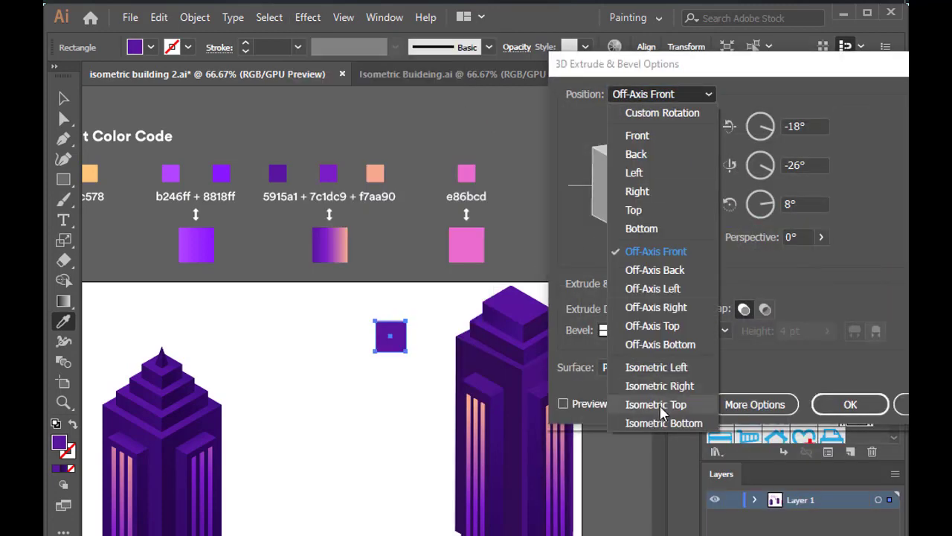
click(659, 402)
click(584, 404)
double_click(647, 308)
text(30)
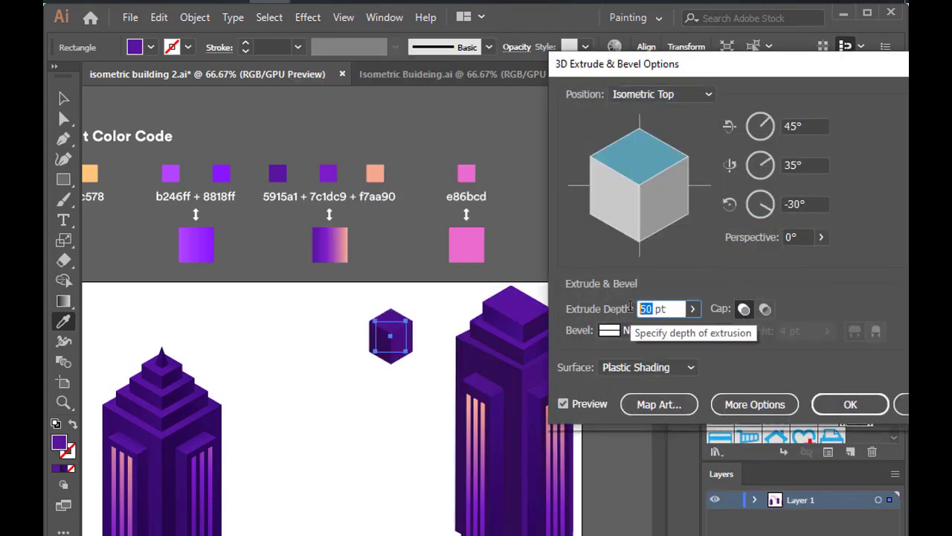
key(Tab)
click(850, 404)
Move the new cube onto the tower top and widen it to the left
key(v)
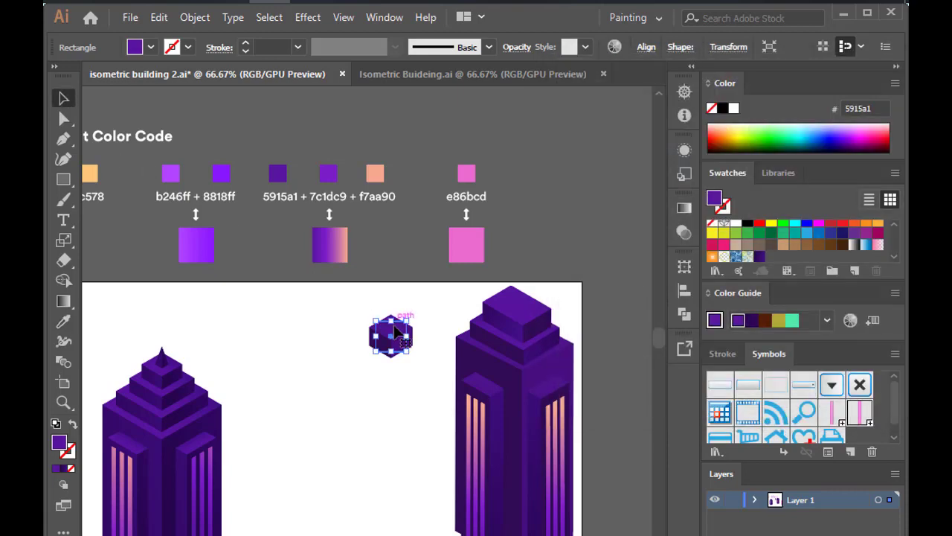
mouse_move(391, 336)
mouse_down()
mouse_move(519, 297)
mouse_move(494, 312)
mouse_up()
scroll(521, 301, up, 4)
scroll(517, 297, down, 4)
scroll(519, 356, up, 4)
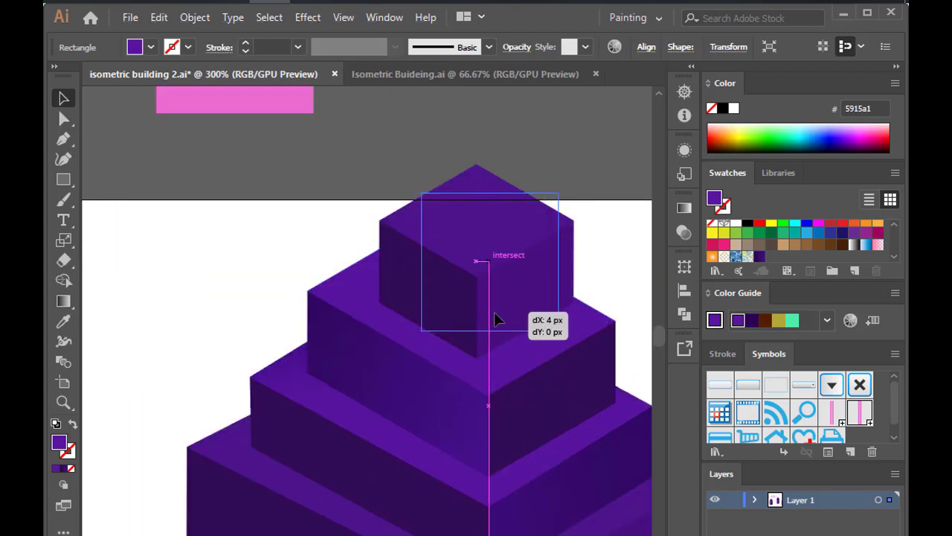
drag(421, 261, 407, 259)
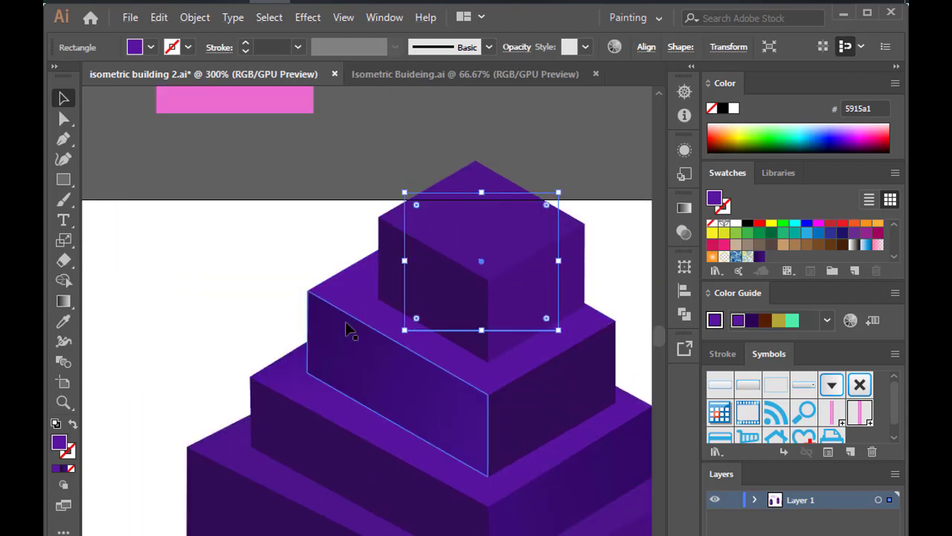
scroll(348, 330, down, 4)
scroll(271, 325, left, 3)
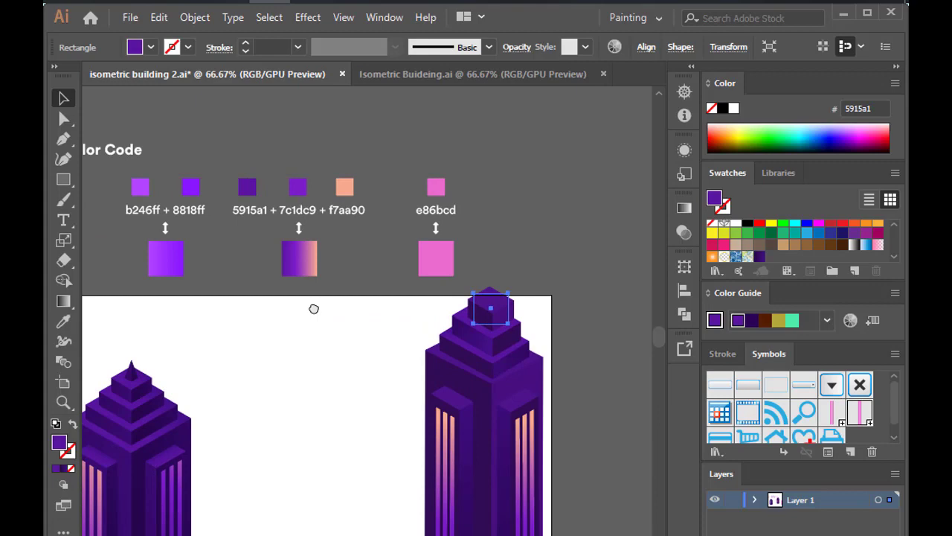
Expand the top cube into editable shapes and shorten its height
click(195, 17)
click(298, 207)
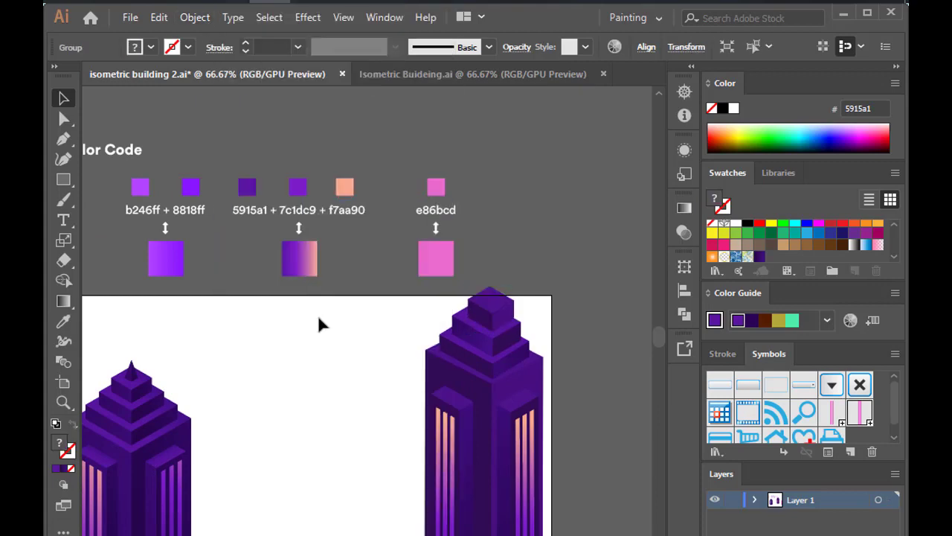
click(388, 331)
click(485, 312)
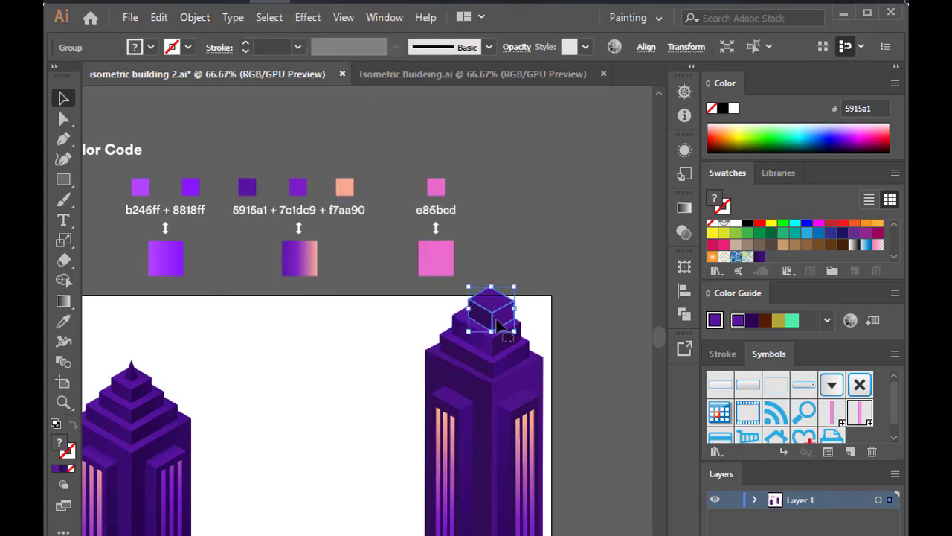
scroll(484, 312, up, 3)
drag(479, 213, 479, 236)
scroll(479, 236, down, 1)
scroll(332, 341, down, 3)
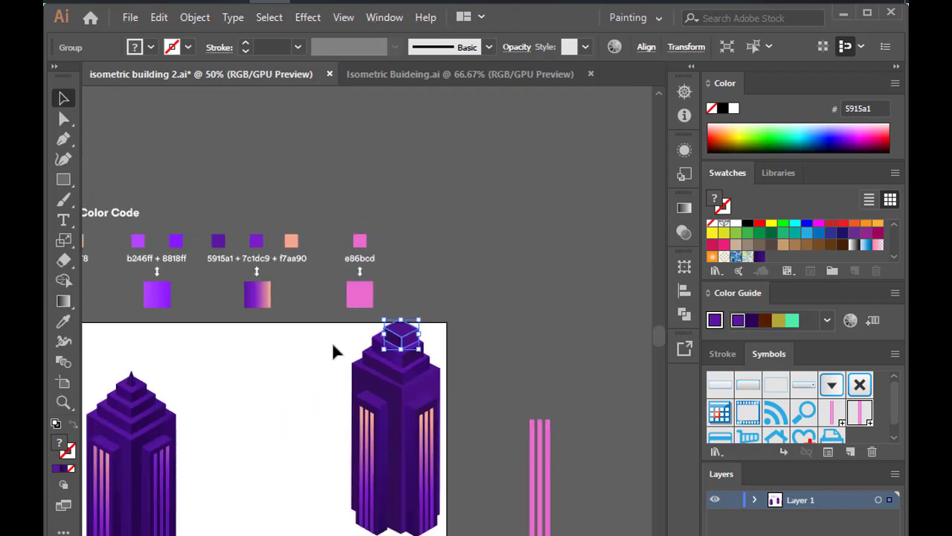
click(481, 328)
scroll(445, 380, up, 2)
click(445, 379)
Colour the top cube's side face dark purple 300b56 and zoom in to 200% on it
key(a)
click(446, 390)
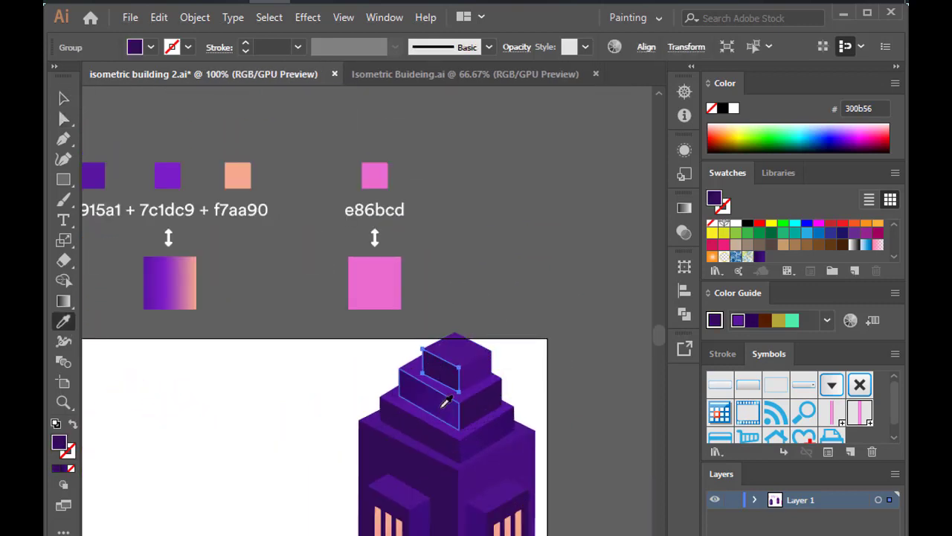
click(488, 402)
key(i)
click(489, 392)
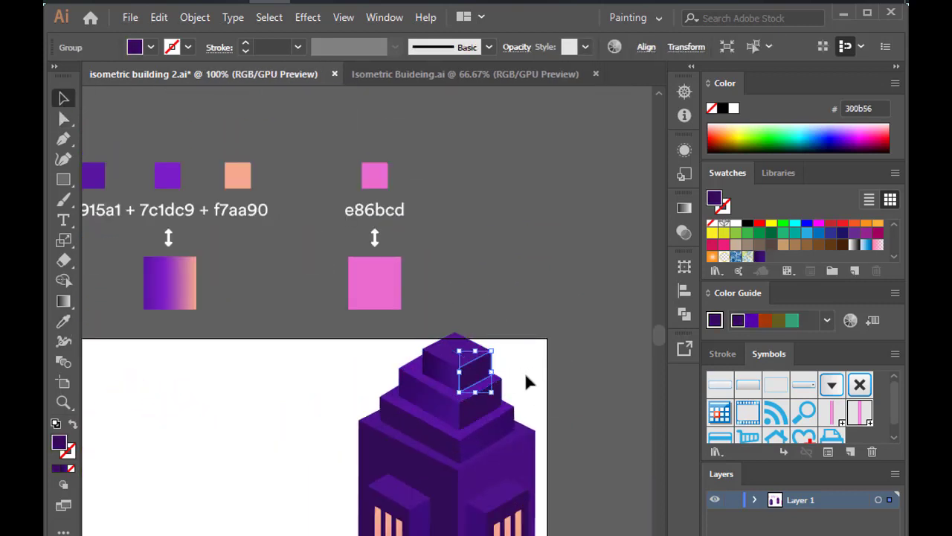
click(526, 382)
scroll(563, 388, down, 2)
scroll(558, 395, up, 1)
scroll(558, 395, up, 1)
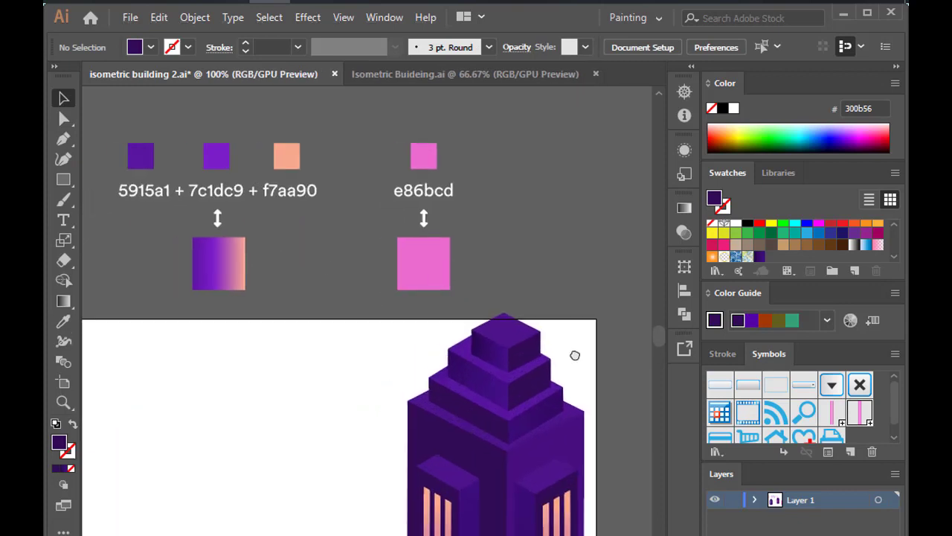
scroll(513, 338, up, 2)
click(514, 342)
Draw a triangular spire face with the Pen tool above the top cube
click(580, 269)
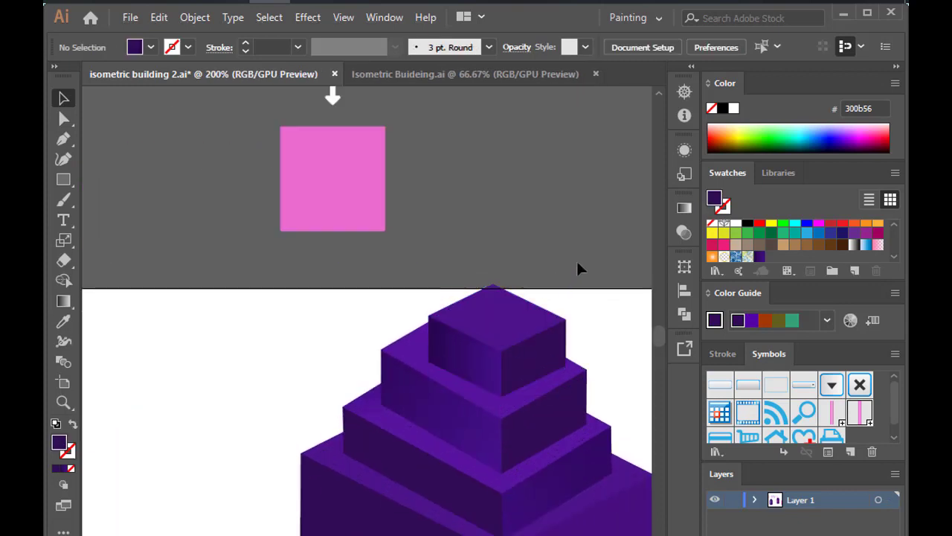
click(502, 325)
click(531, 309)
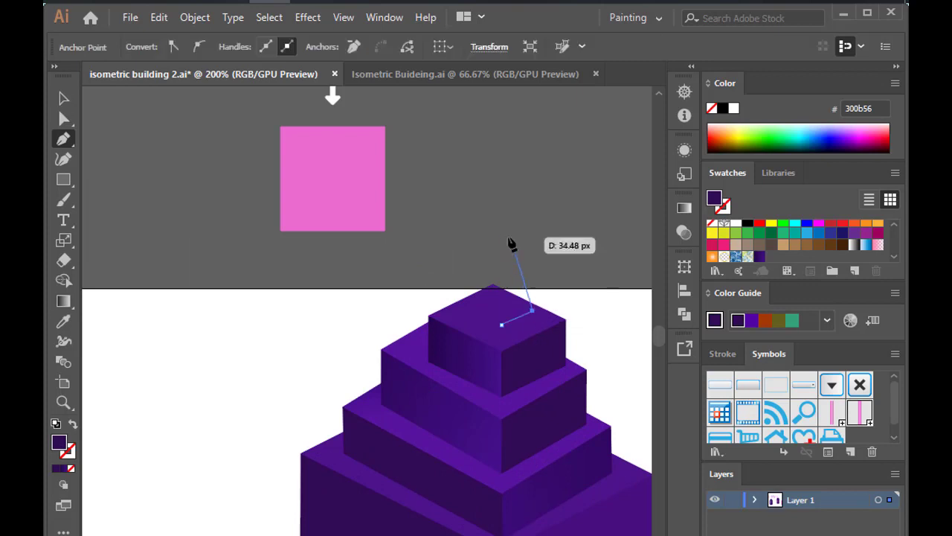
click(505, 227)
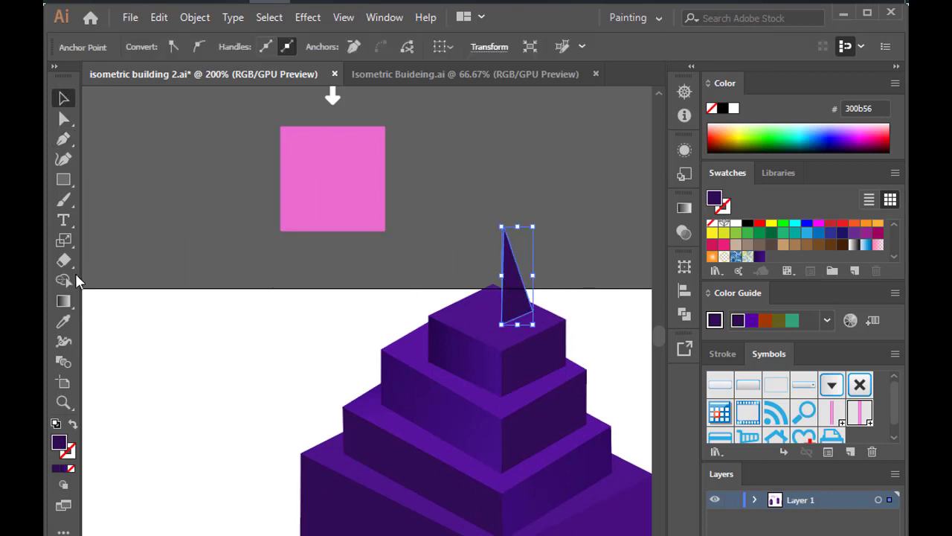
Reflect a copy of the triangle across a vertical axis and join it to the original
drag(64, 245, 141, 278)
double_click(63, 240)
click(199, 377)
click(63, 98)
click(538, 246)
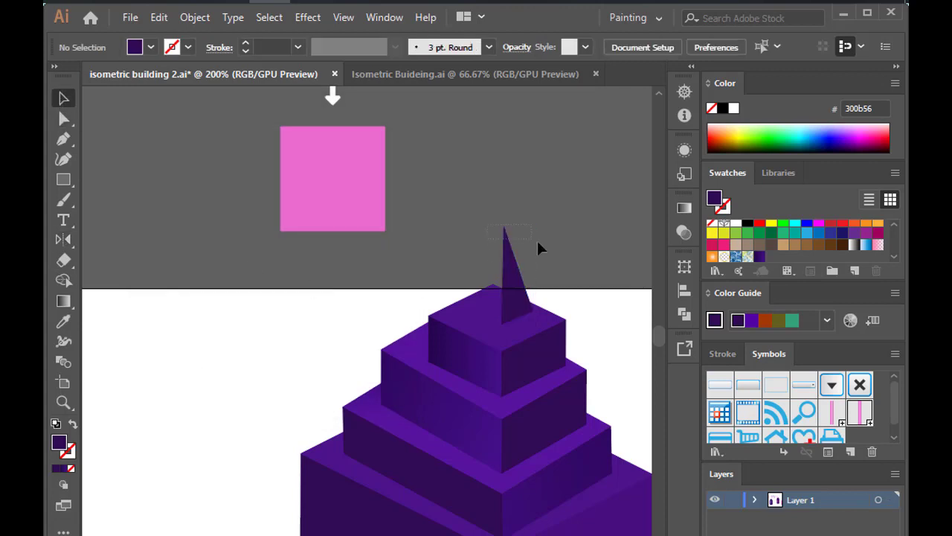
click(513, 283)
double_click(63, 240)
click(191, 374)
key(v)
drag(515, 292, 494, 293)
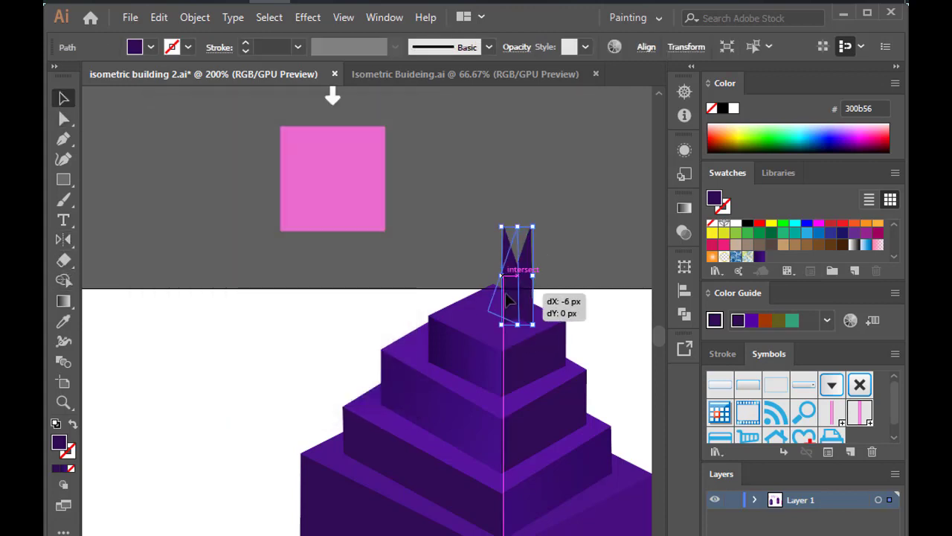
Nudge the two spire halves into alignment
click(510, 196)
scroll(536, 246, up, 2)
scroll(521, 245, up, 3)
click(421, 149)
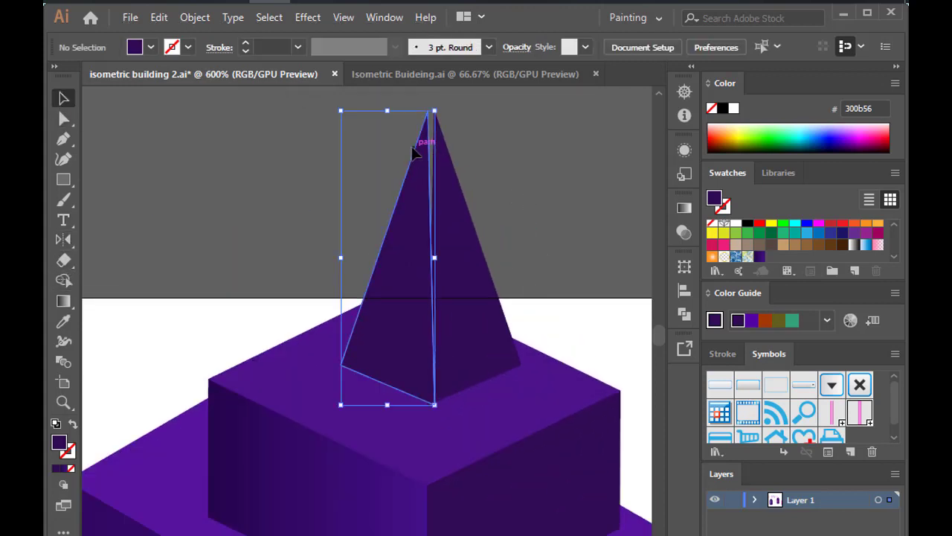
scroll(447, 193, up, 1)
drag(425, 162, 432, 162)
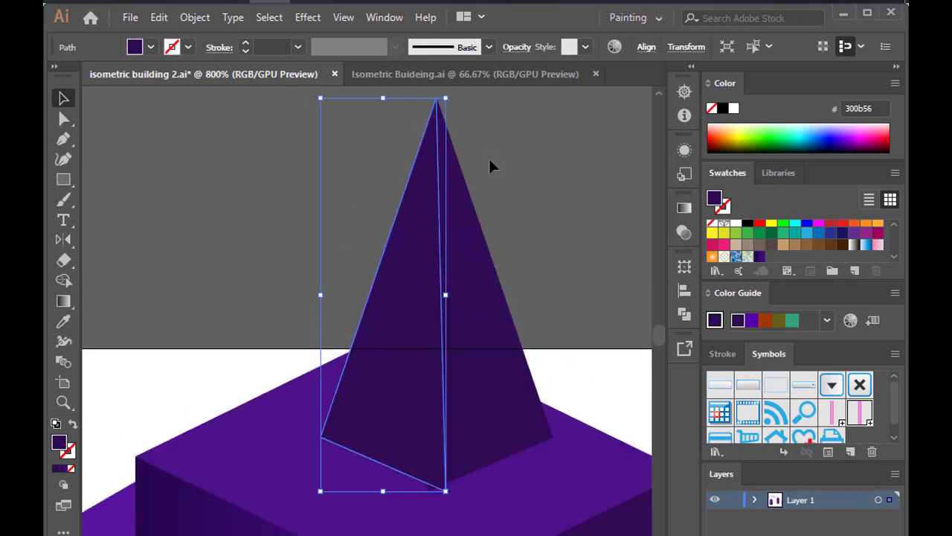
click(491, 164)
scroll(489, 165, down, 1)
click(430, 355)
click(468, 116)
Merge the two spire tips into a single point
key(a)
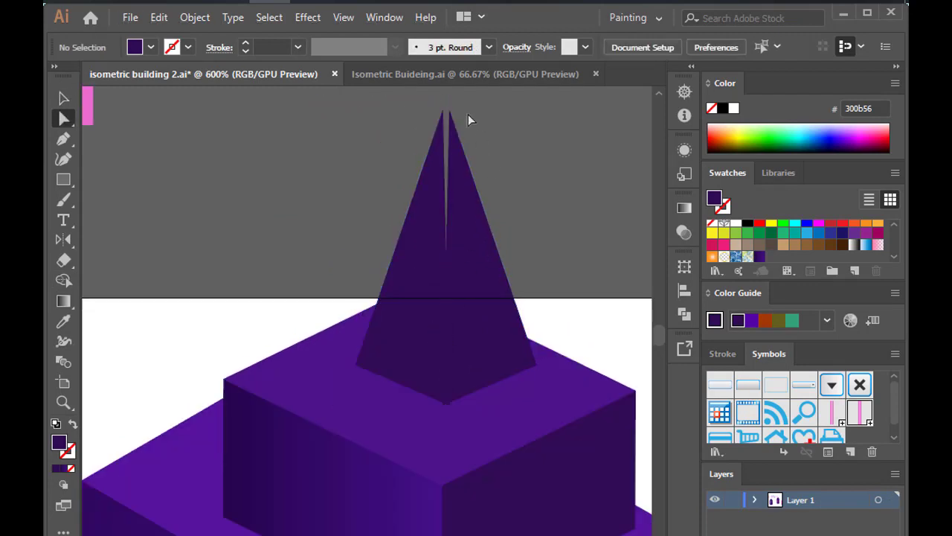
scroll(447, 108, up, 2)
drag(444, 116, 435, 119)
scroll(489, 128, down, 2)
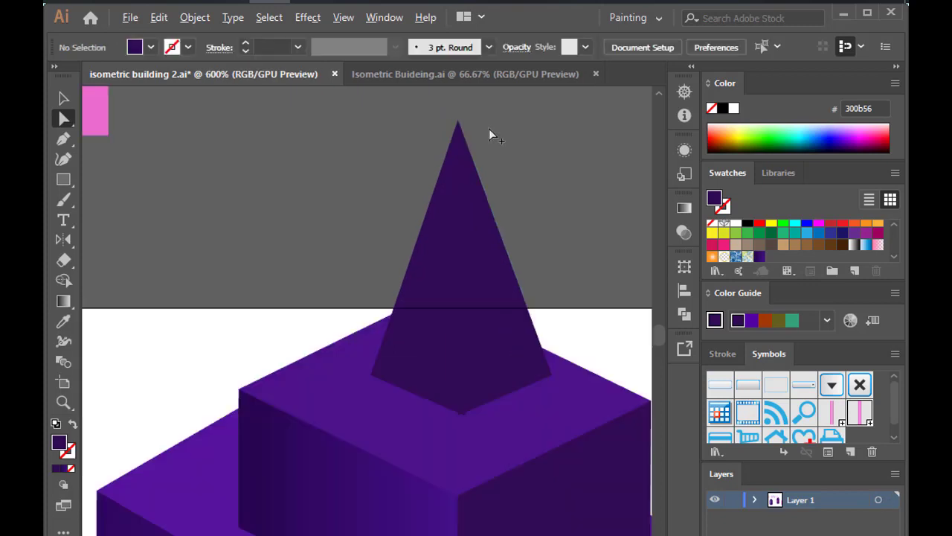
scroll(489, 129, down, 6)
Reposition and resize the spire to fit the top cube
key(v)
scroll(511, 202, up, 4)
scroll(510, 203, up, 1)
click(504, 213)
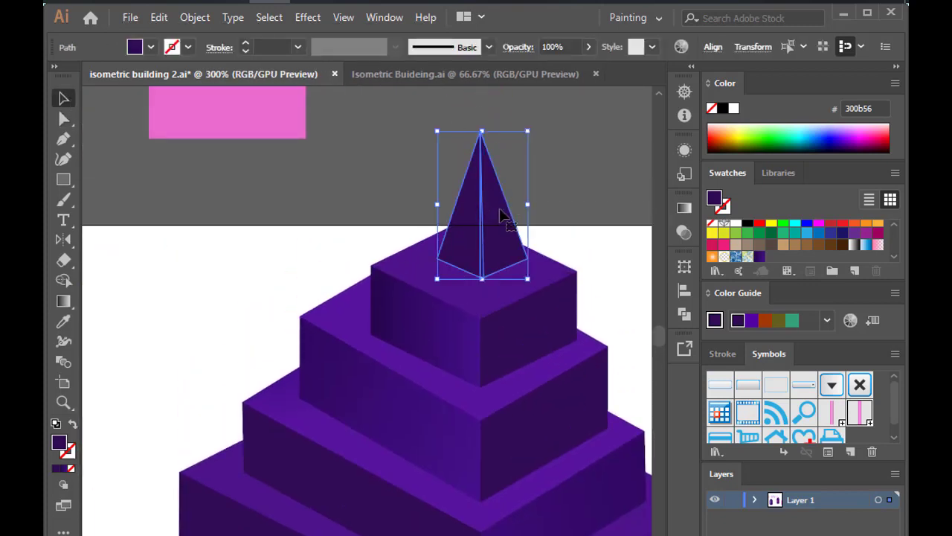
drag(504, 213, 504, 220)
drag(432, 128, 429, 120)
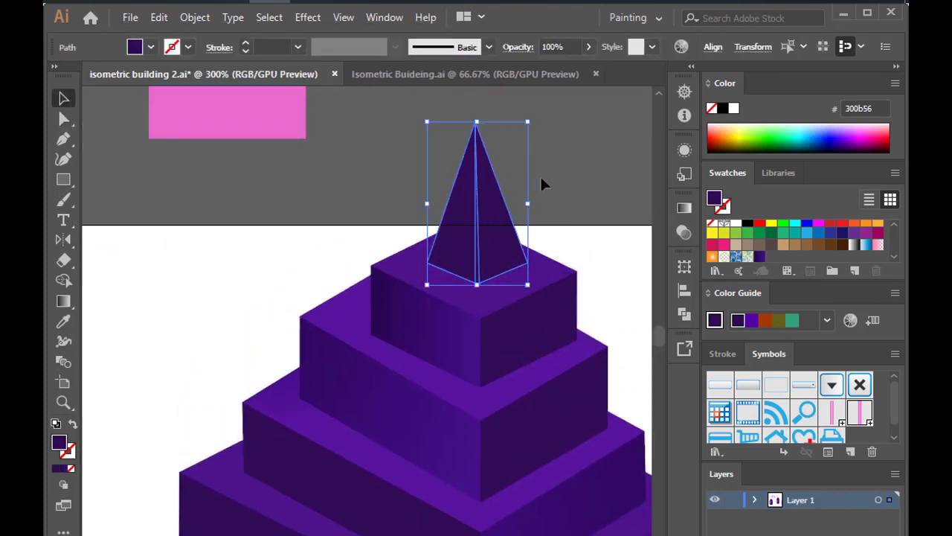
Fill the spire faces with sampled purples, shading one face darker 45108a
click(496, 213)
shift+click(539, 335)
key(i)
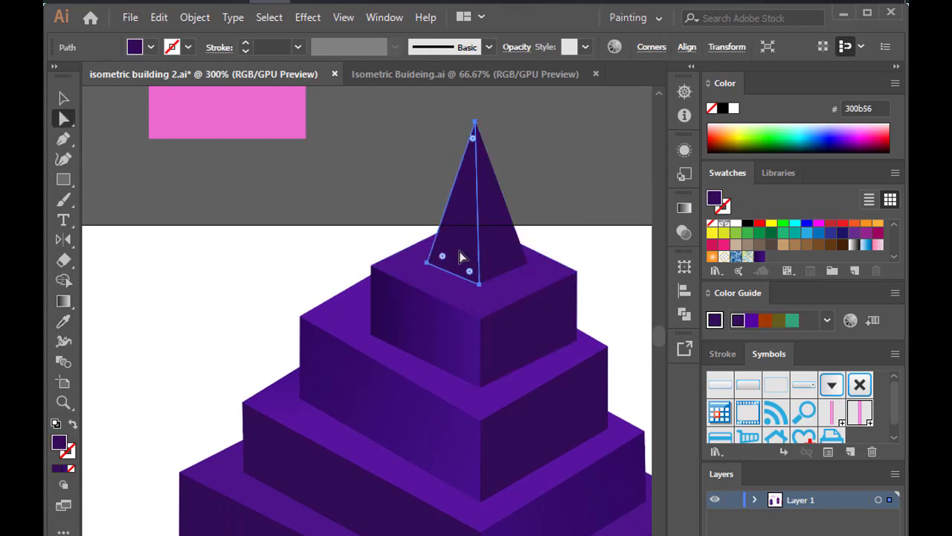
click(452, 325)
key(g)
drag(488, 296, 438, 172)
Select the pink sample square, then inspect individual spire and upper-tier faces
key(v)
click(227, 111)
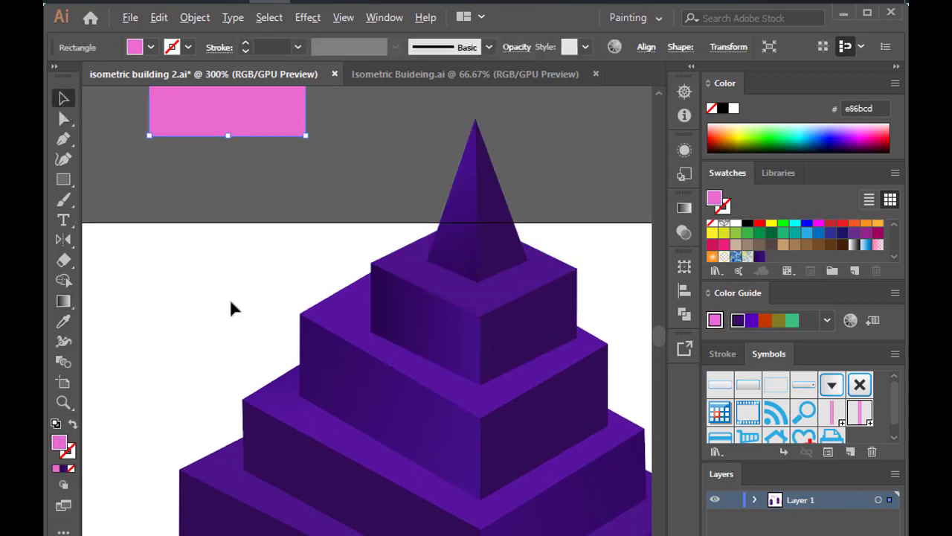
scroll(229, 298, down, 4)
scroll(436, 291, down, 1)
scroll(506, 336, up, 1)
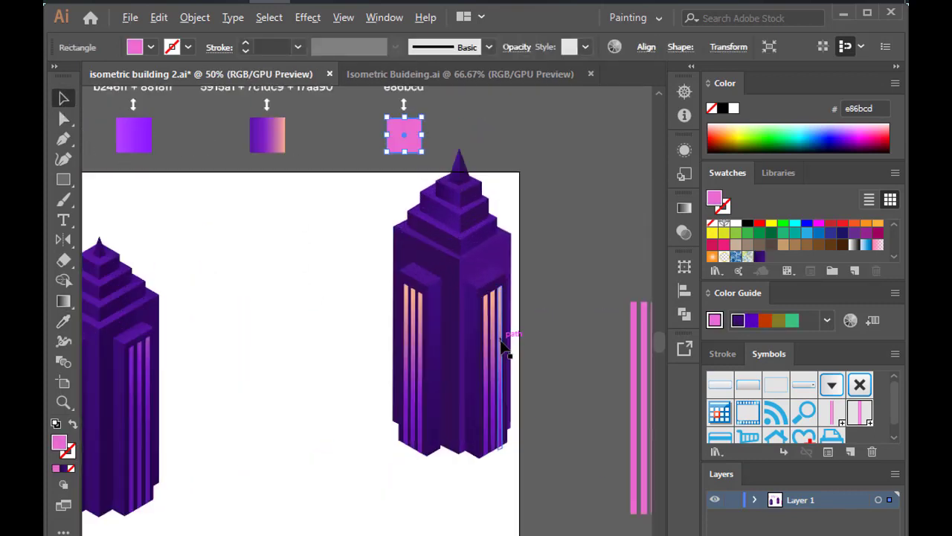
scroll(506, 335, up, 1)
scroll(498, 338, up, 1)
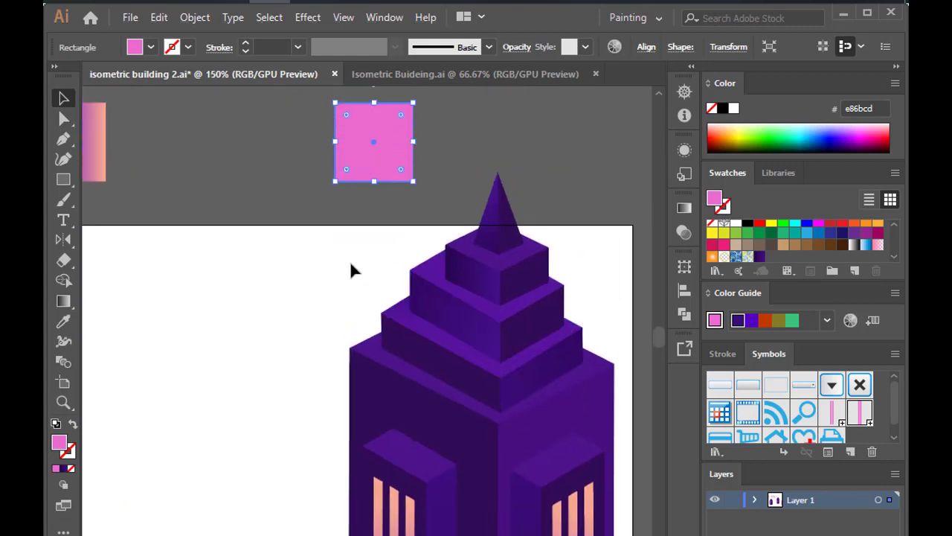
scroll(484, 245, up, 5)
key(a)
scroll(494, 273, up, 3)
click(500, 223)
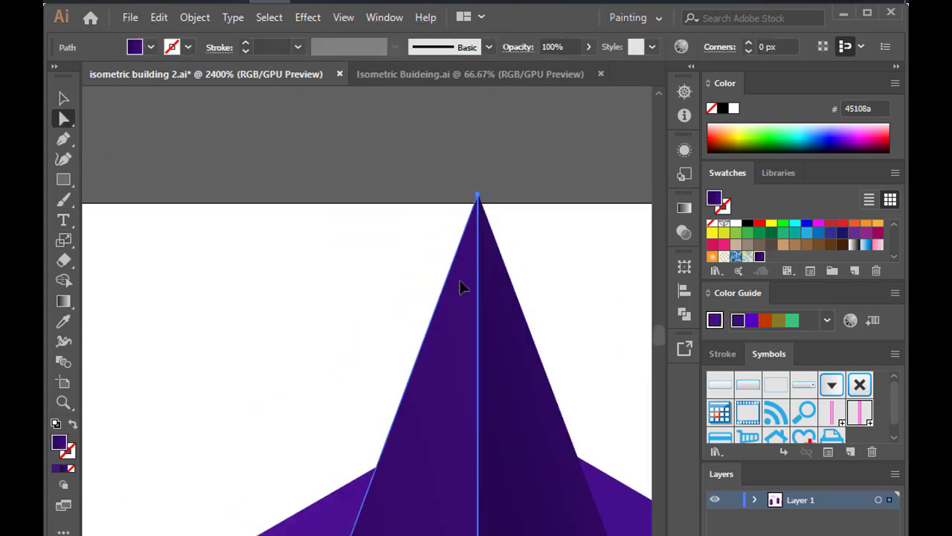
scroll(463, 288, down, 3)
scroll(462, 345, down, 1)
click(461, 345)
scroll(446, 454, down, 3)
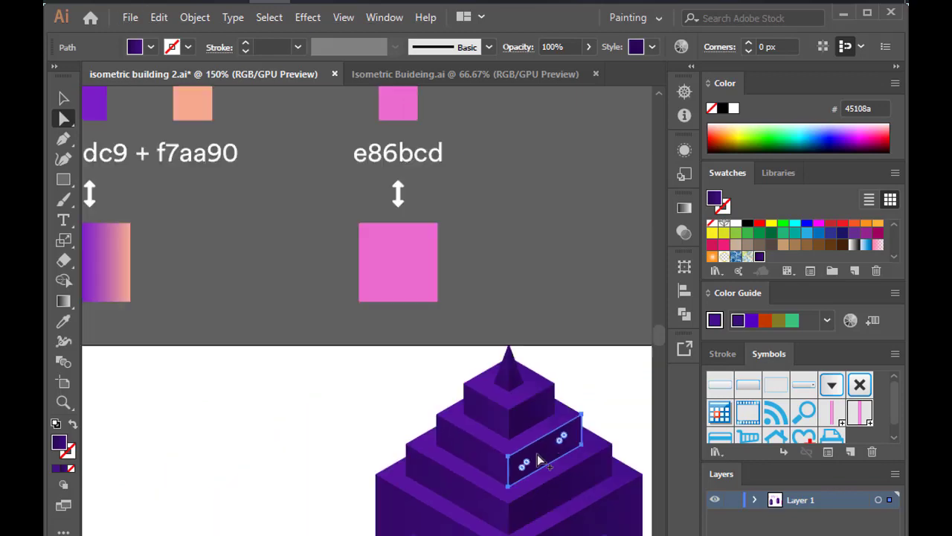
scroll(537, 454, down, 1)
Clear the selection and pan around to review the finished tower
key(v)
click(263, 229)
scroll(304, 299, left, 2)
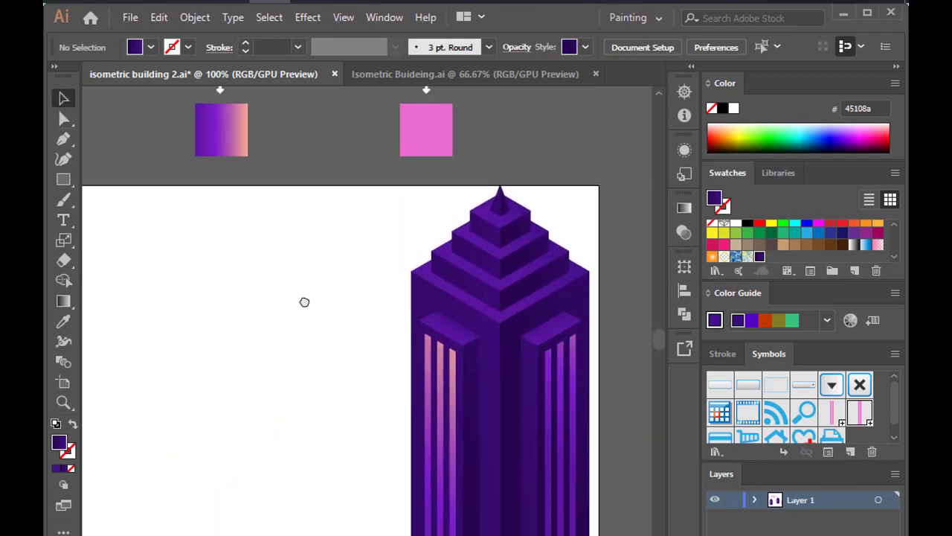
scroll(511, 334, down, 2)
scroll(415, 174, down, 3)
scroll(432, 175, up, 3)
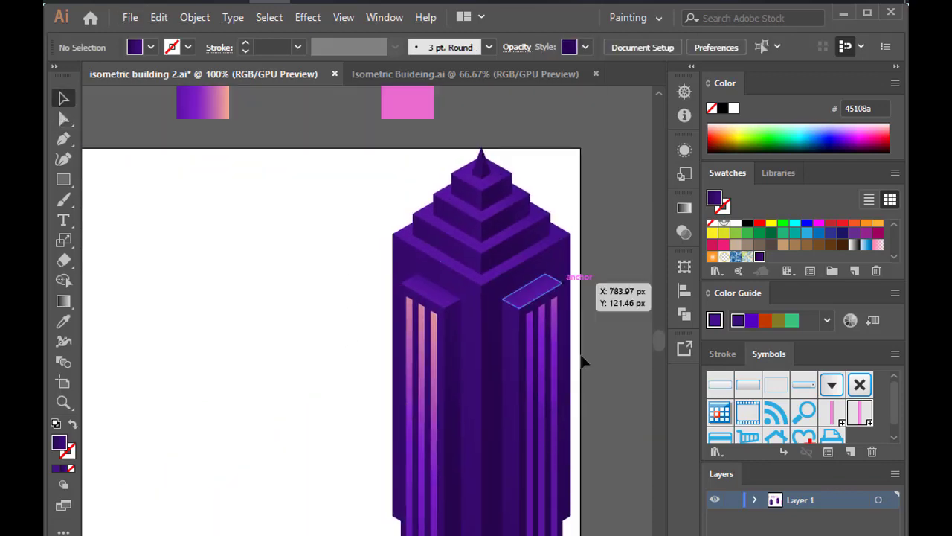
scroll(174, 346, down, 2)
click(223, 386)
key(ctrl+shift+a)
scroll(229, 305, up, 1)
Draw a flat purple rectangle to the right of the left building
key(m)
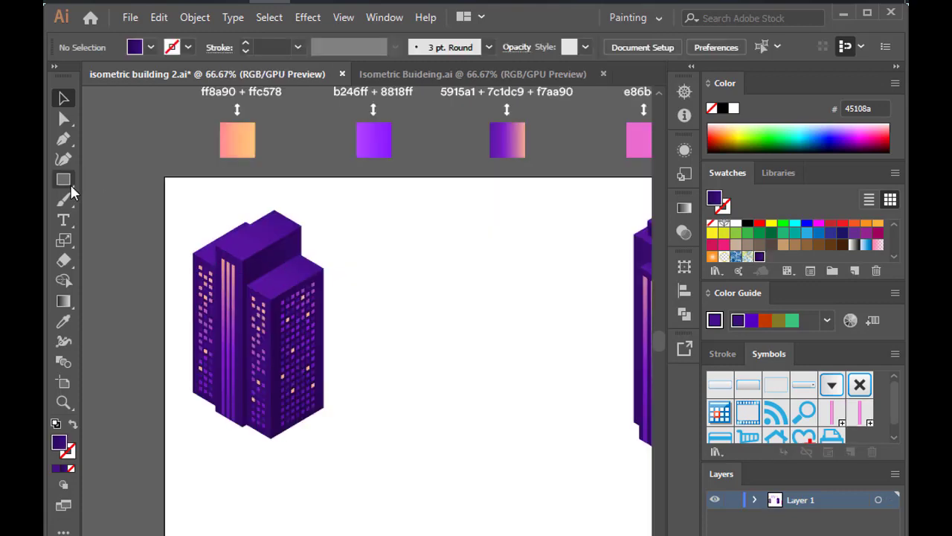
drag(446, 293, 537, 329)
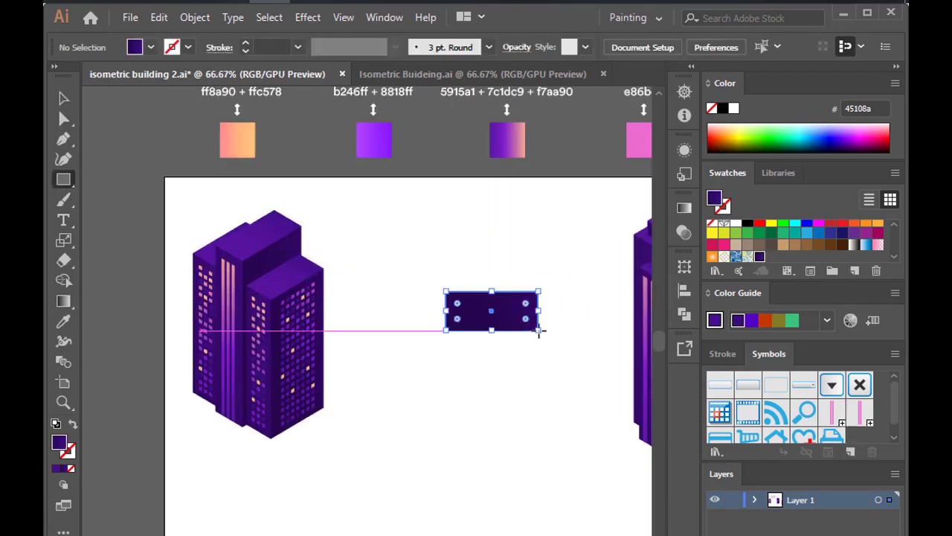
scroll(540, 333, up, 2)
click(456, 110)
key(v)
Apply 3D Extrude & Bevel with preview on, Isometric Right, 260 pt depth and Plastic Shading
click(308, 17)
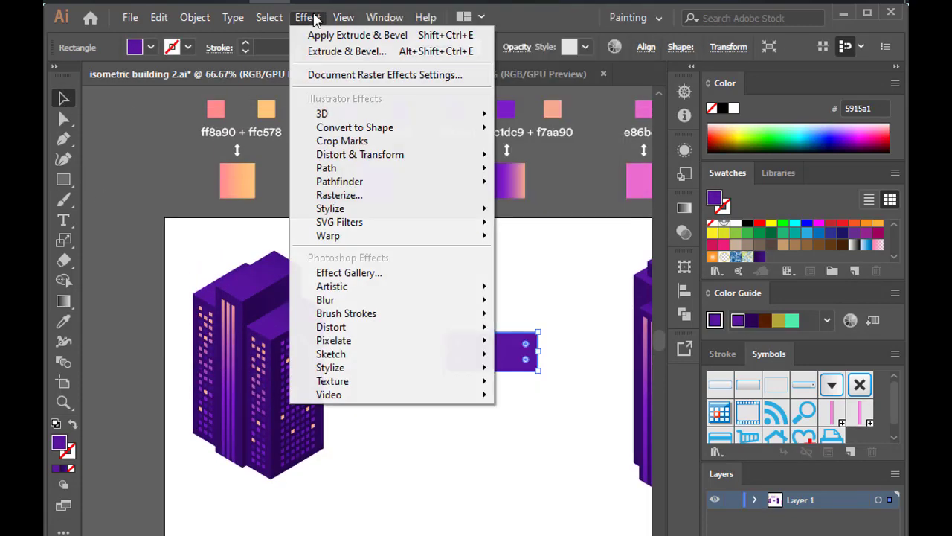
click(582, 118)
click(589, 404)
click(662, 95)
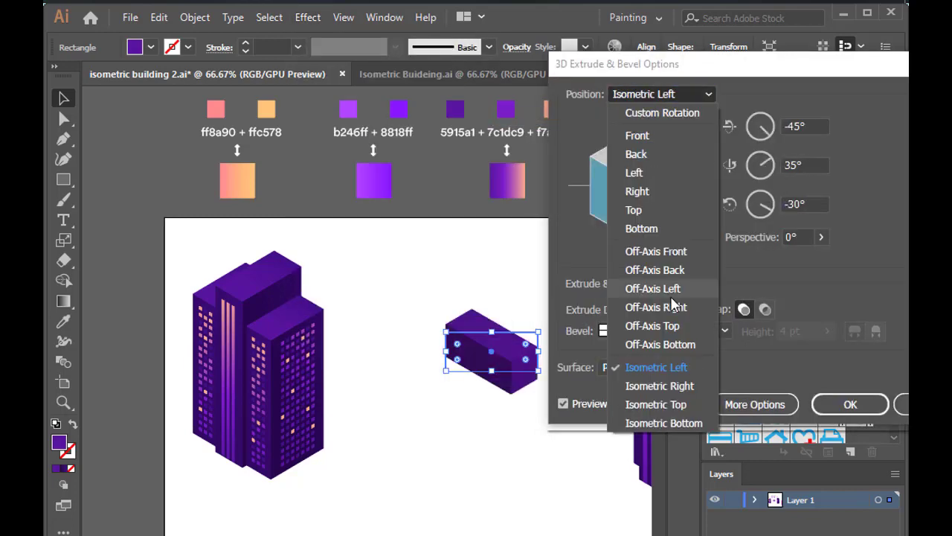
click(638, 402)
click(647, 309)
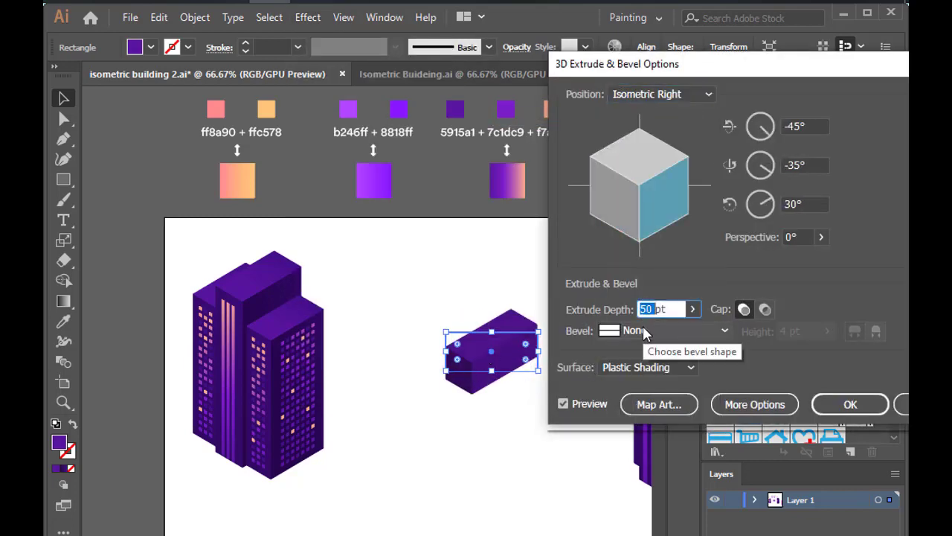
text(260)
click(644, 368)
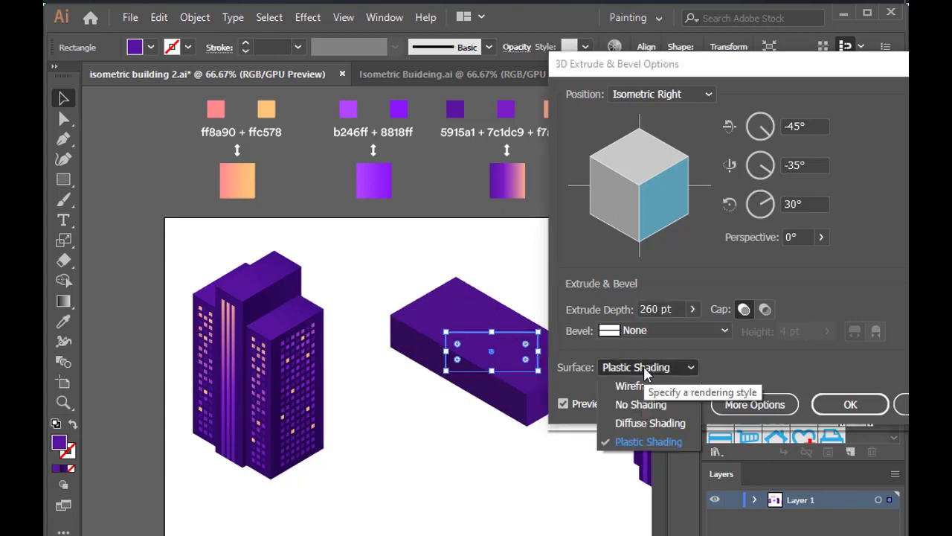
click(644, 367)
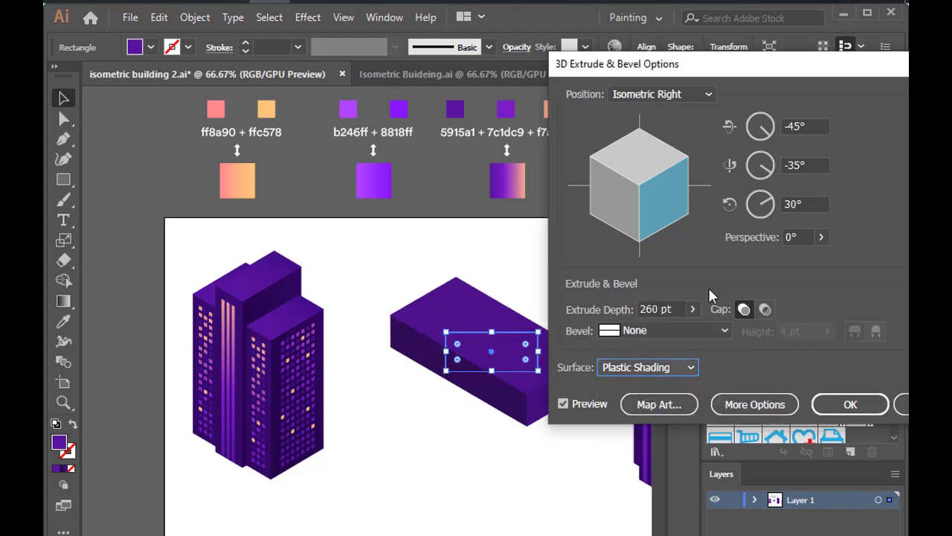
Try a 50 pt depth, then settle on Isometric Top at 260 pt depth with preview on
double_click(657, 309)
text(50)
click(587, 403)
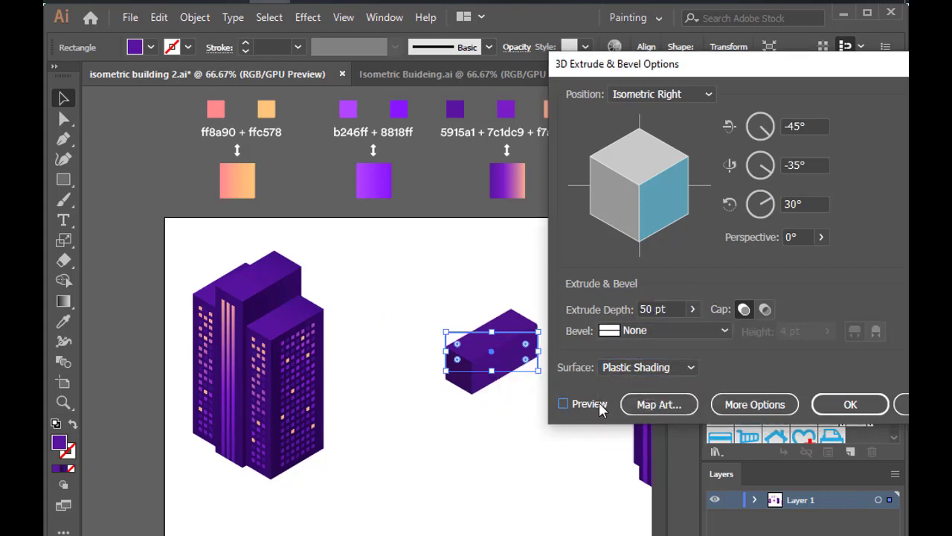
click(647, 94)
click(655, 399)
click(683, 308)
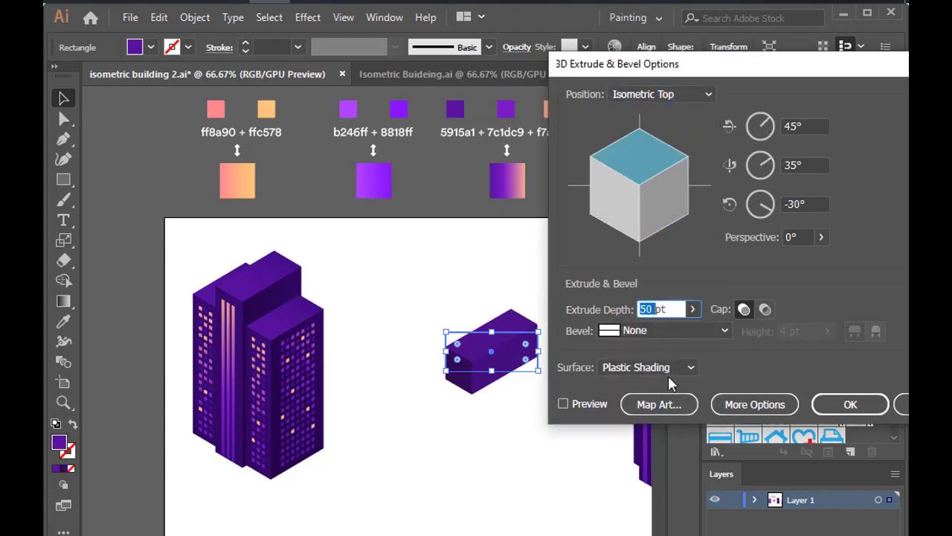
text(260)
click(591, 404)
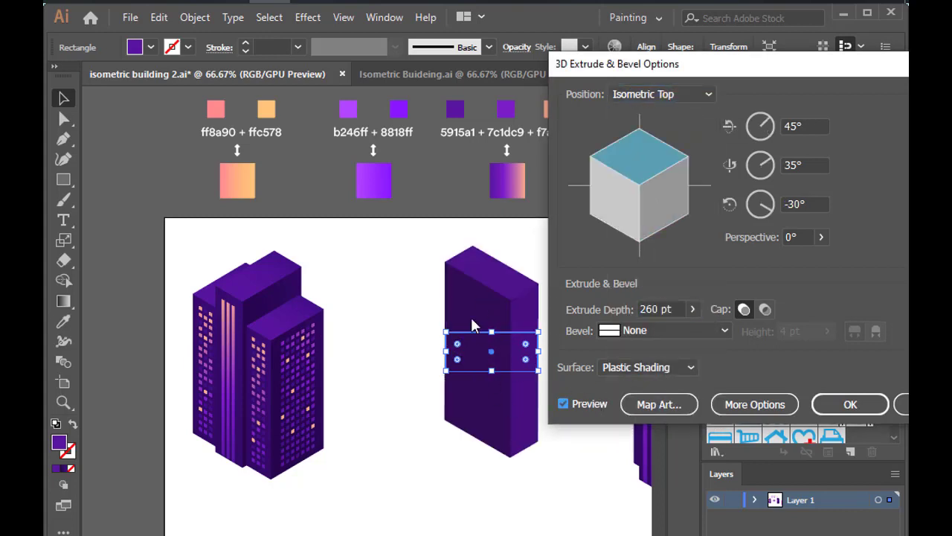
Confirm the middle tower's 3D extrusion and draw a 10 px square below the towers
click(850, 404)
click(344, 402)
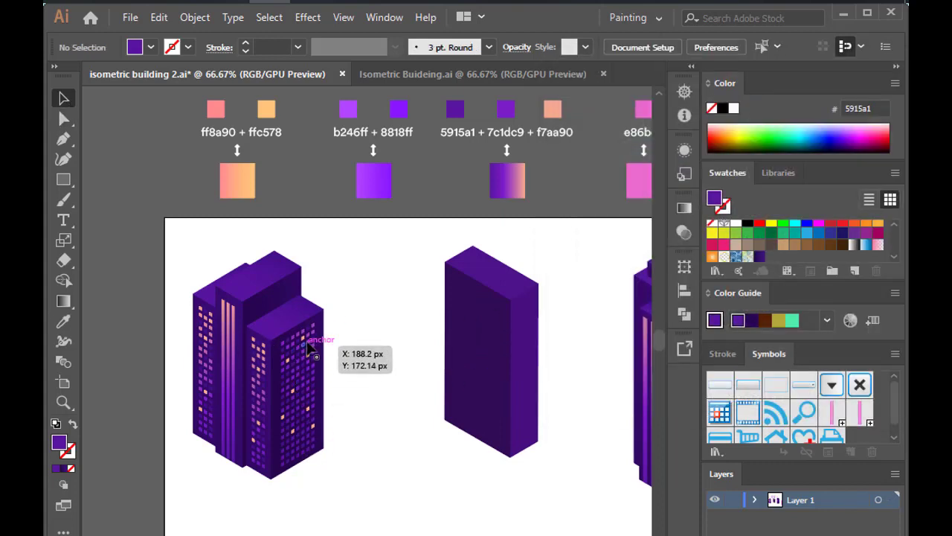
key(m)
key(ctrl+plus)
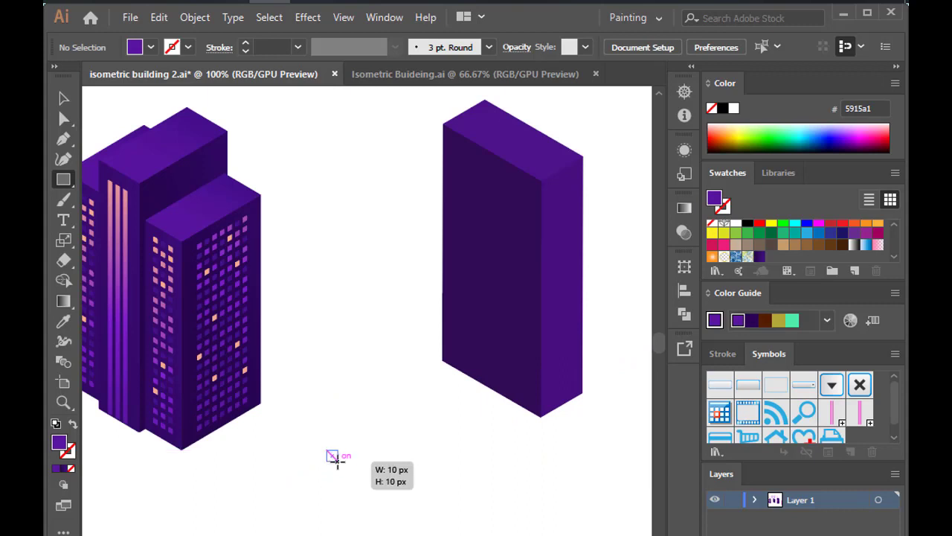
drag(336, 460, 337, 461)
scroll(315, 530, up, 2)
Duplicate the square into a row of nine, then copy the row downward into a window grid
drag(347, 383, 384, 388)
key(ctrl+d)
key(ctrl+d)
key(ctrl+d)
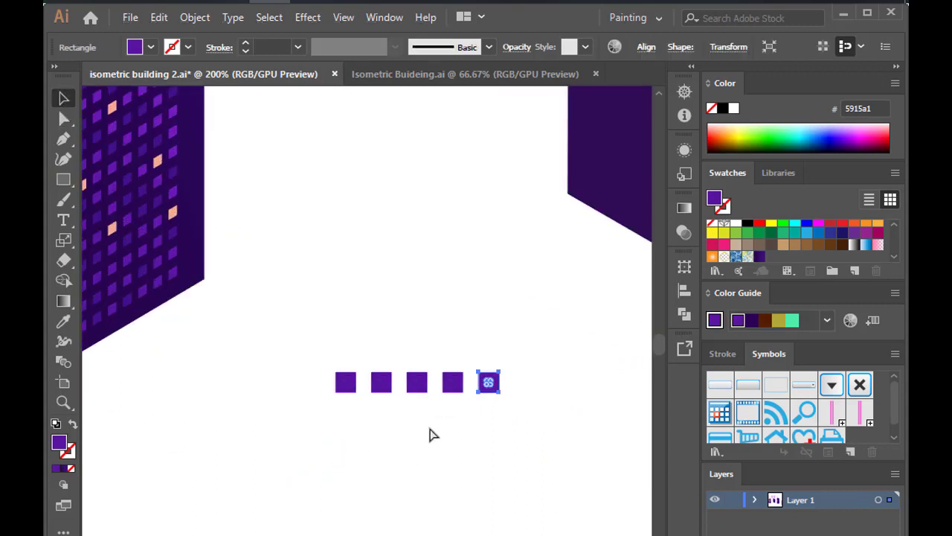
scroll(431, 425, down, 1)
key(ctrl+d)
drag(323, 357, 596, 409)
scroll(540, 421, up, 2)
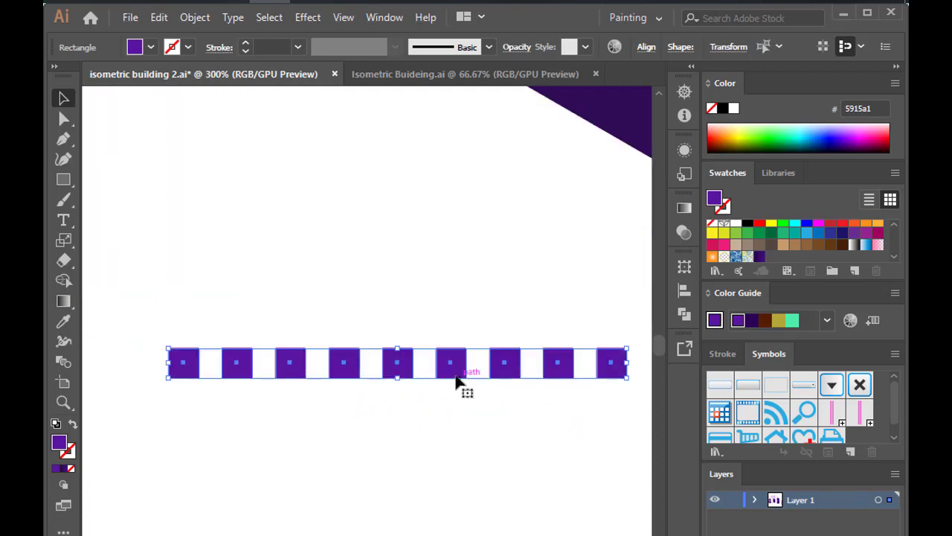
drag(457, 372, 457, 415)
drag(456, 419, 457, 420)
key(ctrl+minus)
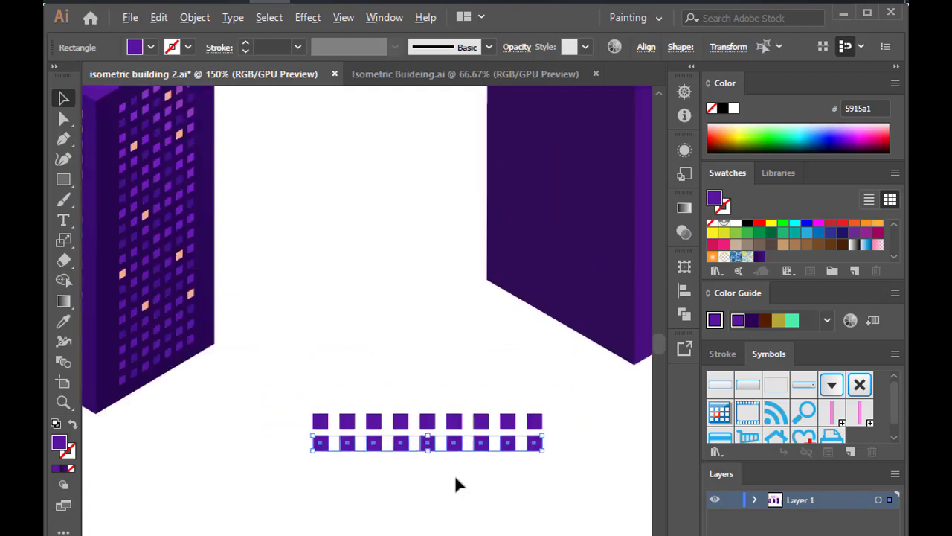
scroll(455, 484, down, 2)
key(ctrl+d)
key(ctrl+d)
key(ctrl+d)
key(ctrl+d)
key(ctrl+d)
key(ctrl+d)
key(ctrl+d)
scroll(457, 482, down, 3)
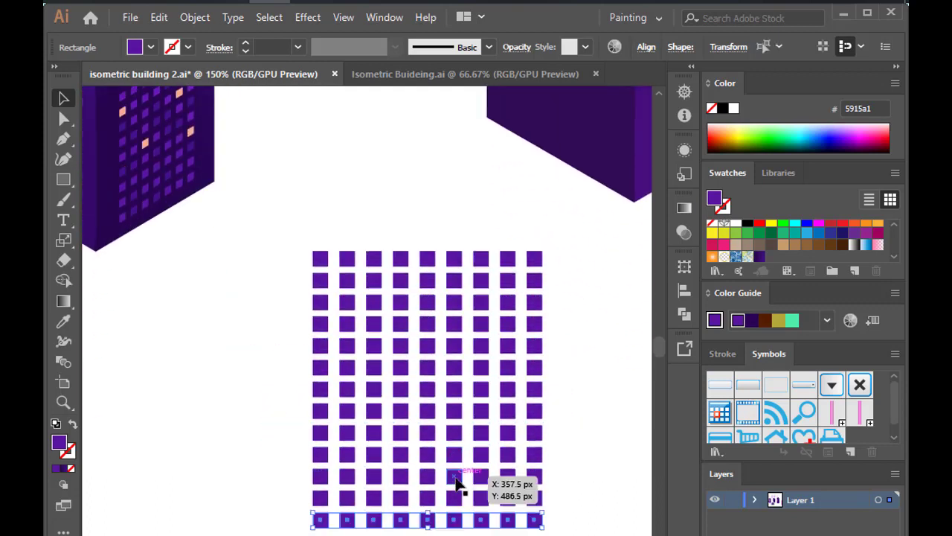
scroll(457, 484, down, 2)
key(ctrl+d)
Delete the two extra rightmost columns from the window grid
click(273, 393)
key(ctrl+minus)
key(ctrl+minus)
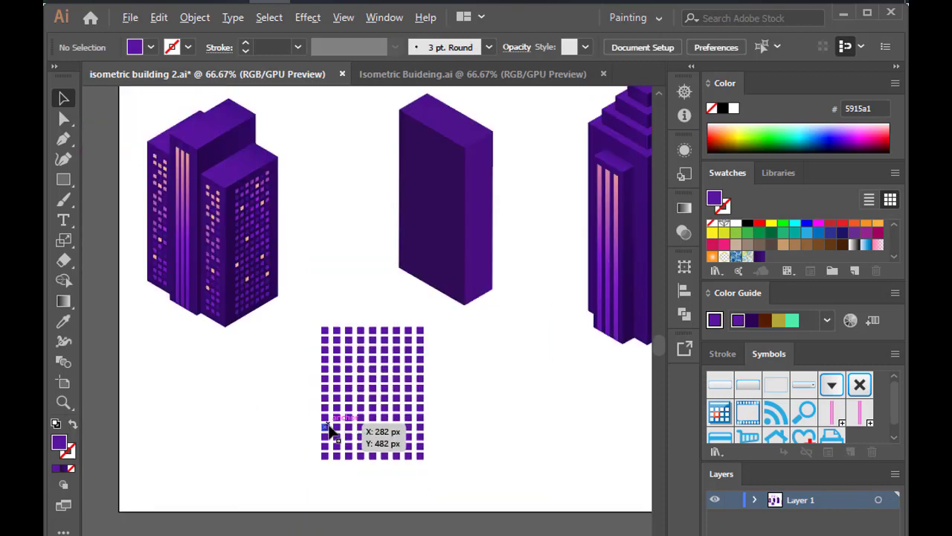
drag(406, 317, 468, 494)
key(Delete)
Save the whole window grid as a new symbol named 'windows'
drag(298, 314, 418, 506)
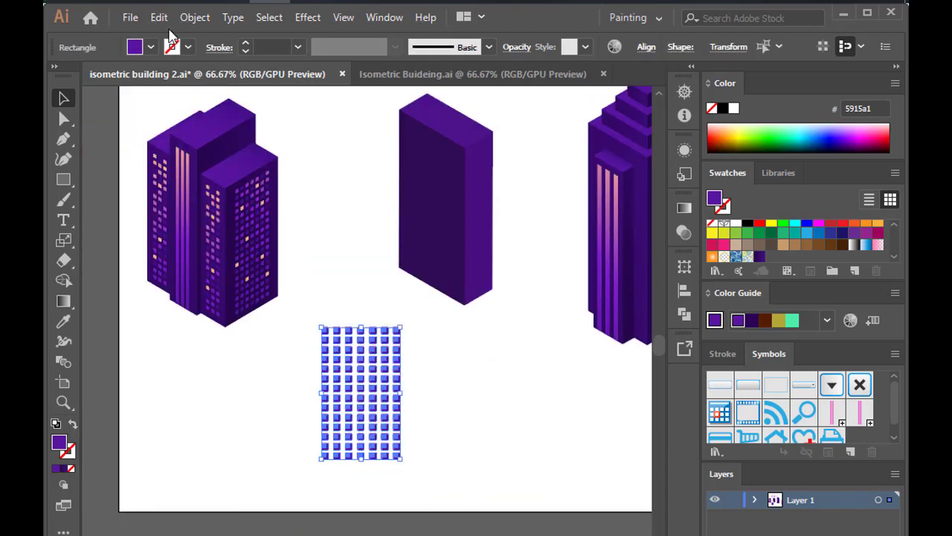
drag(879, 427, 885, 379)
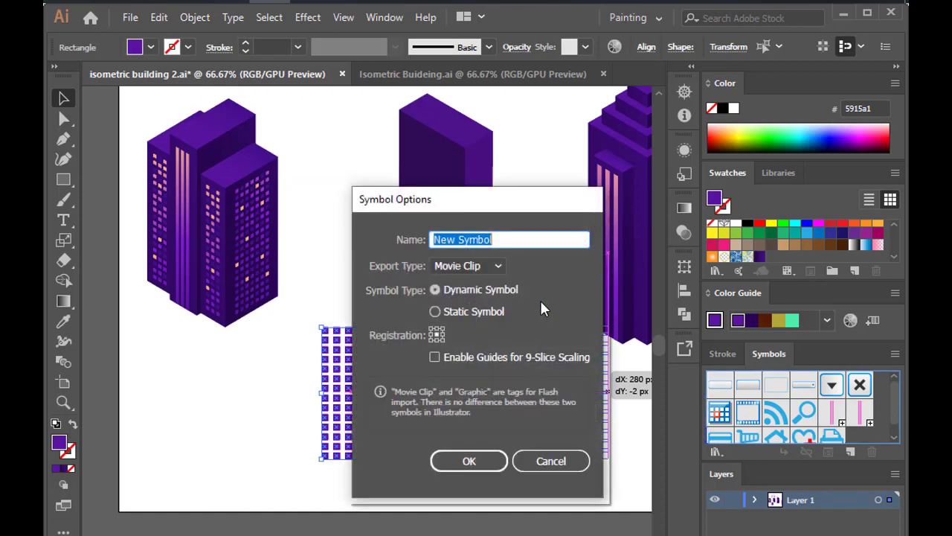
text(windows)
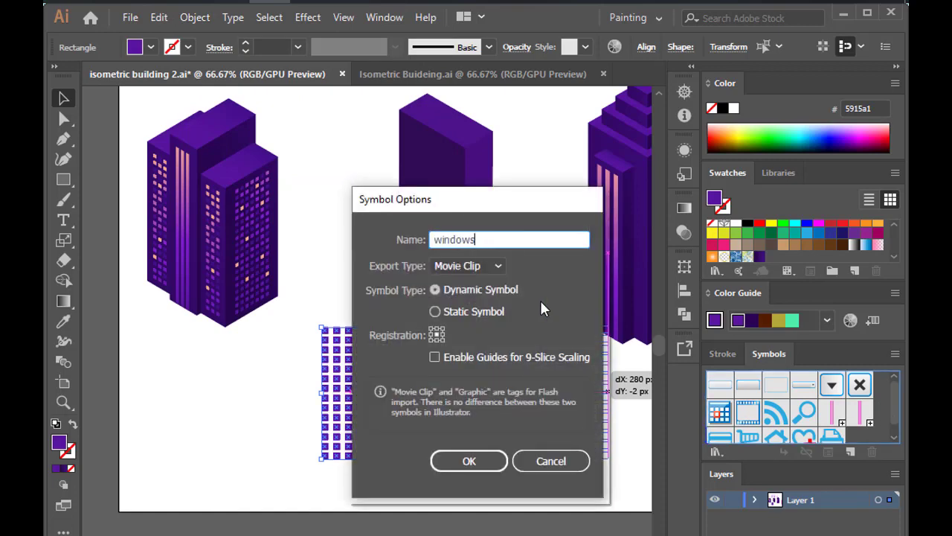
key(Return)
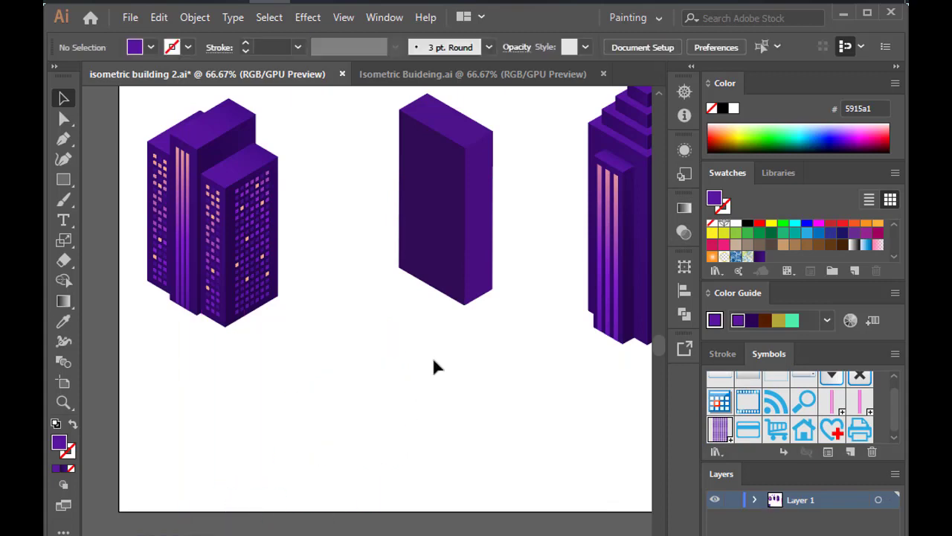
Map the windows symbol onto surface 4, the tower's front face, resized to fit
click(684, 207)
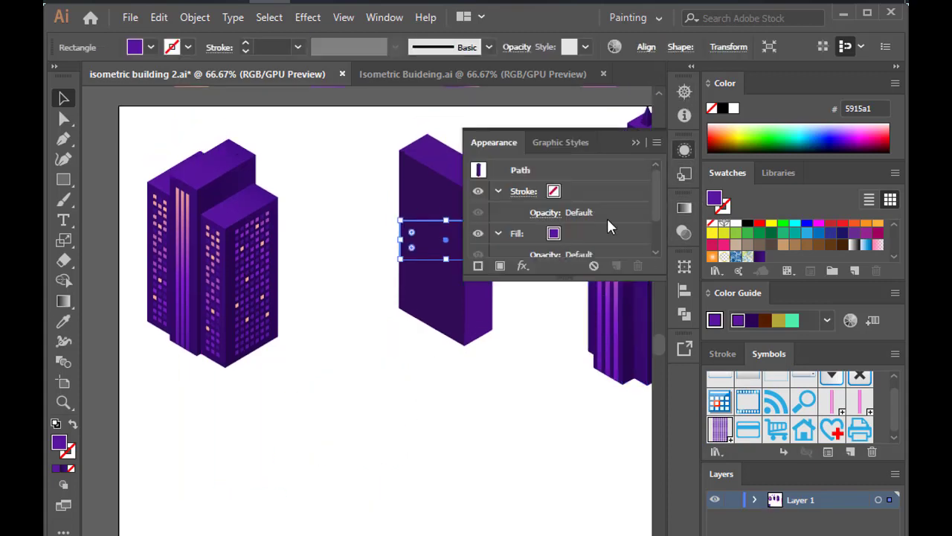
scroll(608, 223, down, 2)
click(530, 225)
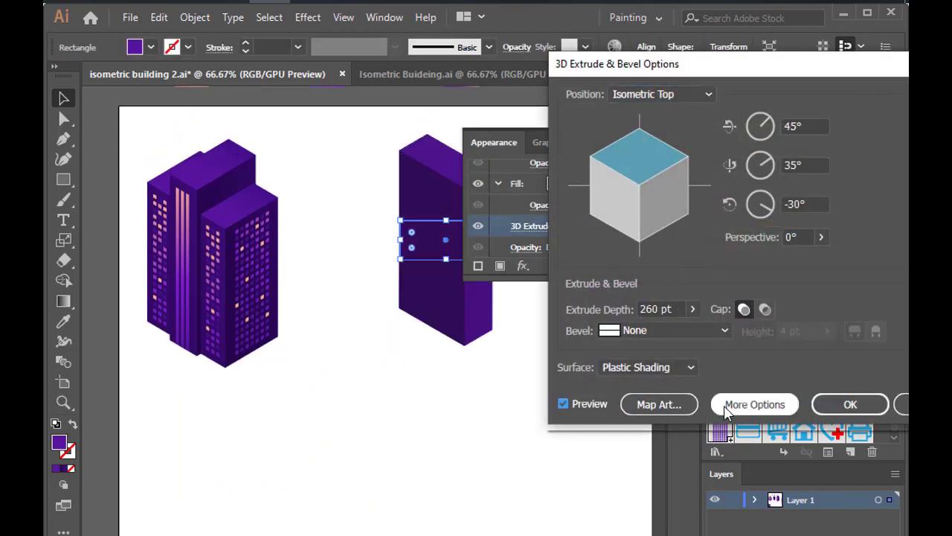
click(659, 404)
click(814, 95)
click(814, 95)
click(814, 94)
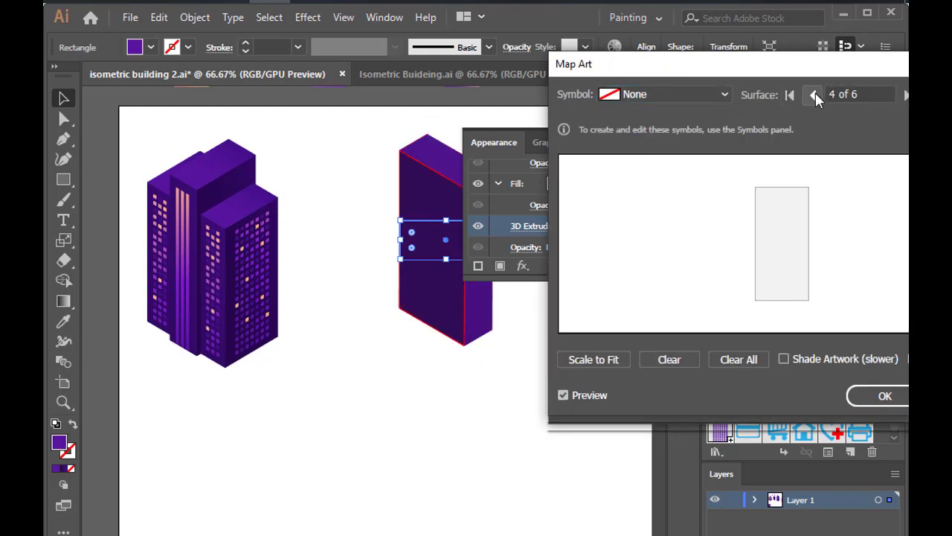
click(719, 95)
click(669, 354)
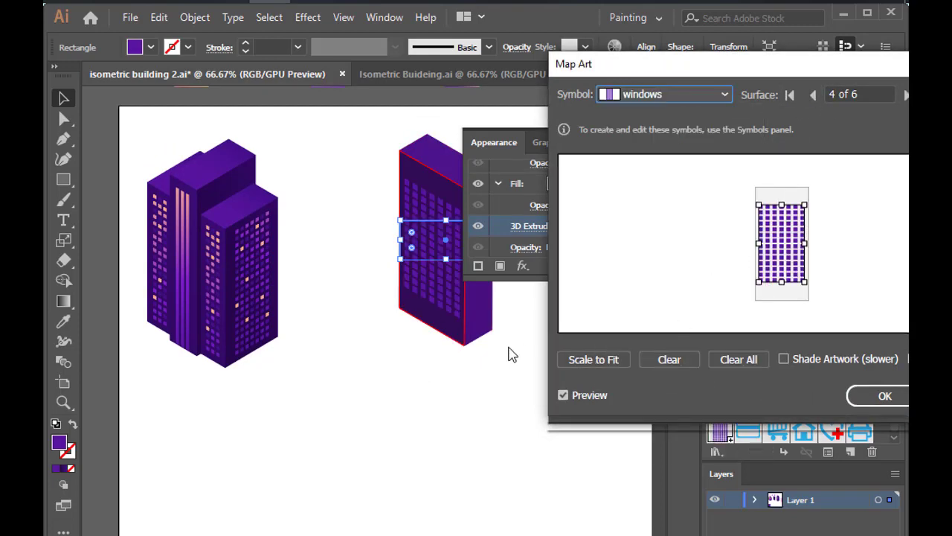
drag(781, 205, 781, 195)
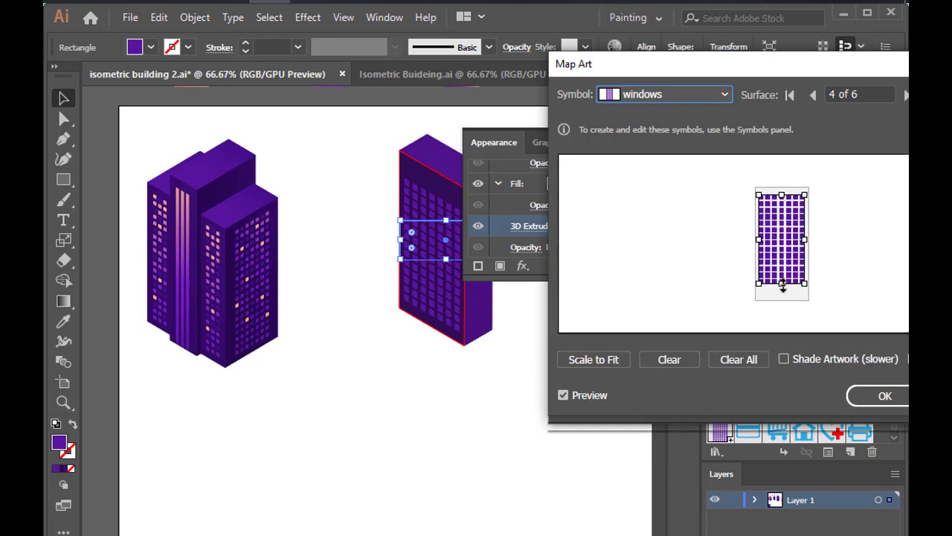
drag(781, 281, 783, 295)
mouse_move(758, 246)
mouse_down()
mouse_move(801, 244)
mouse_move(762, 245)
mouse_up()
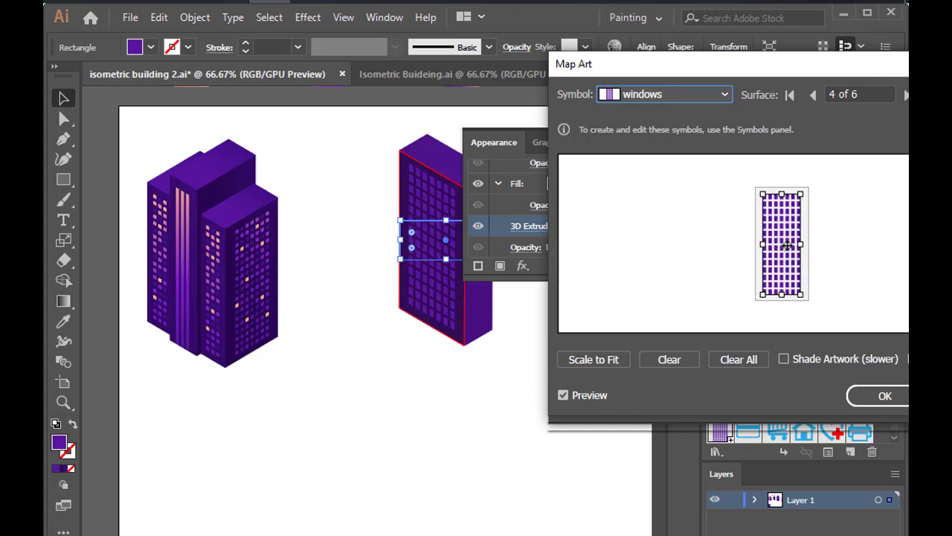
click(878, 396)
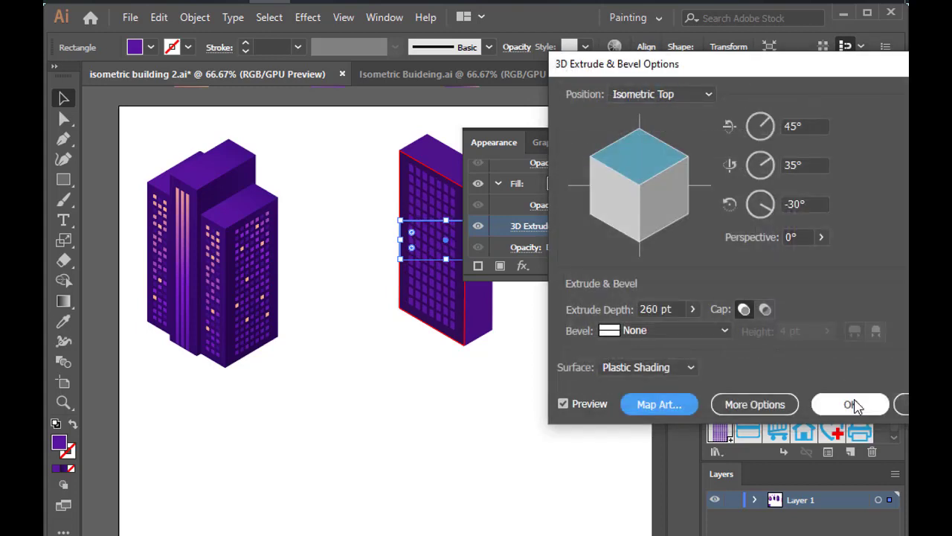
Map the windows symbol onto surface 3, the side face, sized to fit, and apply the 3D settings
click(685, 404)
click(813, 94)
click(666, 94)
click(667, 357)
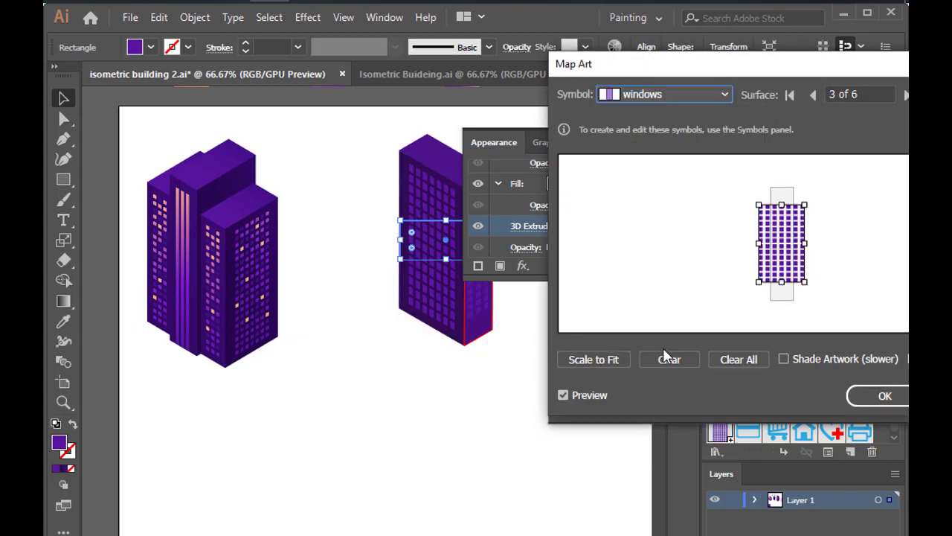
drag(807, 245, 767, 241)
drag(781, 199, 781, 193)
mouse_move(787, 277)
mouse_down()
mouse_move(786, 285)
mouse_move(781, 260)
mouse_move(809, 239)
mouse_move(788, 247)
mouse_up()
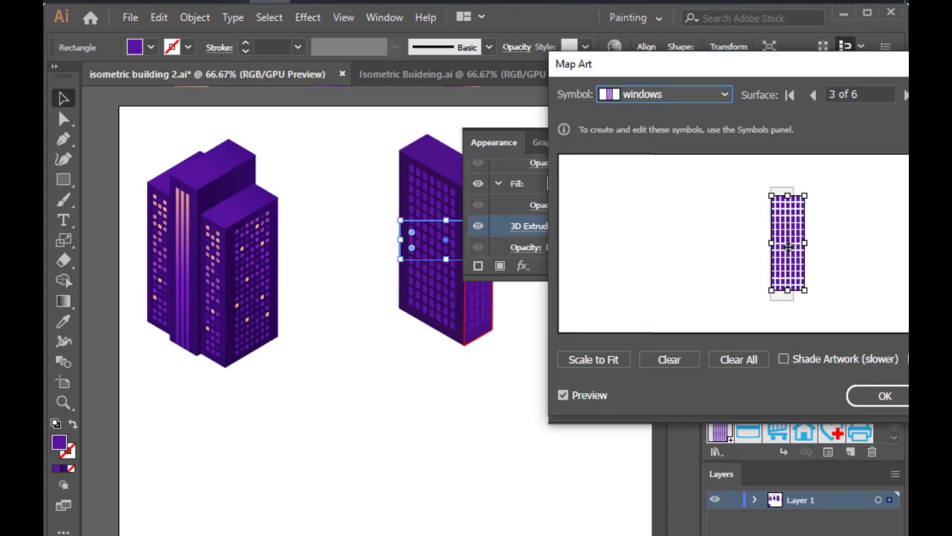
click(871, 395)
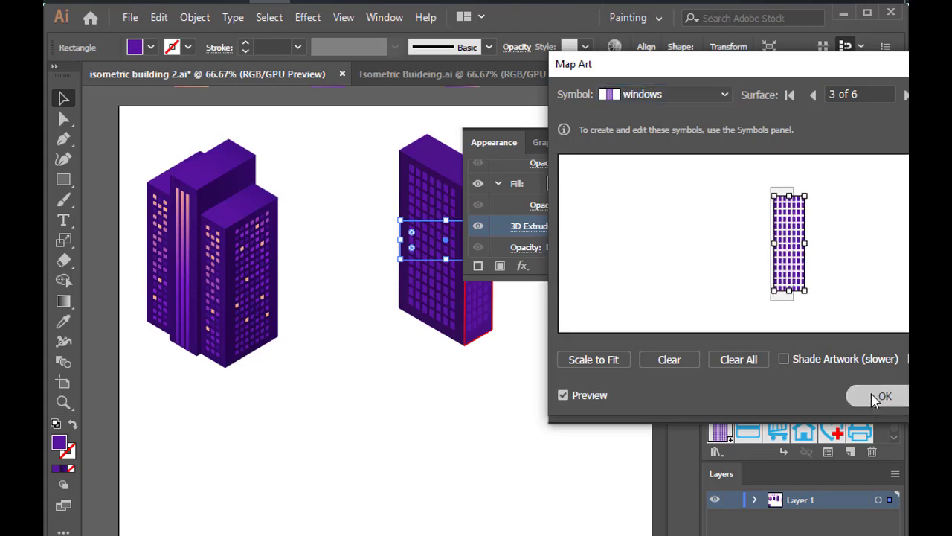
click(462, 358)
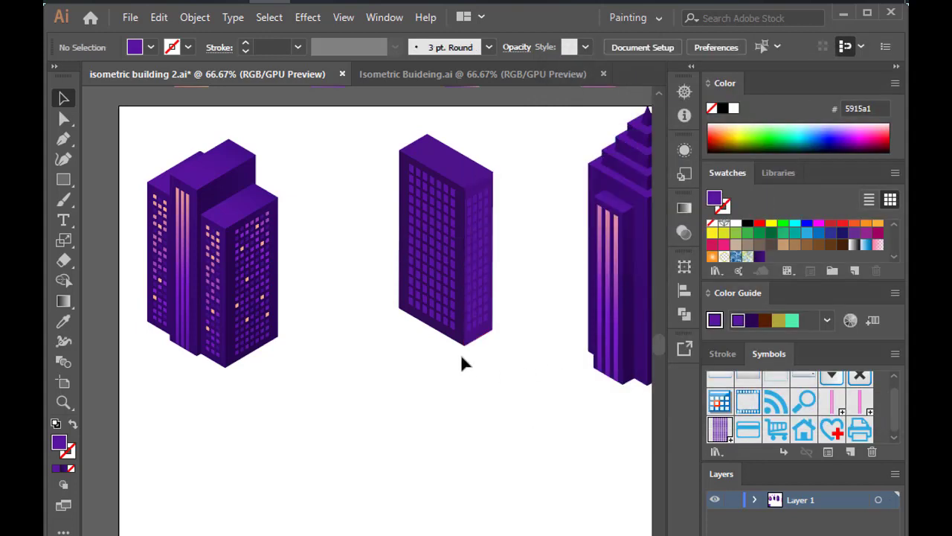
Expand the middle tower's 3D appearance and reflect the building left to right
click(399, 213)
click(195, 18)
click(315, 206)
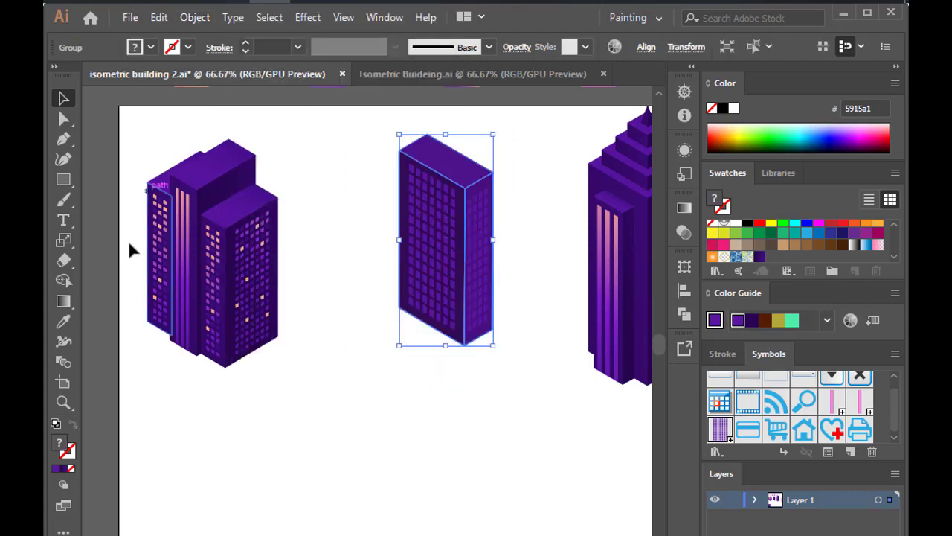
click(64, 282)
drag(64, 239, 141, 279)
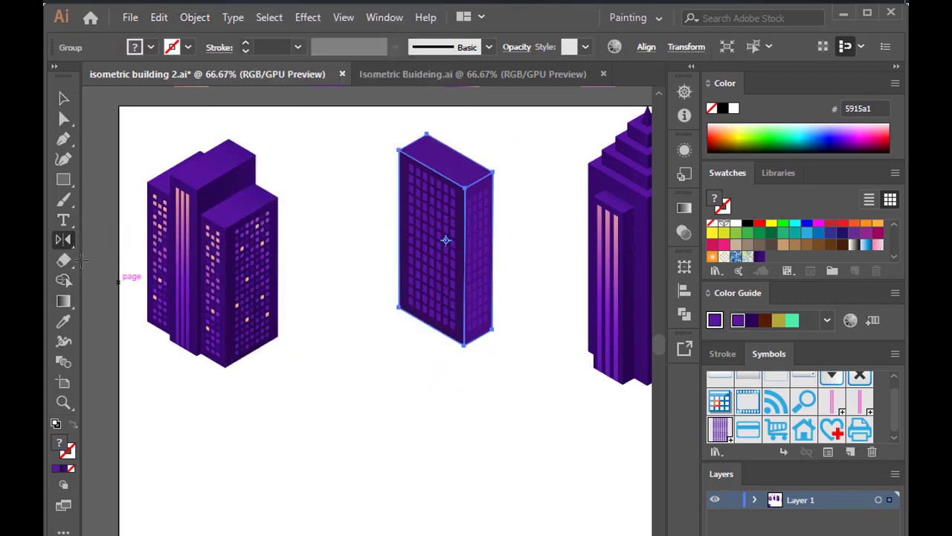
key(Return)
click(278, 374)
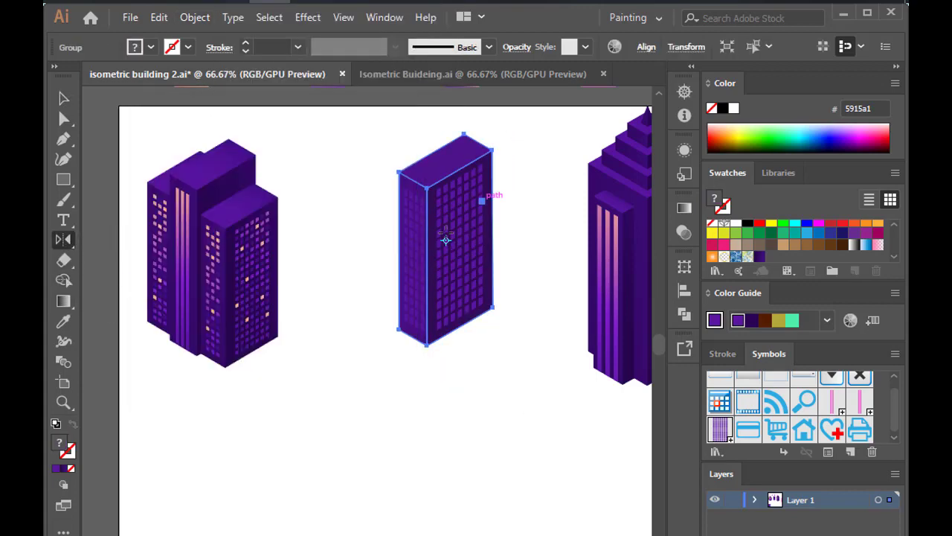
click(380, 372)
Direct-select a scattered set of windows on the tower's left face
scroll(489, 205, up, 3)
key(a)
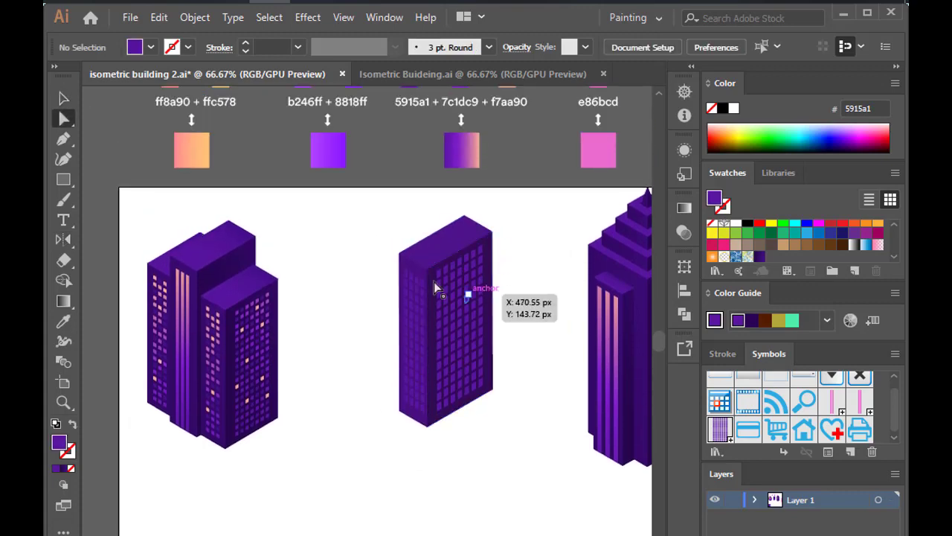
double_click(406, 295)
key(Escape)
scroll(413, 289, up, 1)
scroll(408, 275, up, 1)
click(406, 269)
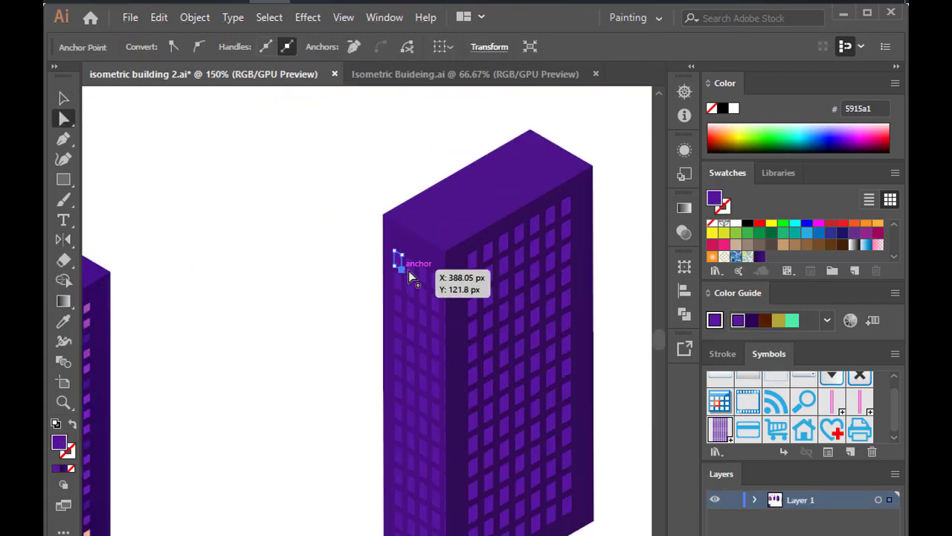
mouse_move(408, 272)
mouse_down()
mouse_move(424, 278)
mouse_move(398, 290)
mouse_up()
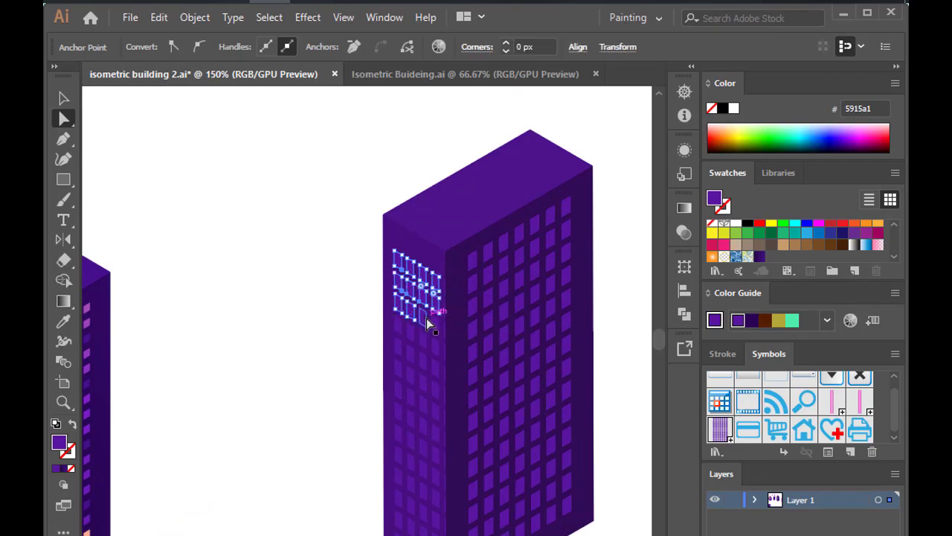
scroll(419, 373, up, 2)
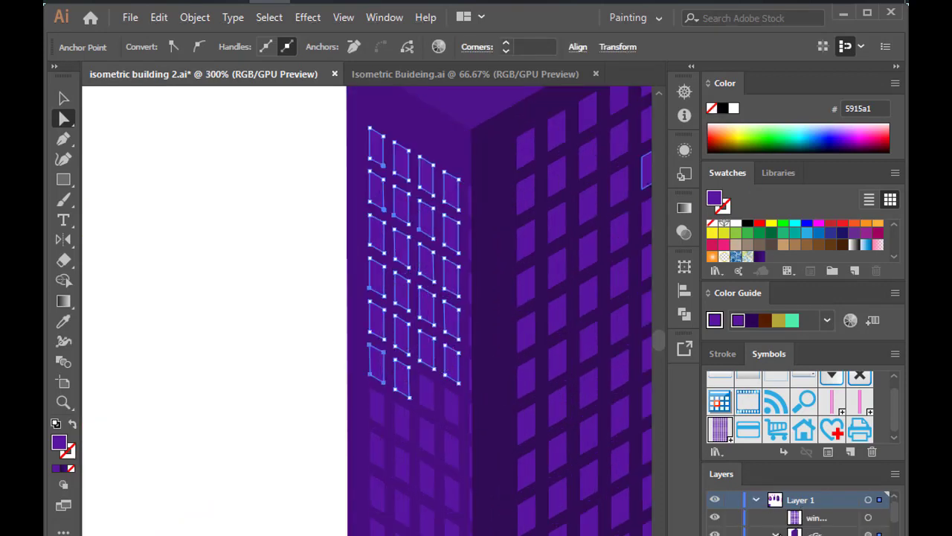
drag(424, 415, 450, 458)
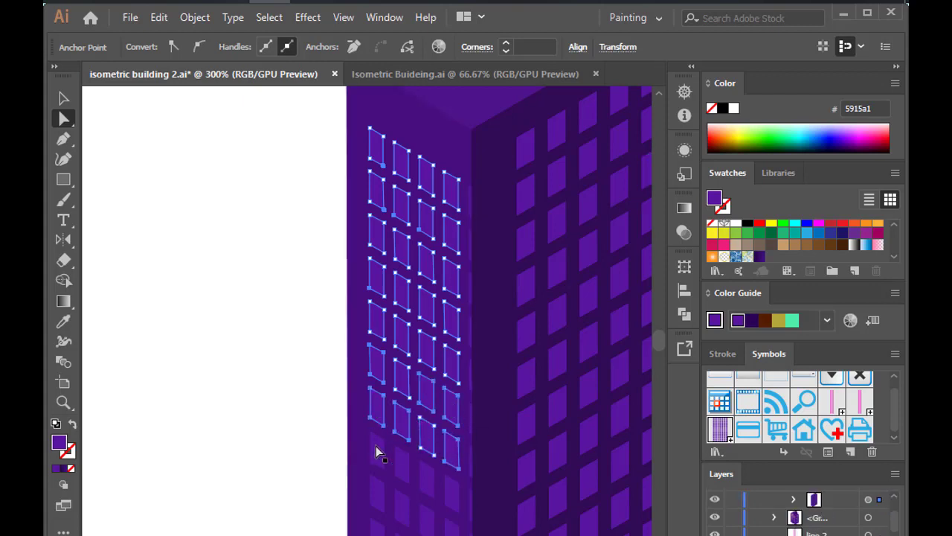
scroll(462, 508, down, 5)
drag(409, 315, 404, 319)
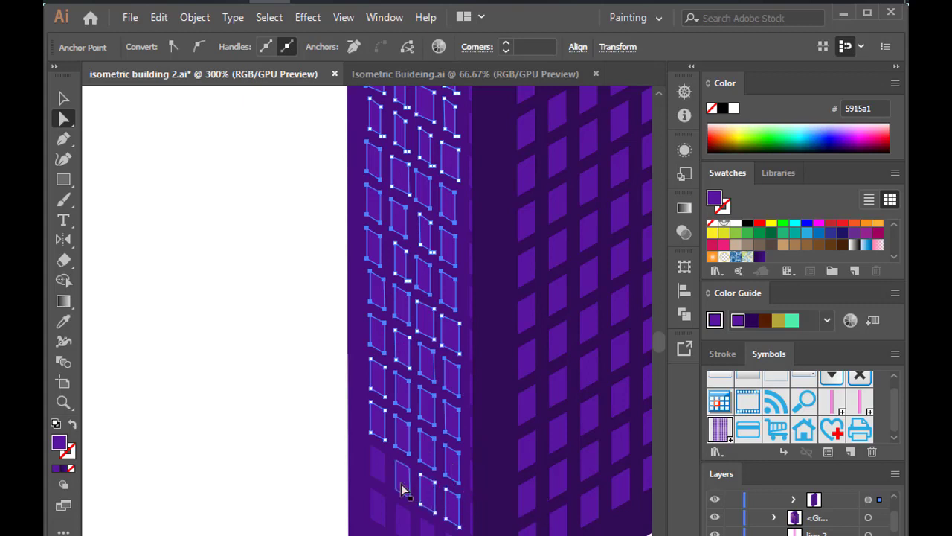
alt+scroll(476, 524, down, 3)
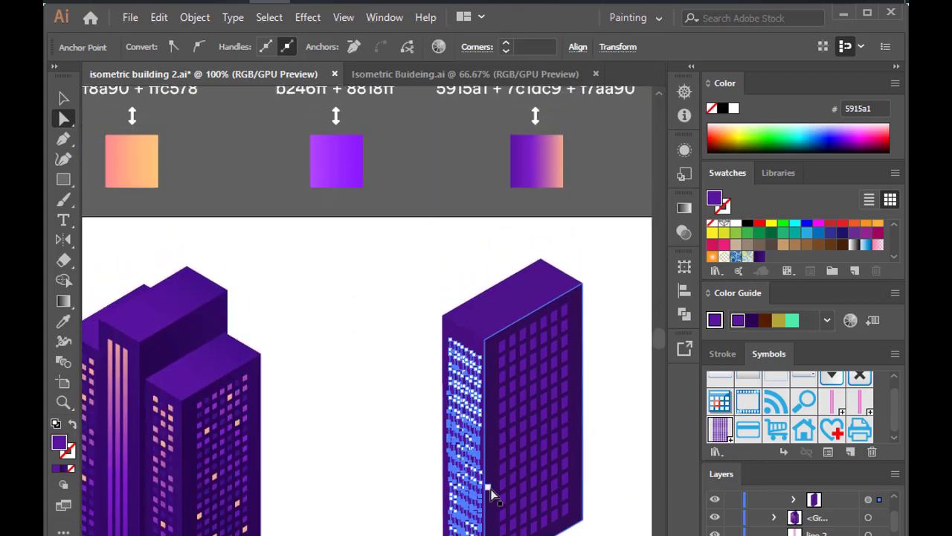
scroll(495, 476, up, 3)
scroll(519, 365, down, 2)
Fill the selected windows with the peach-orange gradient running vertically
key(i)
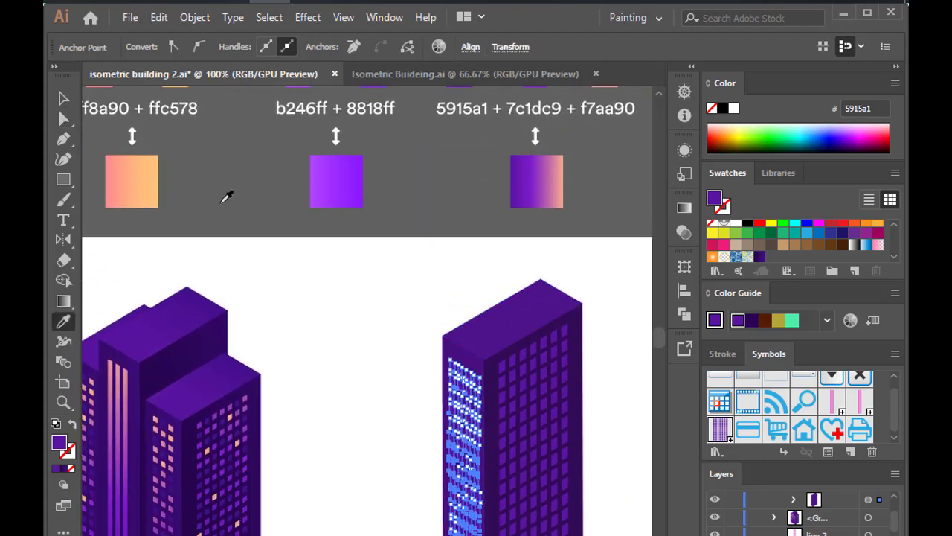
click(149, 186)
key(g)
drag(467, 361, 462, 533)
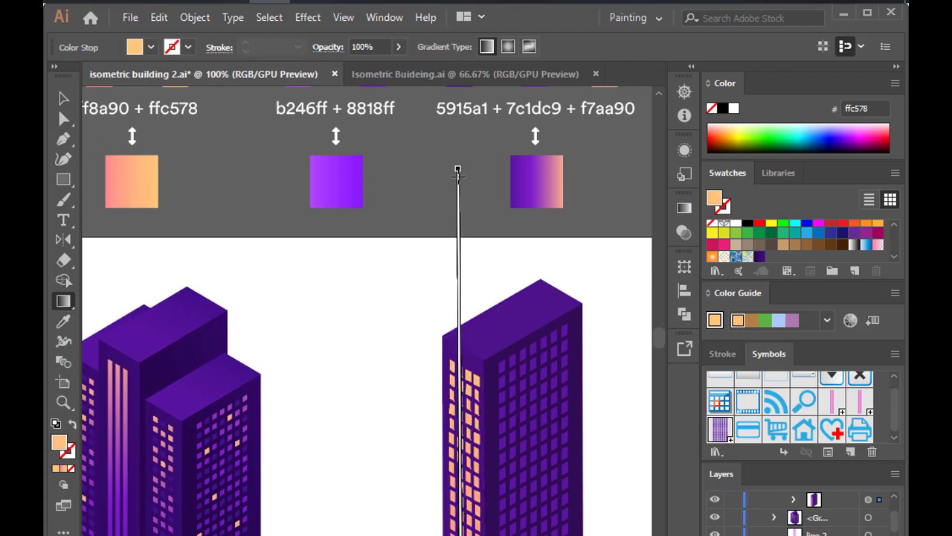
key(ctrl+shift+a)
Revert some selected windows to unlit purple and pan around the tower to check the lit pattern
key(a)
alt+scroll(513, 462, up, 2)
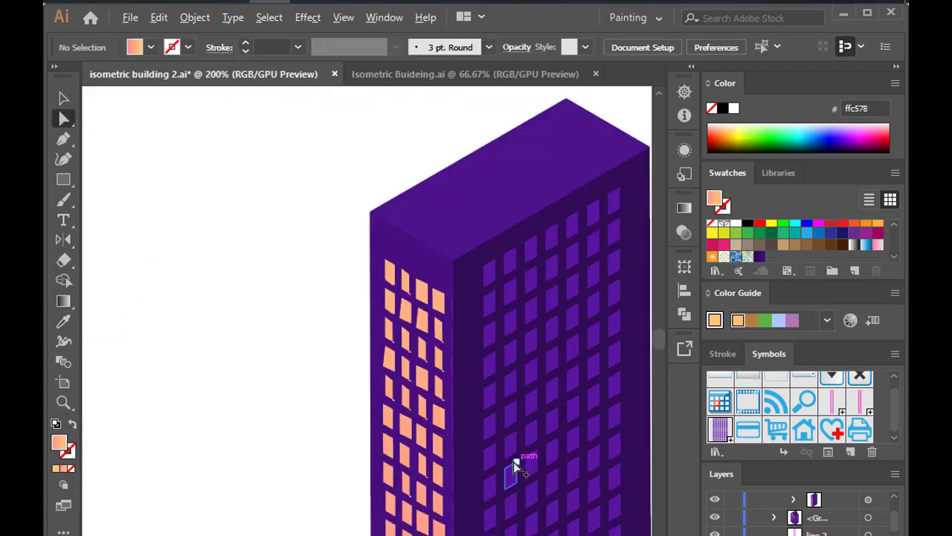
key(ctrl+z)
key(ctrl+z)
alt+scroll(393, 471, up, 3)
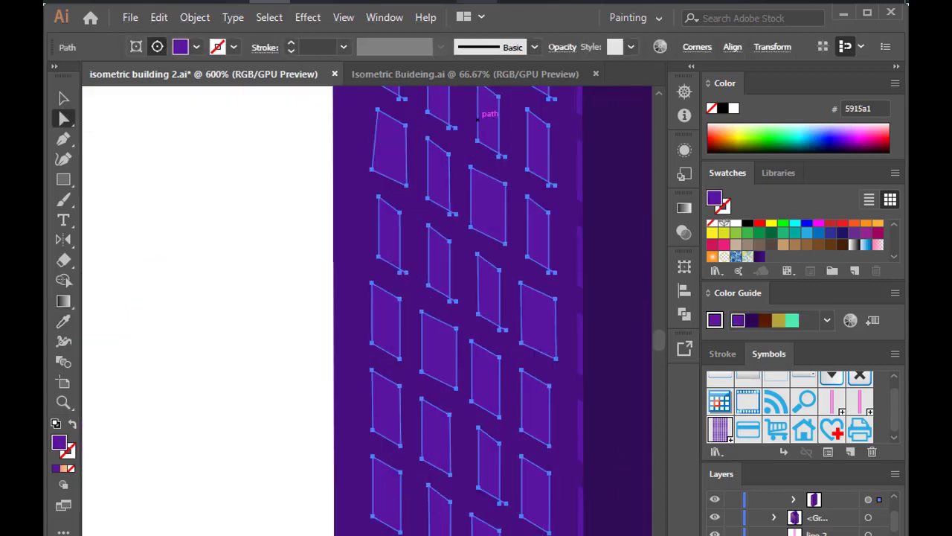
key(ctrl+shift+a)
key(v)
scroll(436, 457, down, 2)
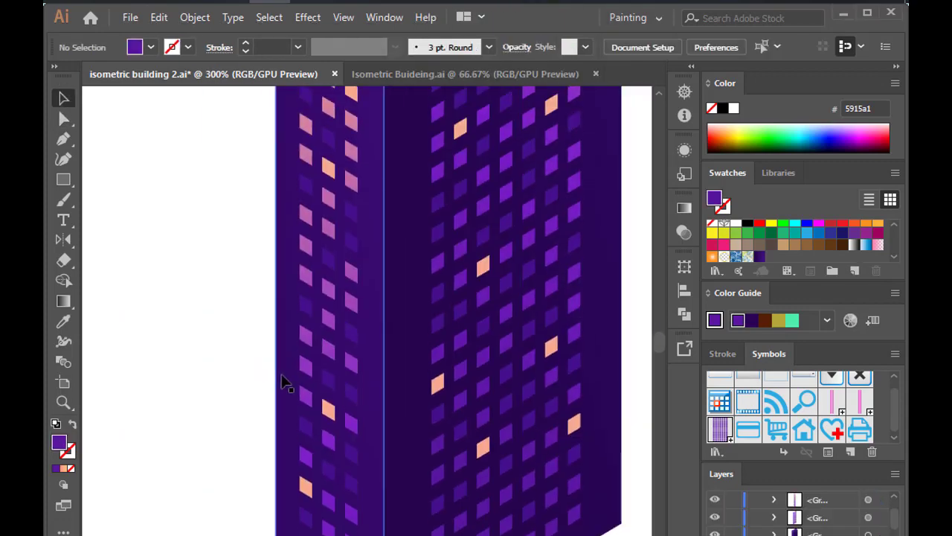
key(a)
alt+scroll(261, 351, down, 2)
ctrl+scroll(264, 291, left, 2)
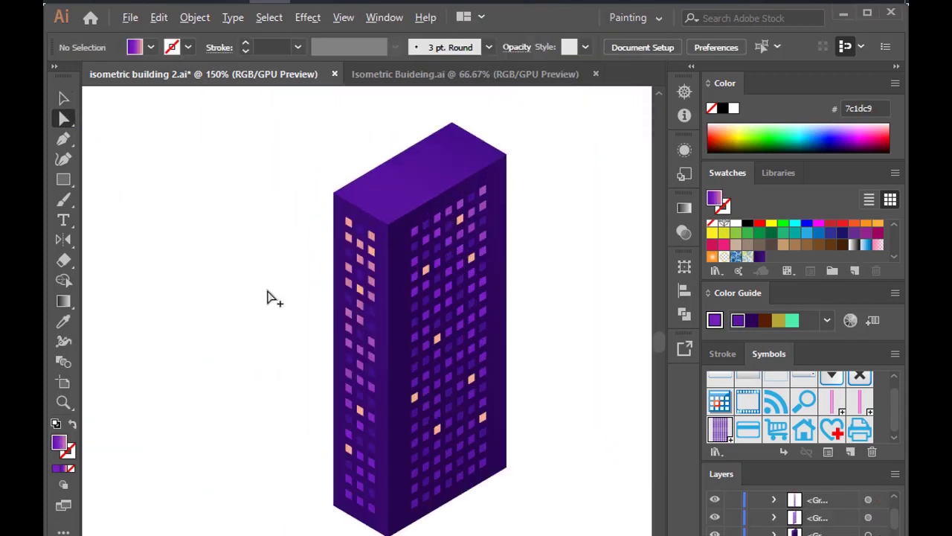
alt+scroll(268, 297, down, 2)
ctrl+scroll(395, 288, left, 2)
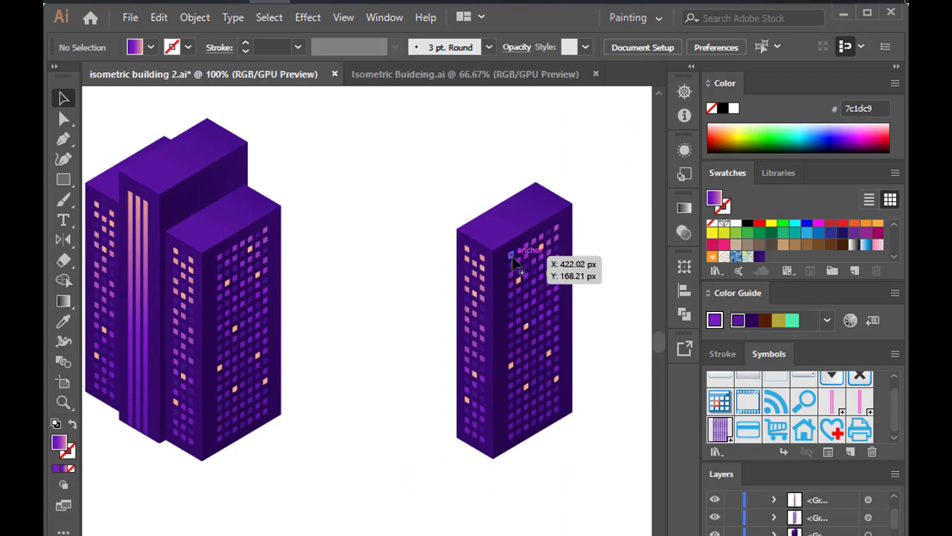
scroll(559, 335, right, 1)
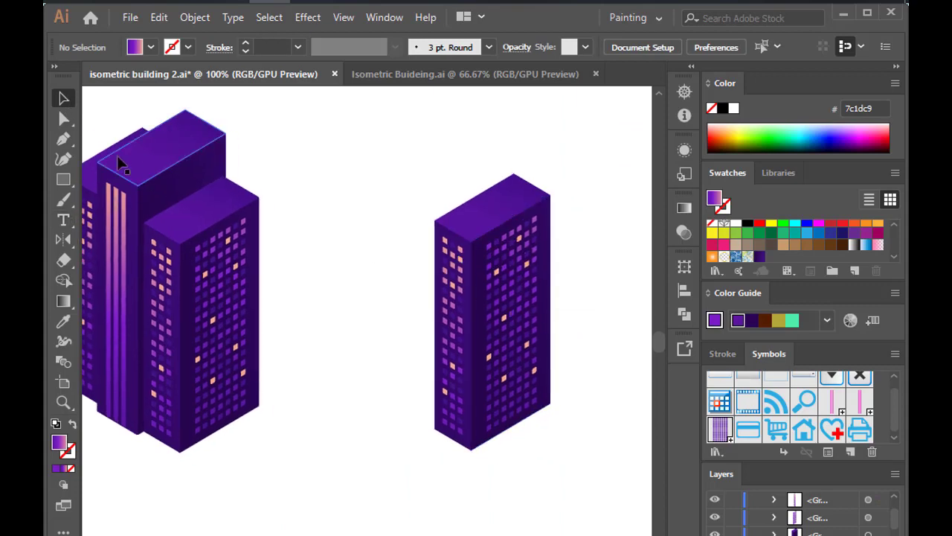
scroll(365, 297, down, 3)
scroll(365, 298, left, 2)
Draw a rectangle below the buildings and fill it with purple 5915a1
key(m)
drag(339, 445, 471, 496)
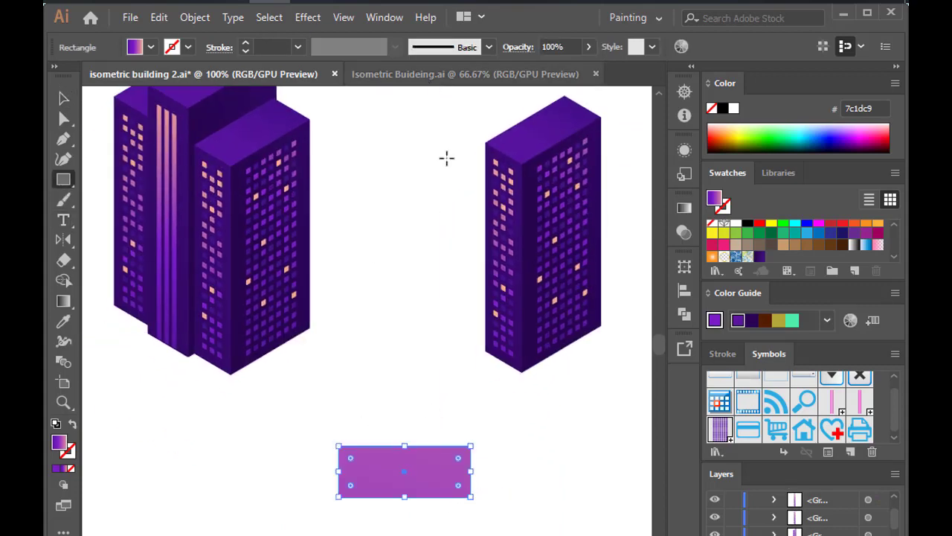
scroll(461, 223, up, 5)
click(63, 98)
scroll(506, 395, down, 5)
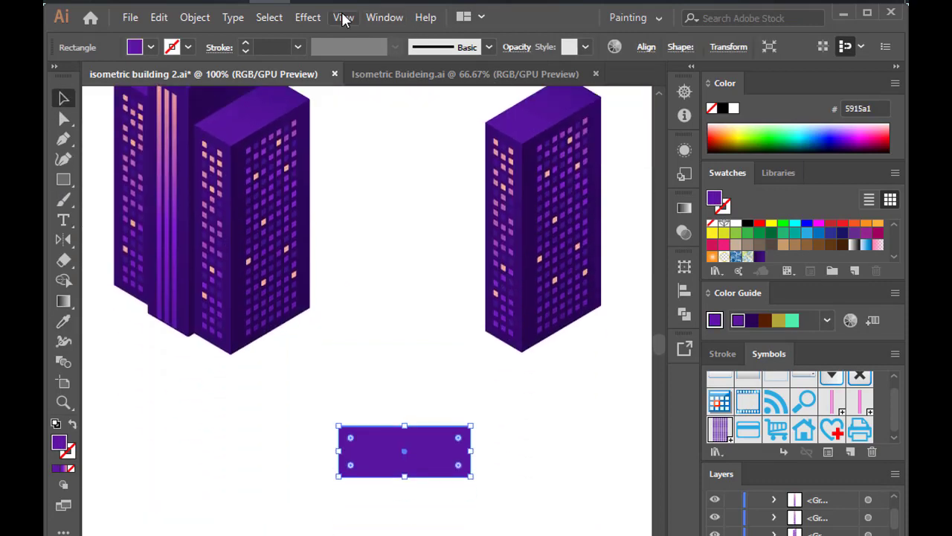
Apply 3D Extrude & Bevel to the rectangle with Isometric Top position and 250 pt depth
click(308, 17)
click(527, 121)
click(582, 403)
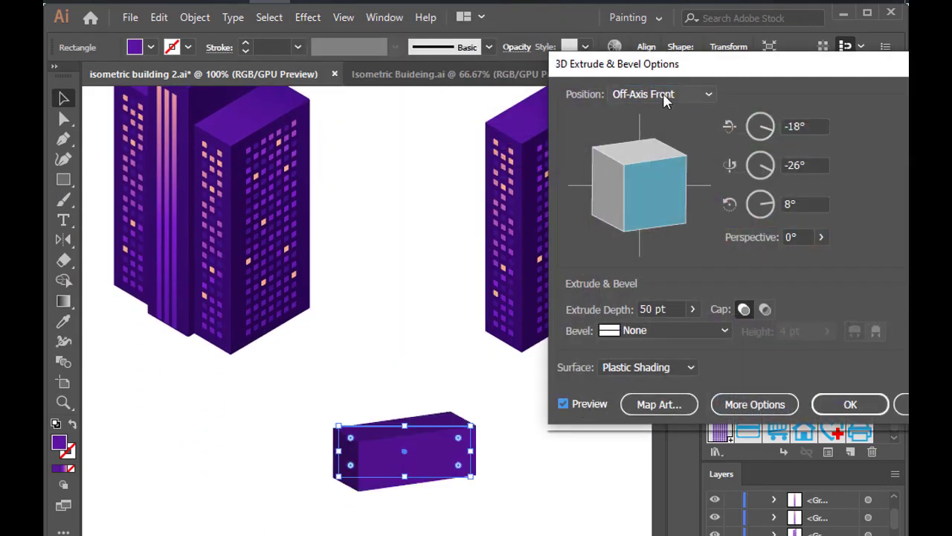
click(663, 93)
click(643, 216)
triple_click(653, 308)
text(250pt)
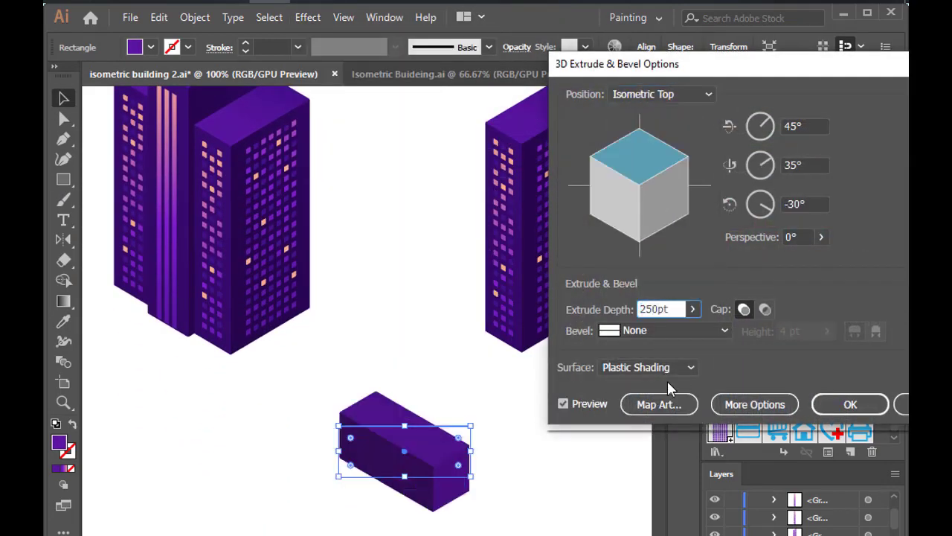
click(593, 405)
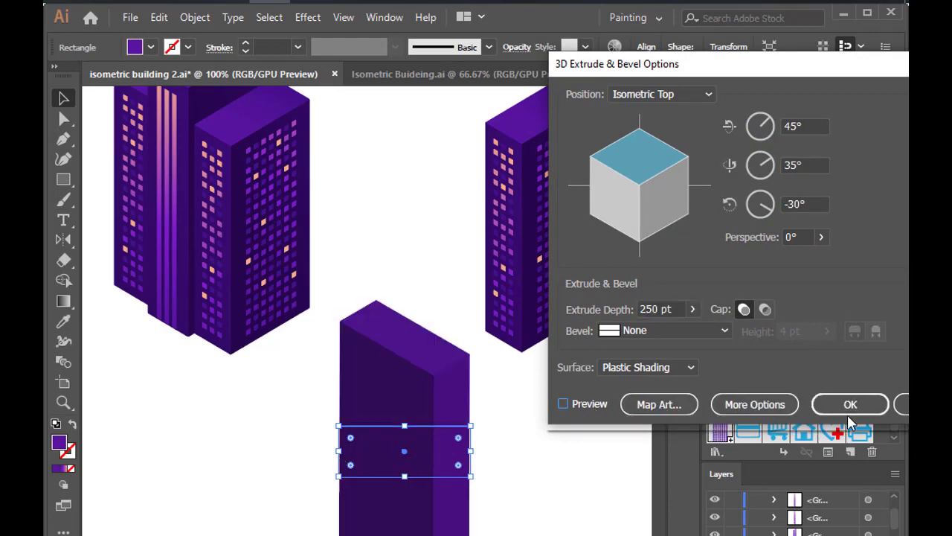
click(673, 405)
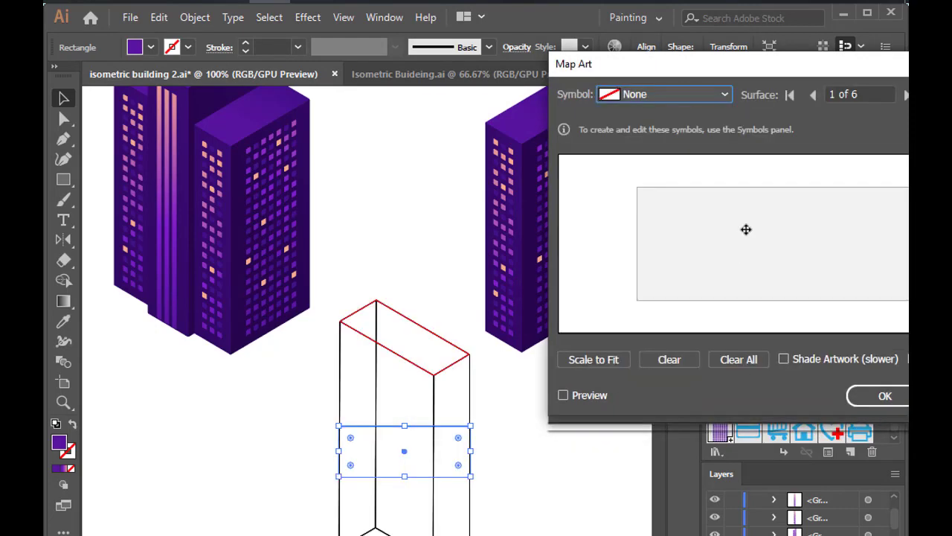
Turn the 3D preview back on and step through the block's surfaces in Map Art to reach surface 3
drag(806, 73, 714, 73)
click(838, 94)
click(721, 94)
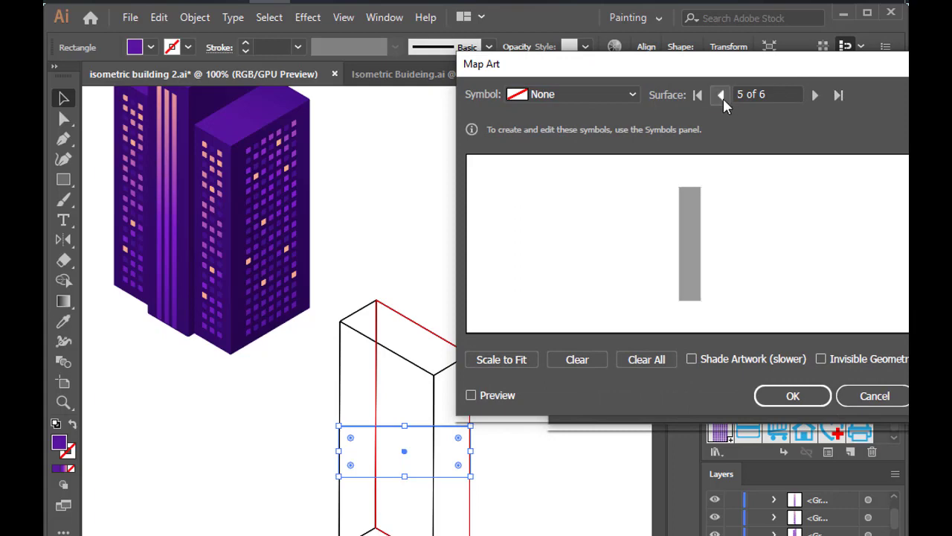
click(721, 95)
click(721, 94)
click(721, 95)
click(721, 94)
click(874, 395)
click(584, 404)
click(665, 405)
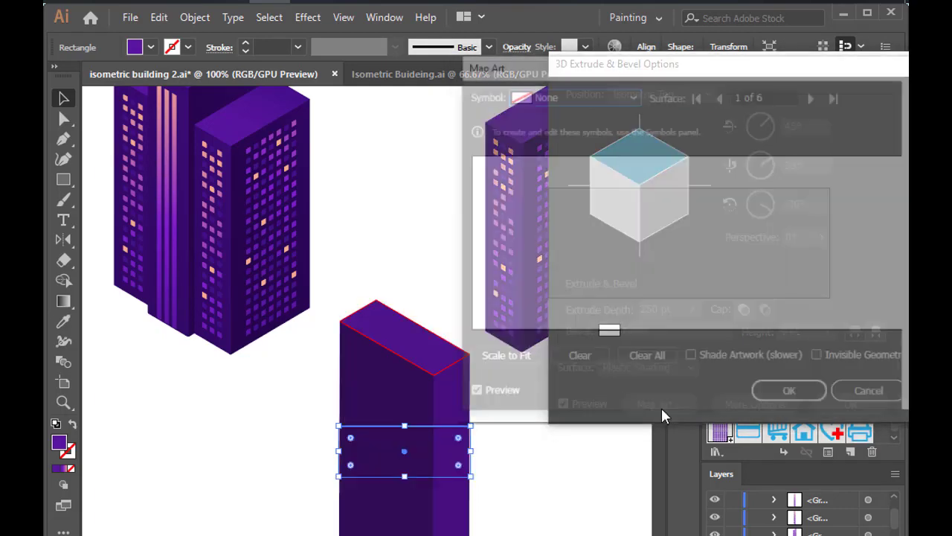
click(721, 94)
click(721, 95)
click(721, 94)
click(721, 94)
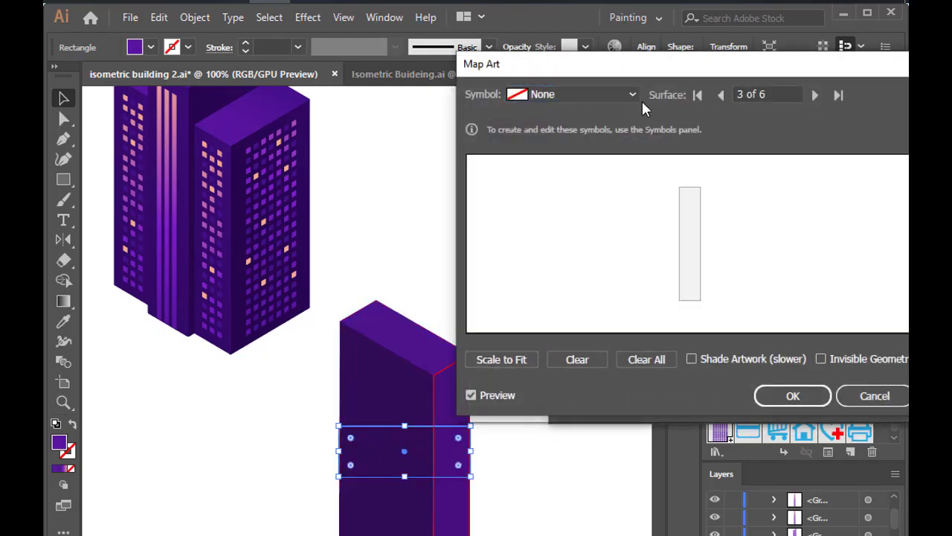
Map the 'line 2' stripe symbol onto surface 3, resized to fit the face, and apply
click(632, 95)
click(584, 342)
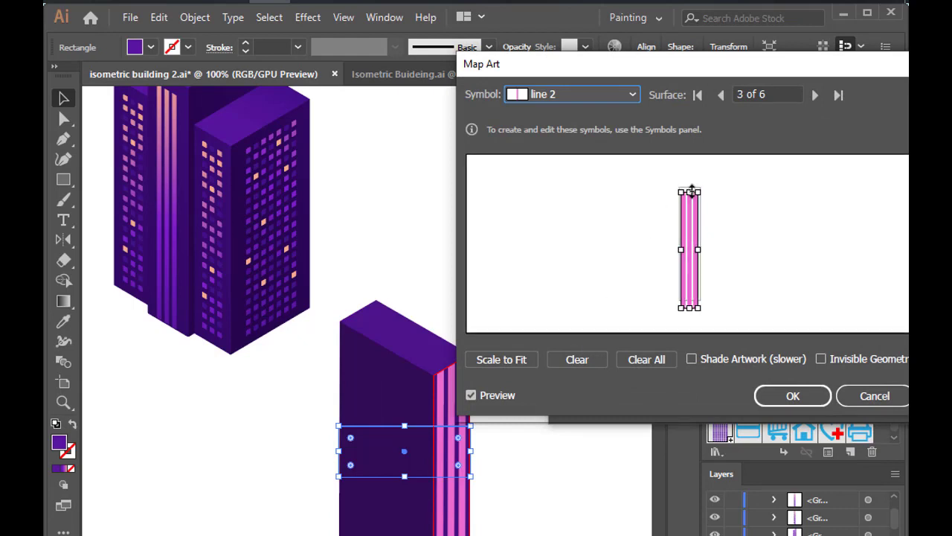
drag(691, 191, 691, 185)
drag(689, 307, 689, 292)
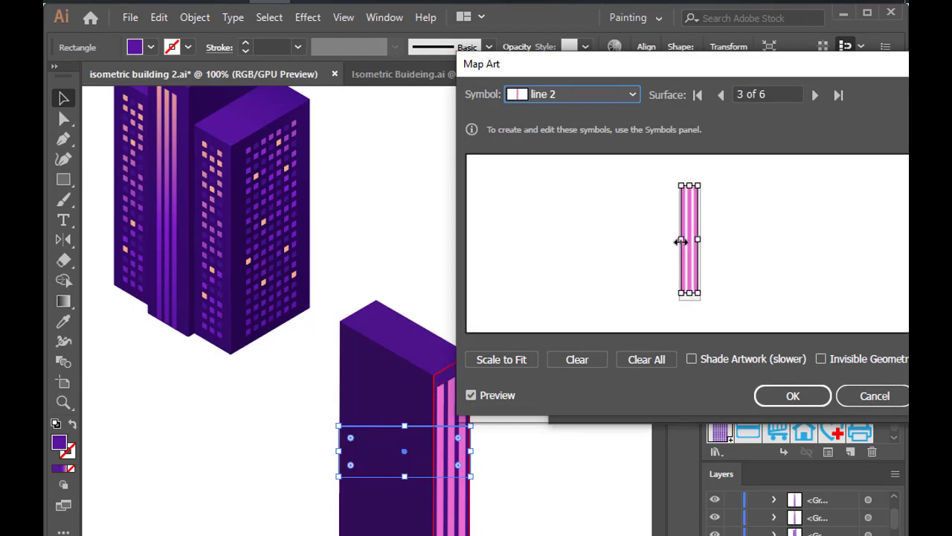
drag(700, 239, 700, 242)
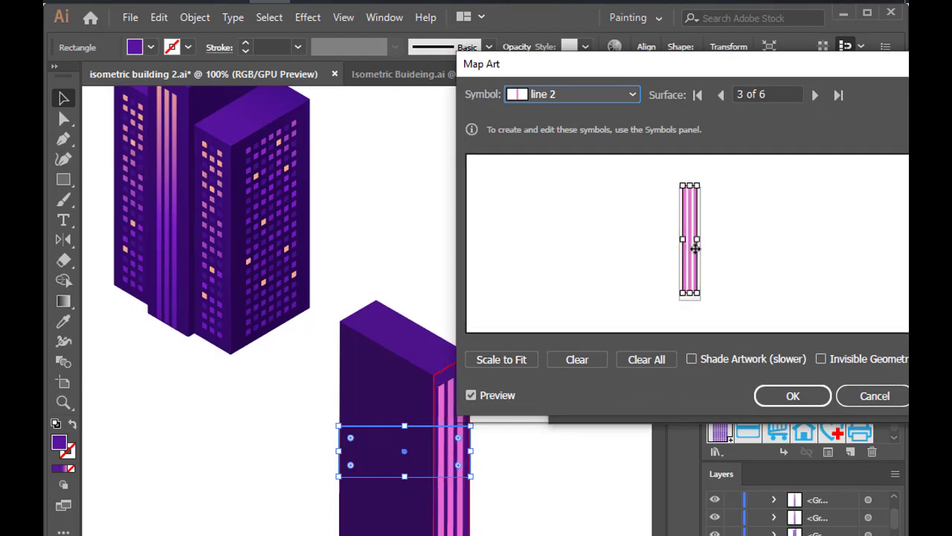
click(793, 395)
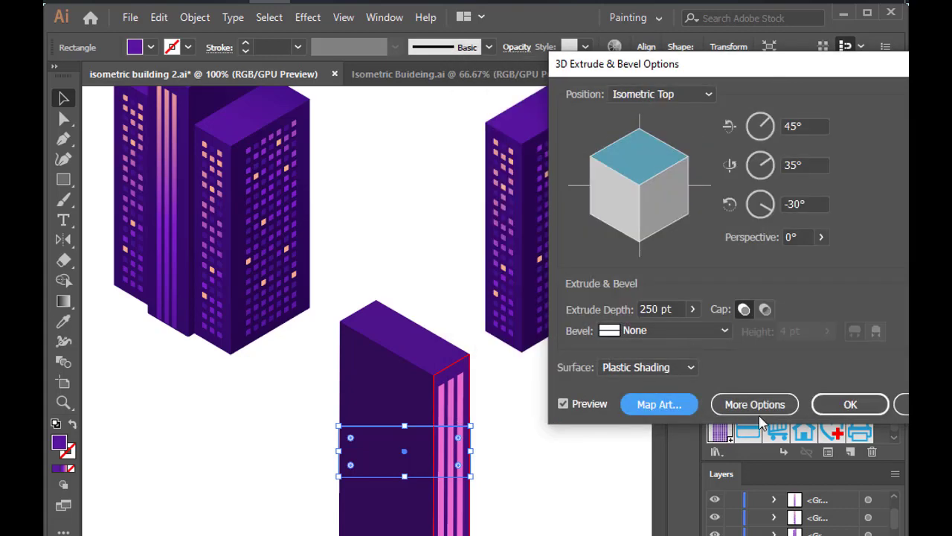
click(848, 401)
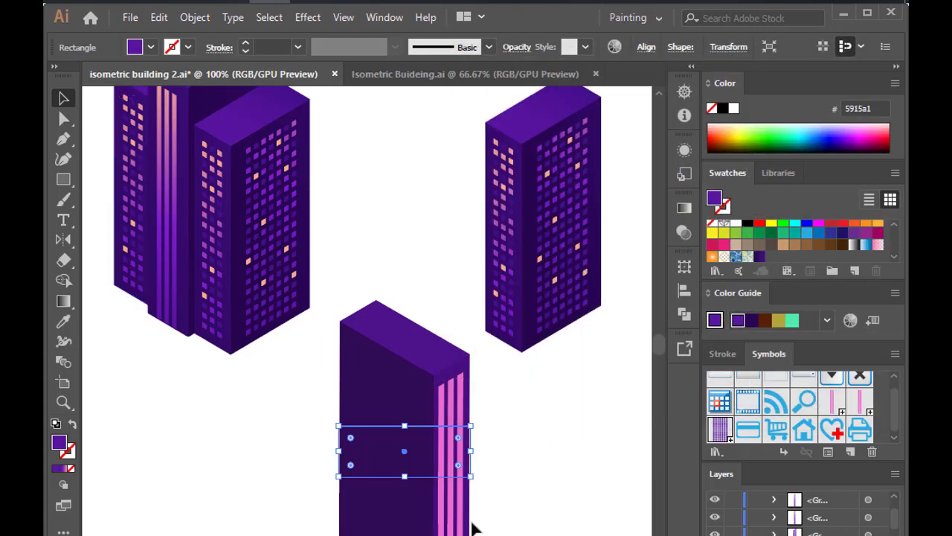
Reopen the tower's 3D extrude settings from Appearance and re-confirm the line 2 mapping on surface 3
click(684, 174)
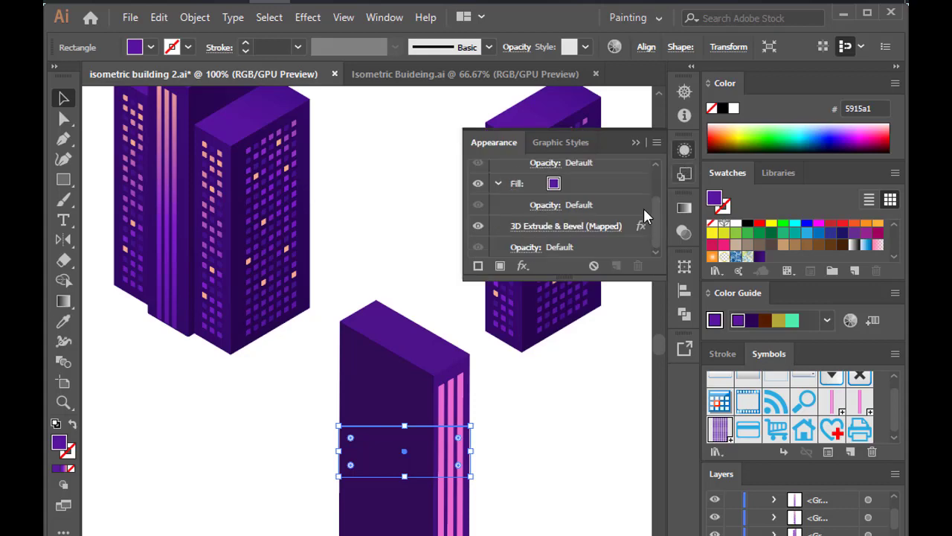
click(536, 225)
click(563, 402)
click(654, 403)
click(813, 94)
click(813, 94)
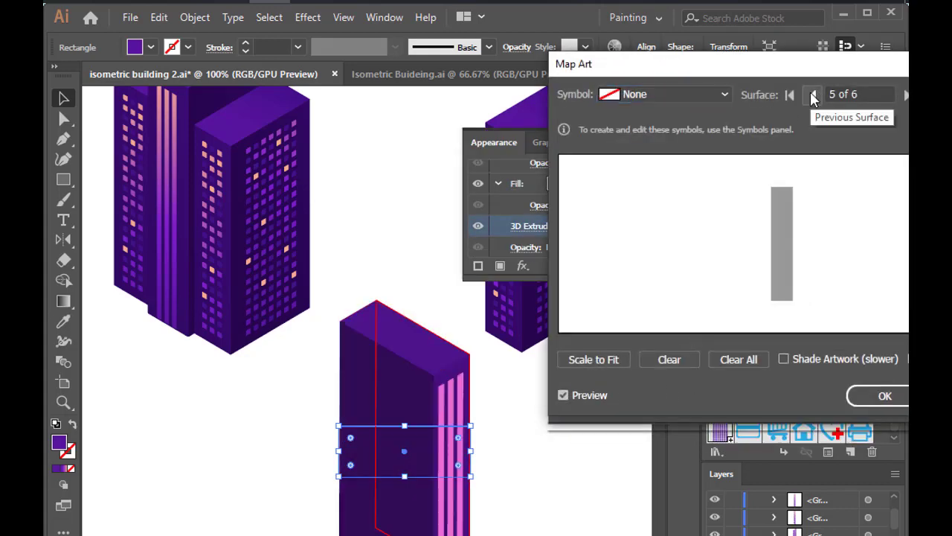
click(813, 94)
click(813, 94)
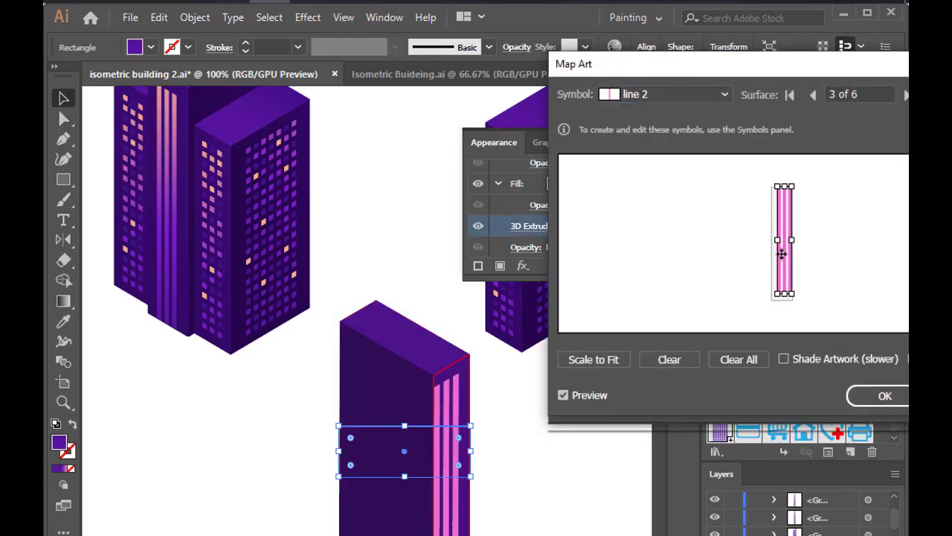
click(887, 395)
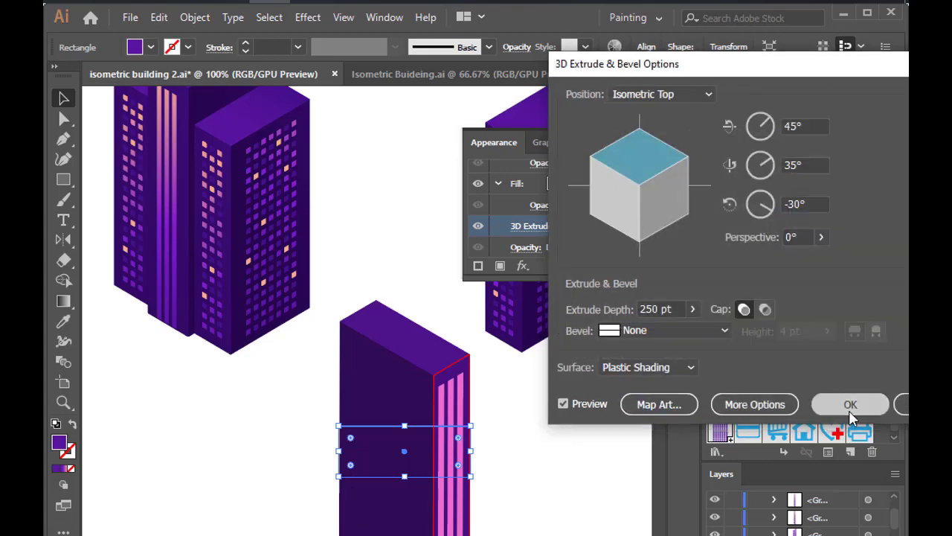
click(850, 406)
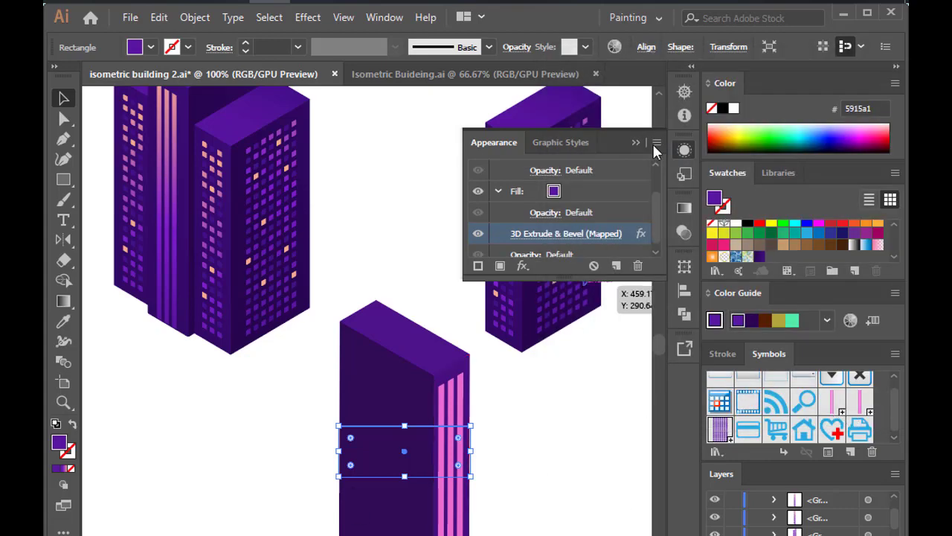
Expand the 3D striped building into shapes and reflect it across the vertical axis
click(195, 17)
click(291, 209)
double_click(63, 239)
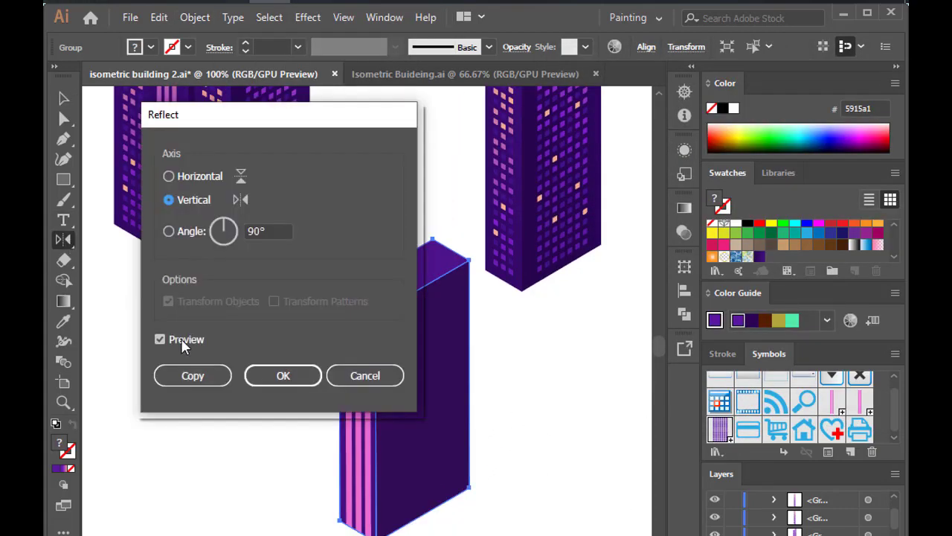
click(283, 375)
key(v)
click(492, 389)
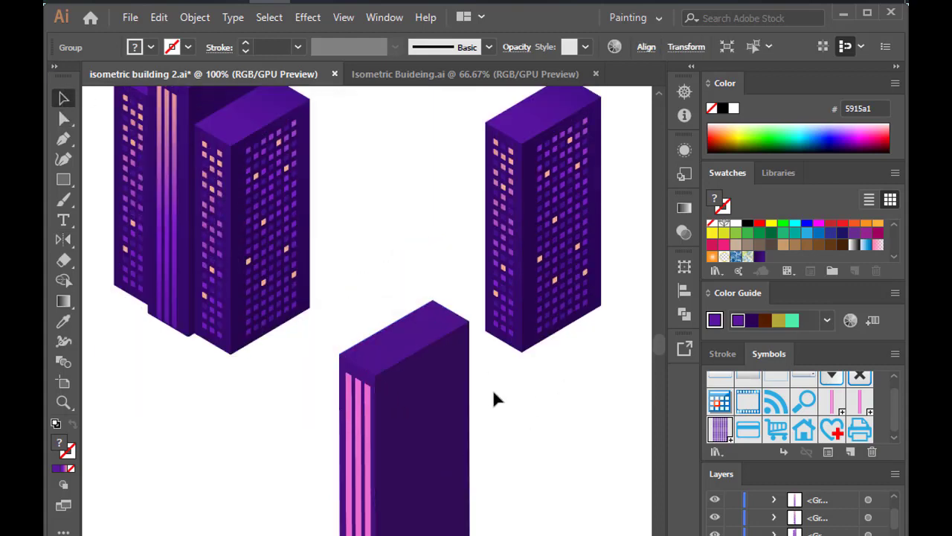
Give the pink stripe a vertical gradient running up the building
key(a)
click(370, 419)
key(ctrl+minus)
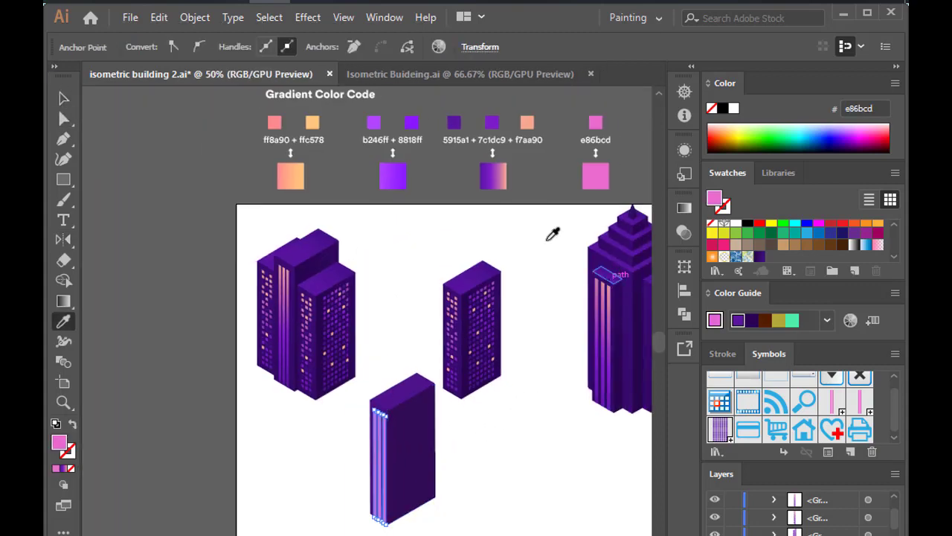
scroll(379, 518, up, 3)
key(g)
drag(380, 532, 403, 148)
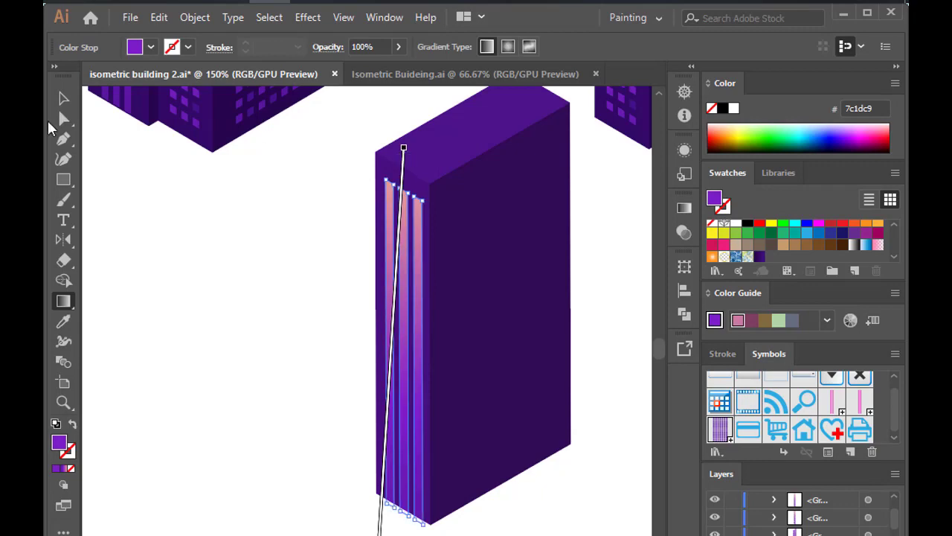
Move the striped building up behind the right windowed tower
key(v)
click(234, 330)
key(ctrl+minus)
key(ctrl+minus)
drag(366, 473, 429, 276)
click(468, 307)
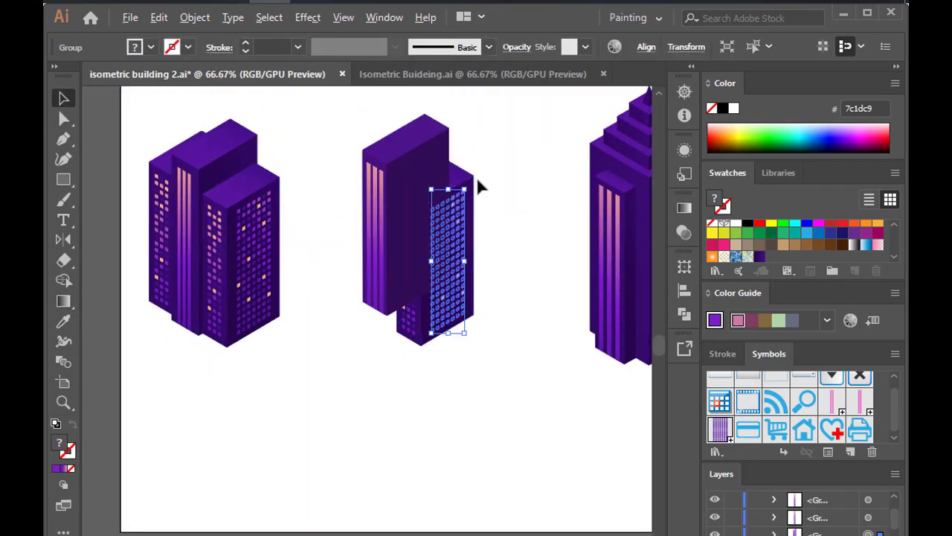
Try nudging the striped back building down and right, then undo the move
scroll(479, 183, up, 2)
click(324, 505)
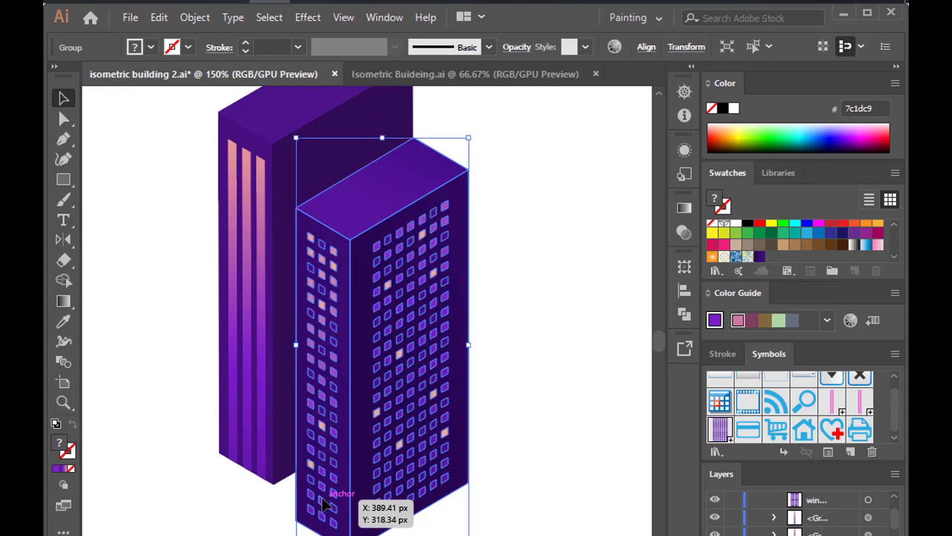
key(ctrl+minus)
key(ctrl+minus)
key(ctrl+plus)
drag(428, 241, 428, 270)
drag(397, 327, 350, 344)
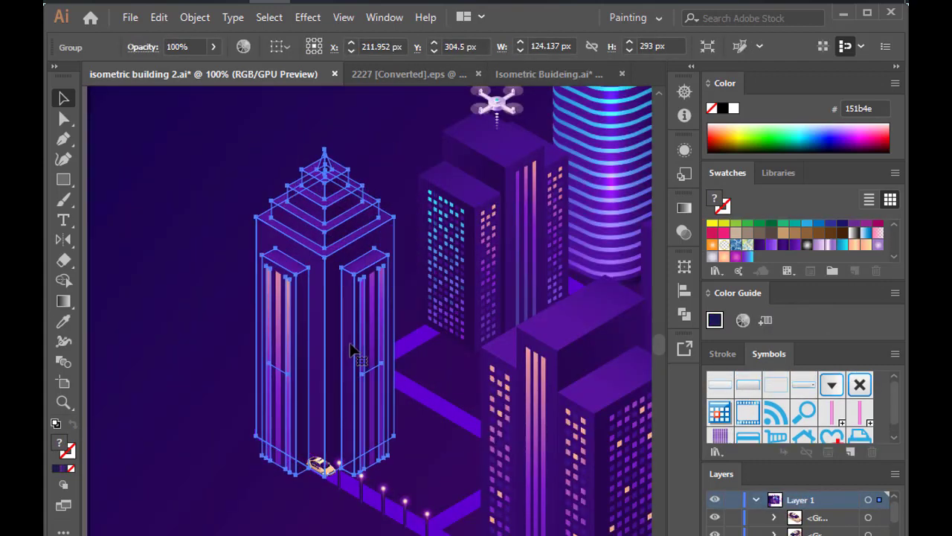
key(ctrl+z)
Select the small car on the road and zoom out to the whole artboard
click(322, 467)
scroll(485, 497, down, 3)
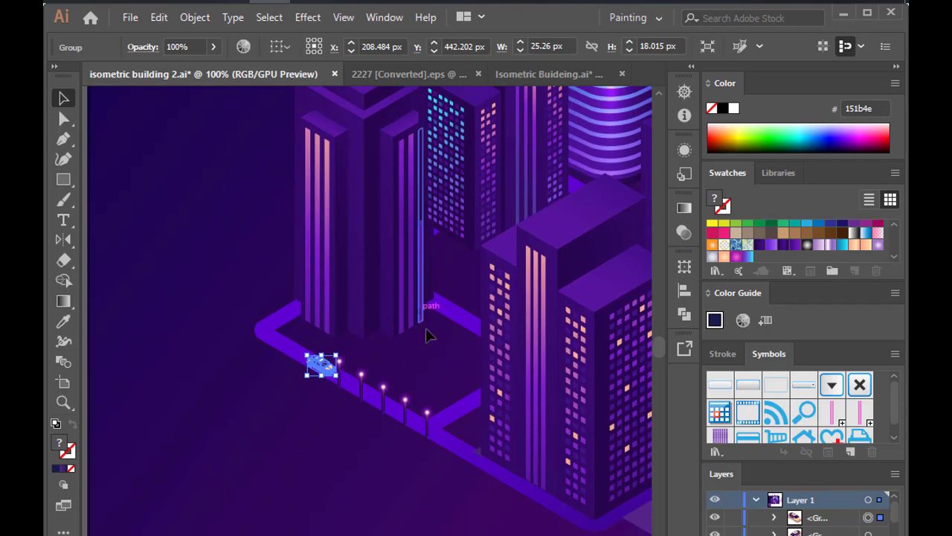
scroll(416, 403, up, 2)
key(ctrl+shift+a)
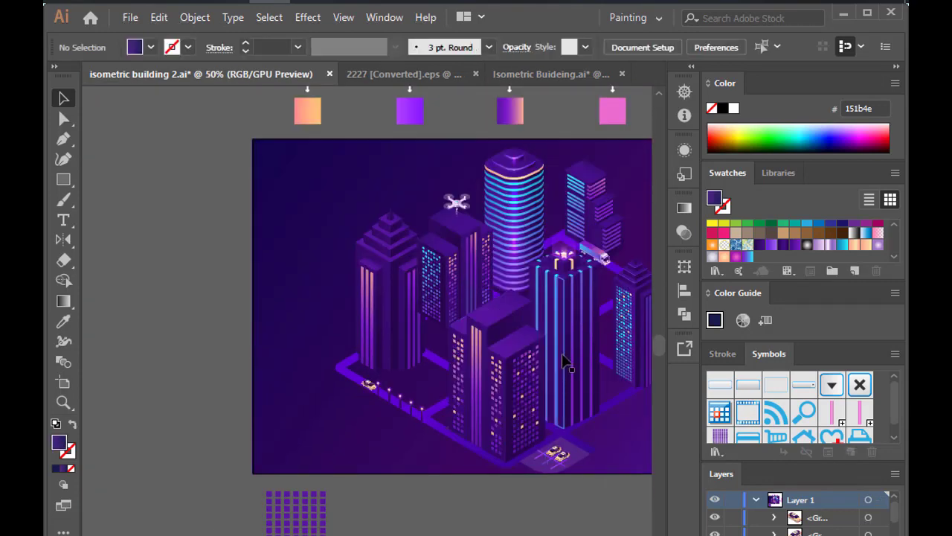
Raise the drone about 28 px and drag the rooftop light piece across to the right
scroll(488, 201, up, 3)
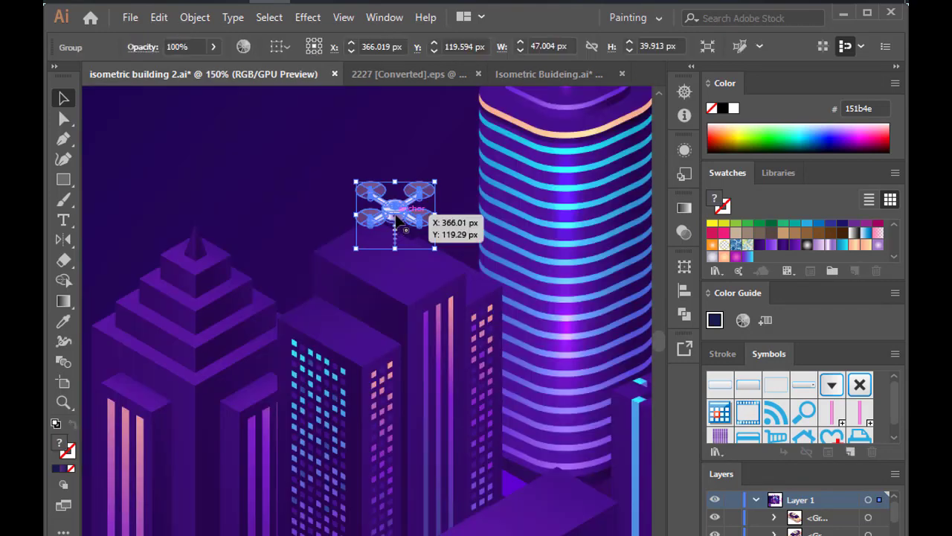
drag(394, 202, 393, 171)
scroll(364, 179, down, 2)
scroll(364, 179, down, 1)
mouse_move(392, 213)
mouse_down()
mouse_move(161, 77)
mouse_move(337, 241)
mouse_move(468, 276)
mouse_up()
scroll(337, 240, up, 3)
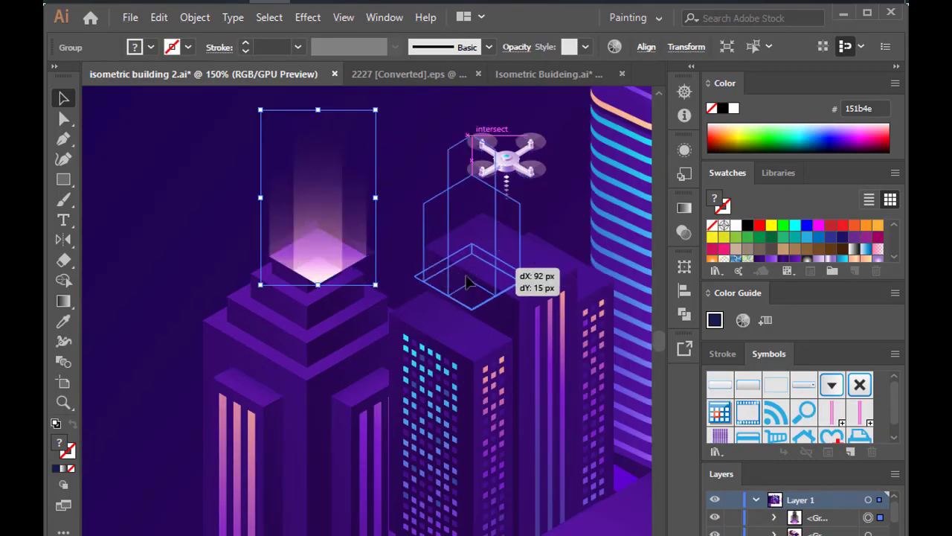
scroll(456, 253, down, 3)
scroll(463, 283, up, 2)
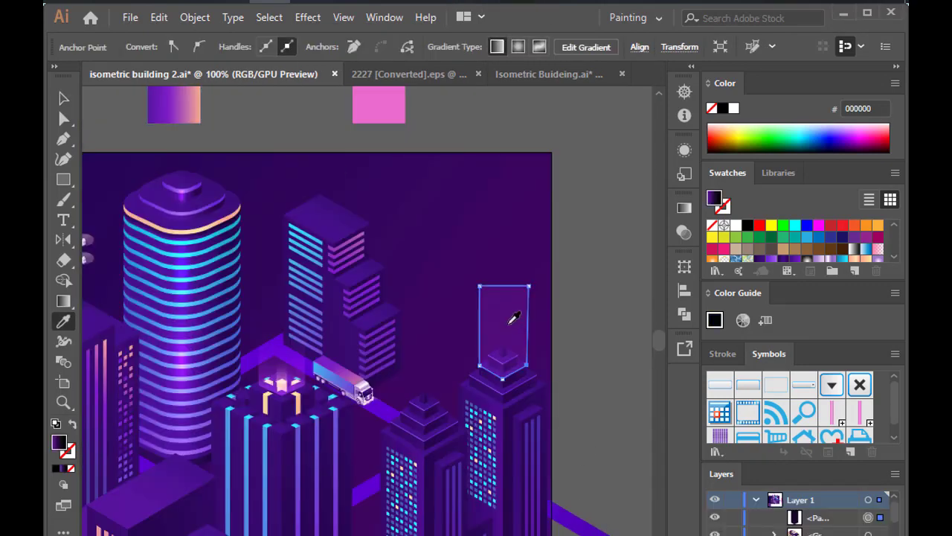
Run a vertical gradient along the existing beam shape, then deselect it
key(g)
drag(504, 293, 504, 404)
key(a)
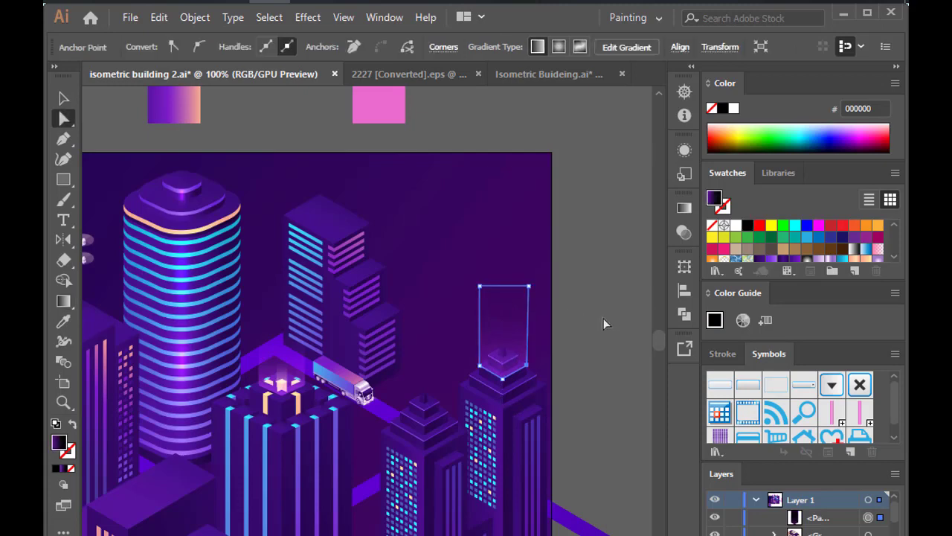
click(604, 318)
scroll(605, 318, down, 1)
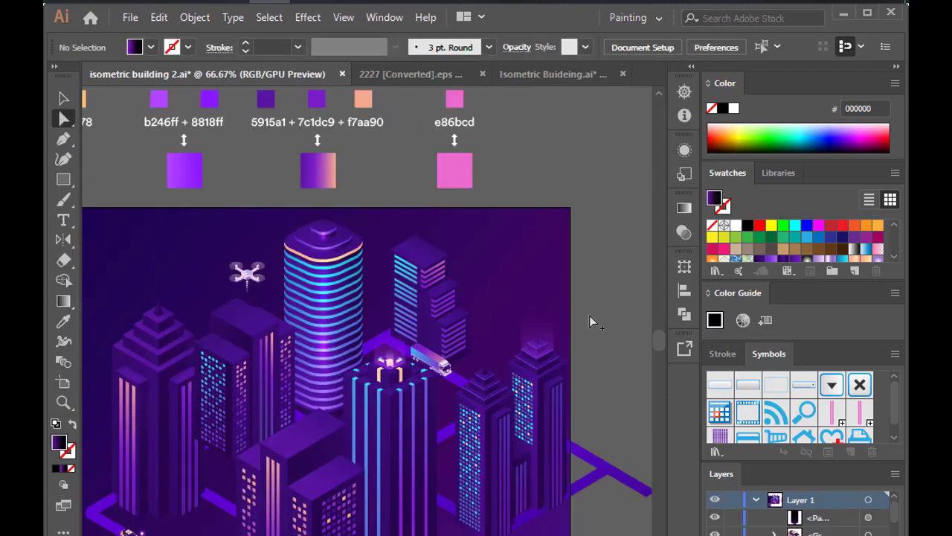
scroll(585, 331, up, 2)
scroll(483, 369, up, 2)
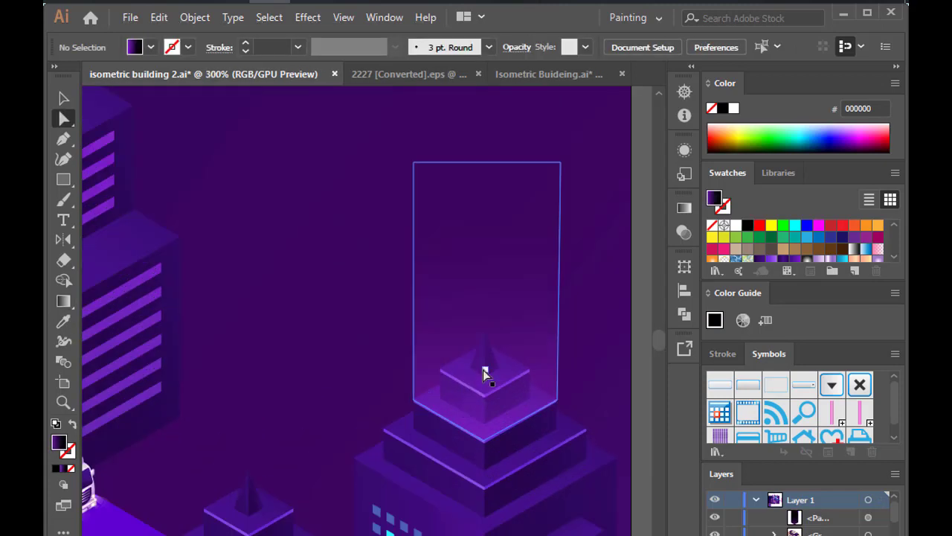
Draw a tall closed light-beam shape rising from the right tower's rooftop
key(p)
click(501, 370)
click(483, 377)
click(470, 370)
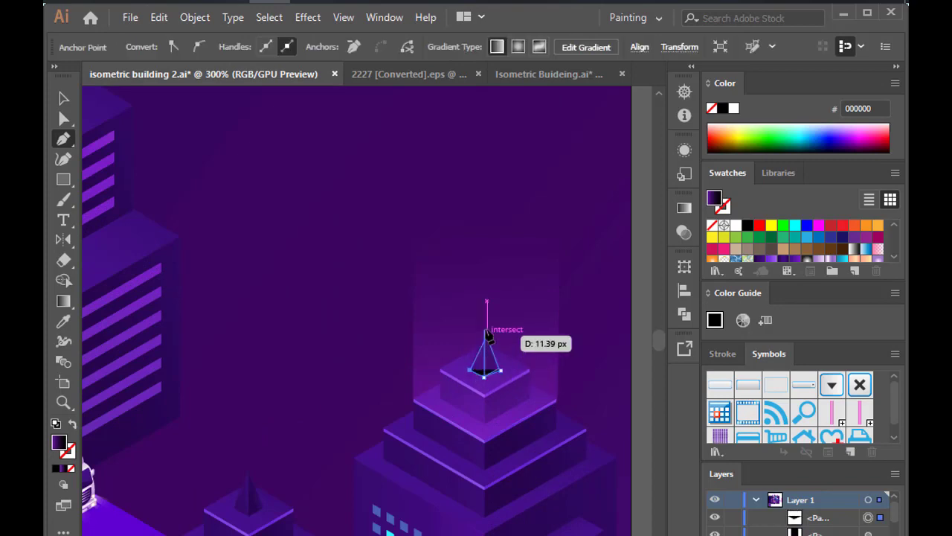
click(470, 273)
click(500, 273)
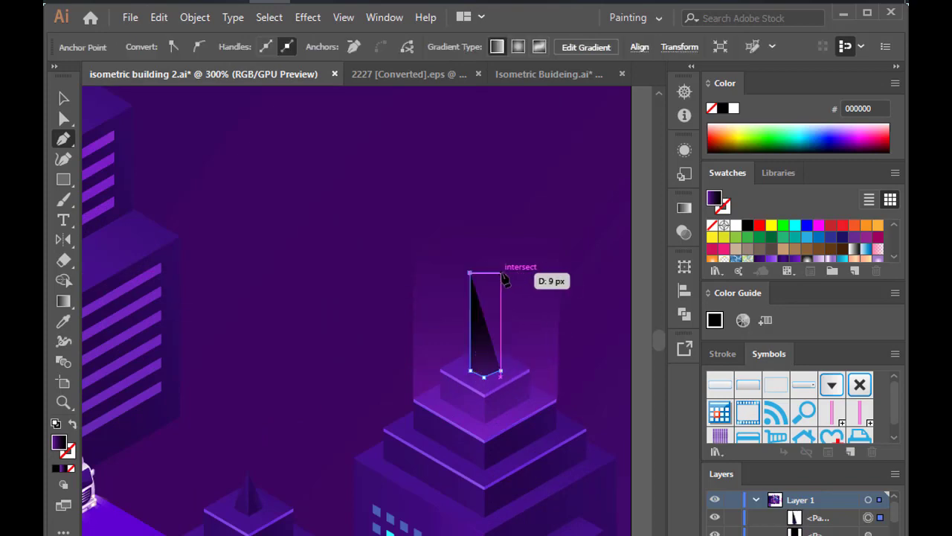
click(500, 370)
key(a)
Fill the new beam with the sampled gold gradient and adjust its direction
scroll(555, 358, down, 3)
key(i)
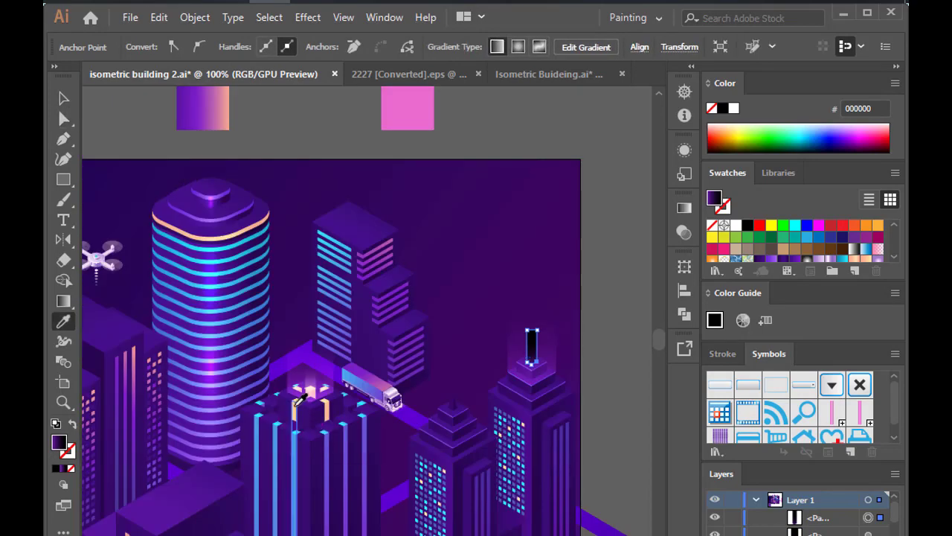
scroll(298, 413, up, 2)
click(347, 298)
scroll(335, 298, down, 1)
scroll(447, 306, down, 1)
scroll(520, 314, down, 1)
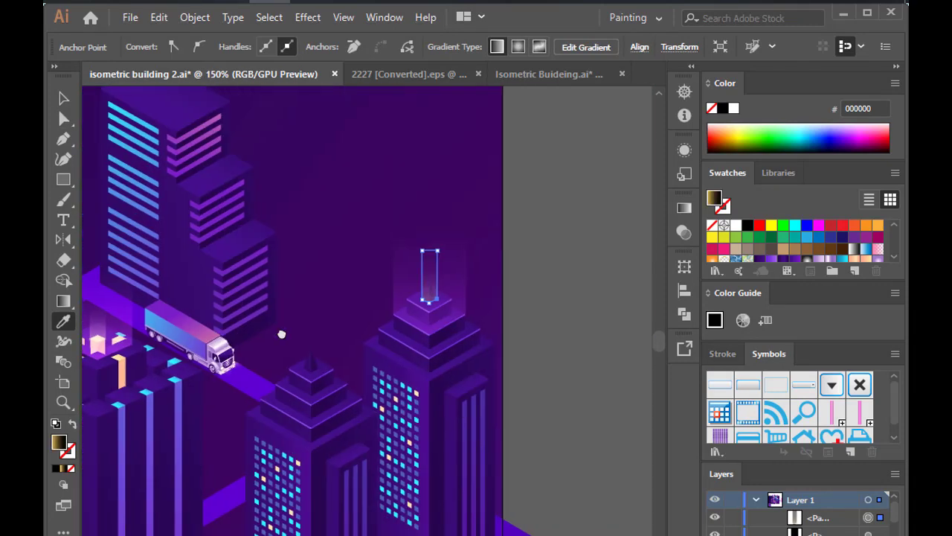
key(g)
scroll(427, 283, up, 4)
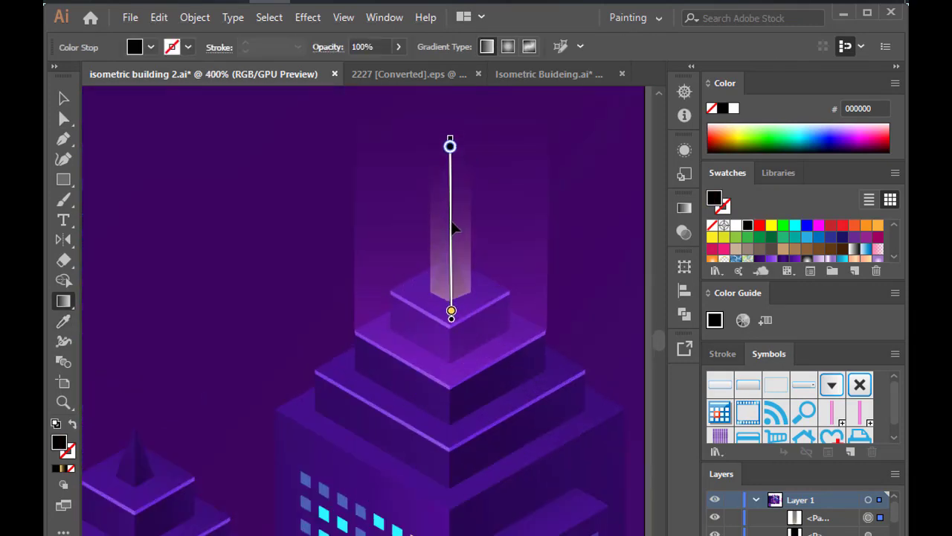
key(a)
click(587, 278)
Move the drone right so it hovers above the beam tower
scroll(587, 278, down, 2)
scroll(385, 300, down, 1)
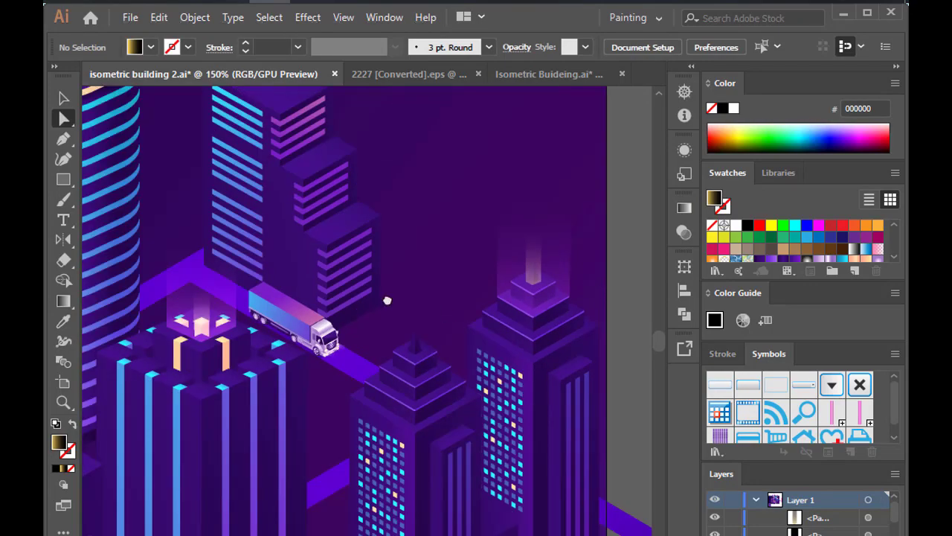
scroll(451, 305, down, 2)
scroll(451, 305, up, 1)
key(v)
drag(125, 197, 564, 214)
Select the leftmost skyscraper group and drag it further left
click(628, 226)
scroll(627, 227, down, 1)
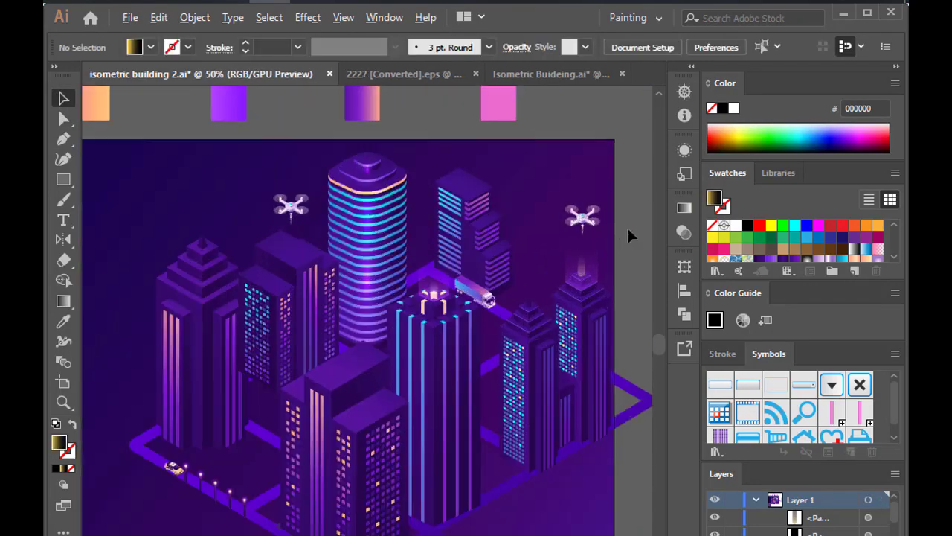
scroll(627, 226, up, 1)
click(289, 297)
click(627, 188)
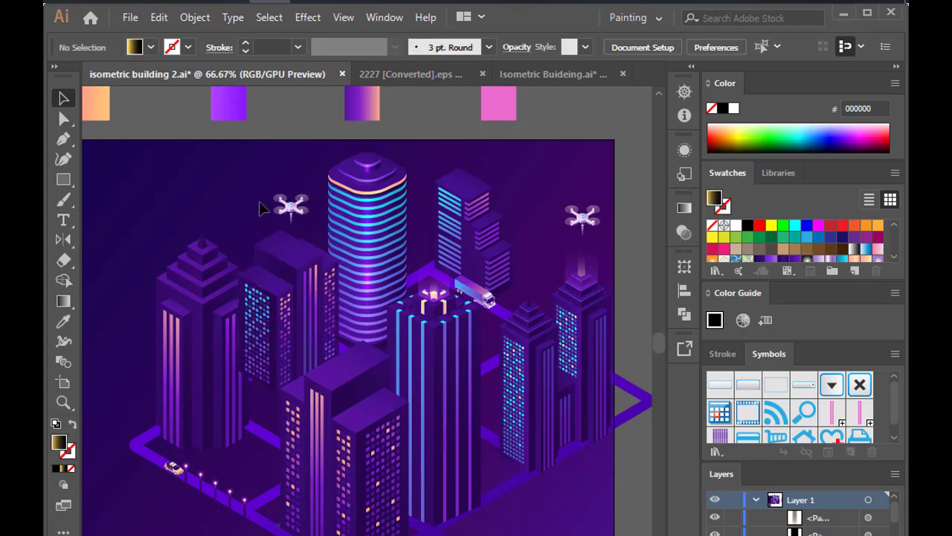
scroll(260, 209, down, 1)
click(307, 248)
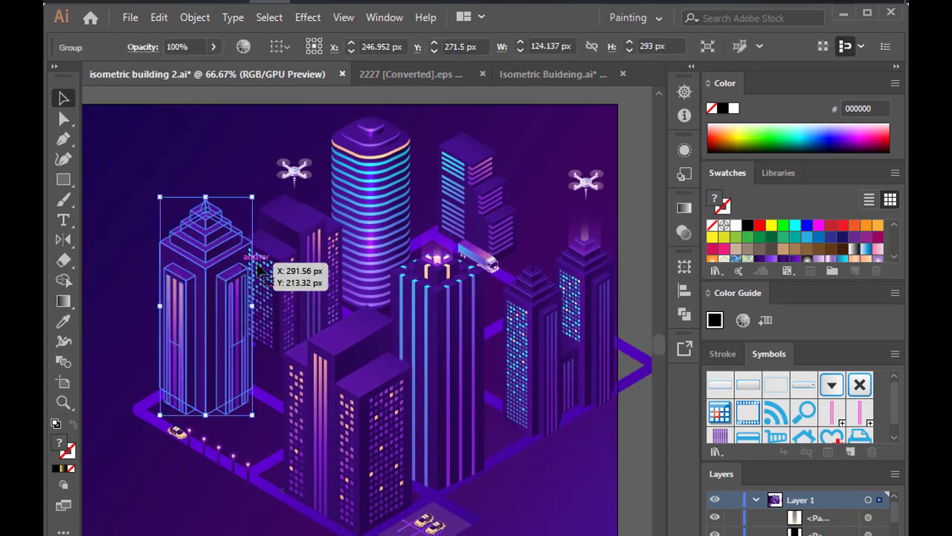
click(517, 140)
scroll(518, 146, down, 1)
mouse_move(639, 409)
mouse_down()
mouse_move(598, 295)
mouse_move(602, 269)
mouse_up()
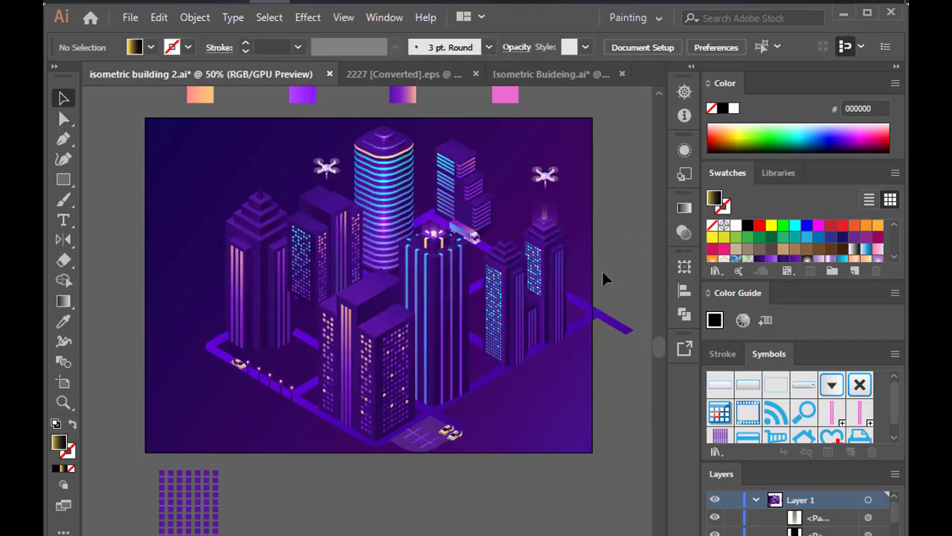
Nudge the pair of right-hand towers a few pixels up and right
scroll(601, 273, up, 1)
click(537, 377)
scroll(544, 379, up, 3)
scroll(547, 380, down, 1)
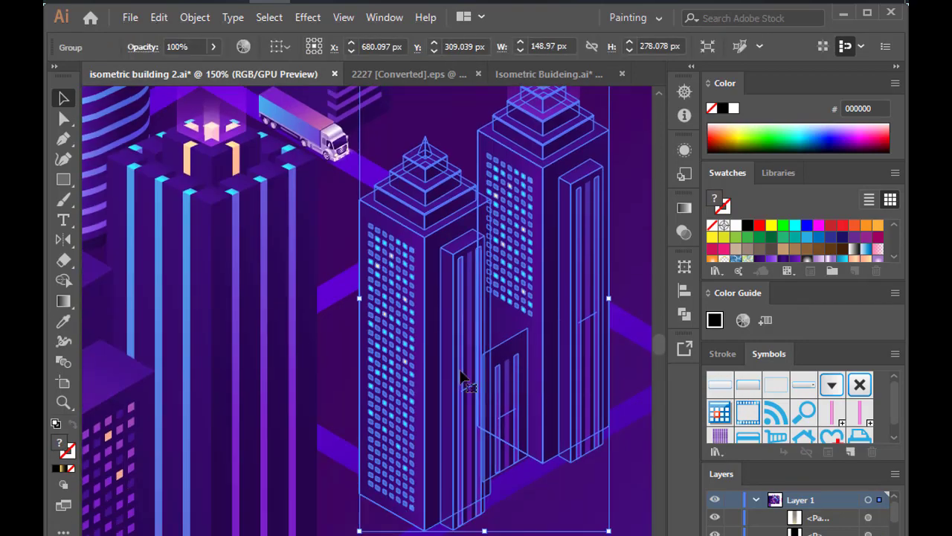
drag(459, 372, 469, 366)
scroll(459, 383, up, 2)
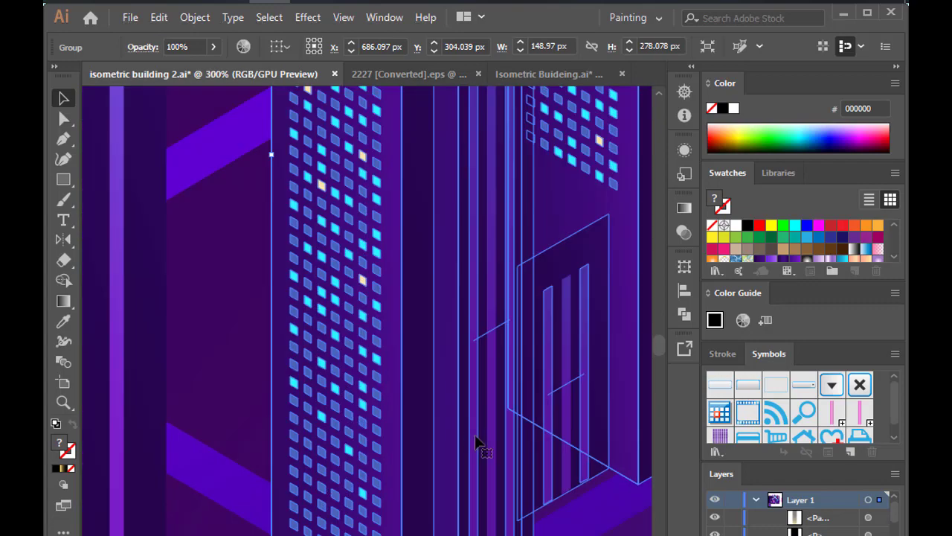
drag(454, 442, 461, 439)
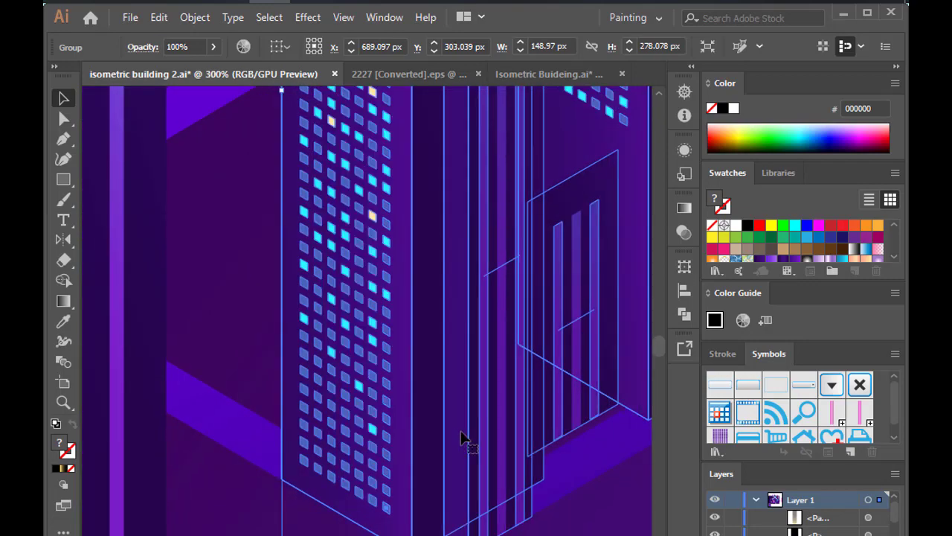
scroll(469, 427, down, 1)
scroll(470, 429, down, 1)
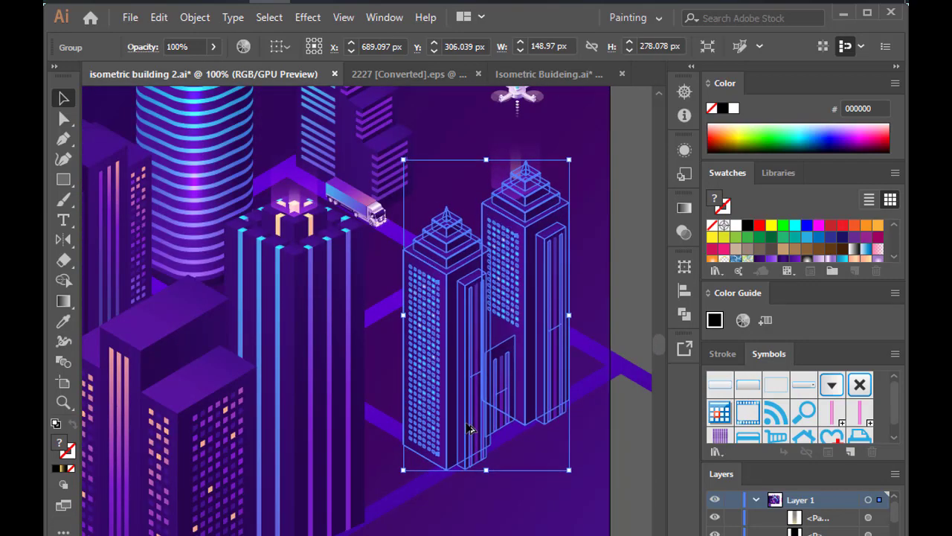
Select all and deselect the artwork repeatedly to check the layout
key(ctrl+a)
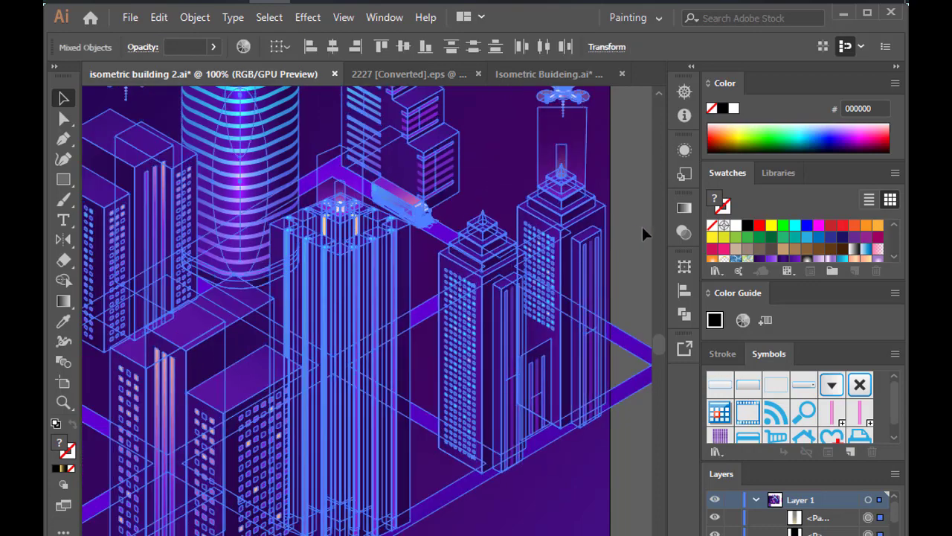
click(642, 226)
scroll(642, 226, down, 1)
key(ctrl+a)
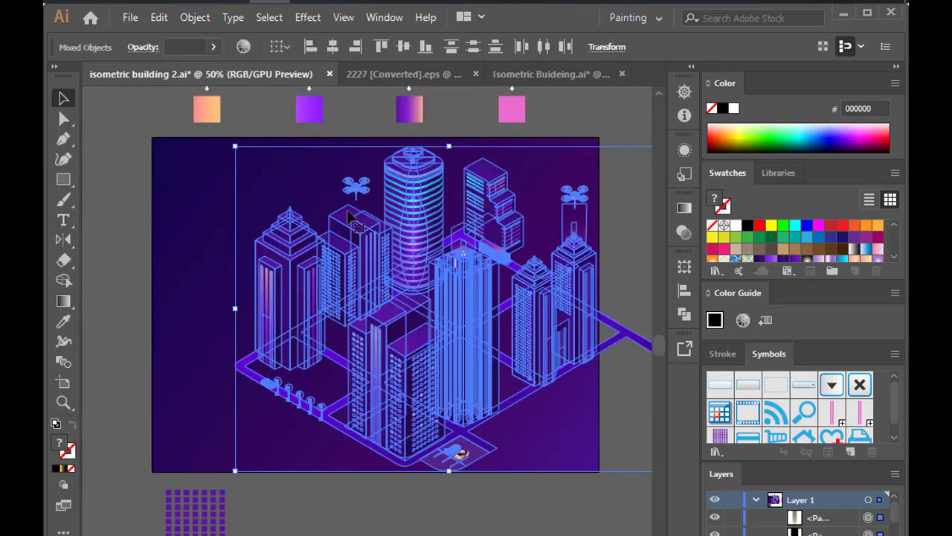
click(646, 446)
scroll(559, 448, right, 5)
key(ctrl+a)
Shift the whole city artwork 64 px left and deselect it
click(421, 427)
scroll(421, 427, left, 5)
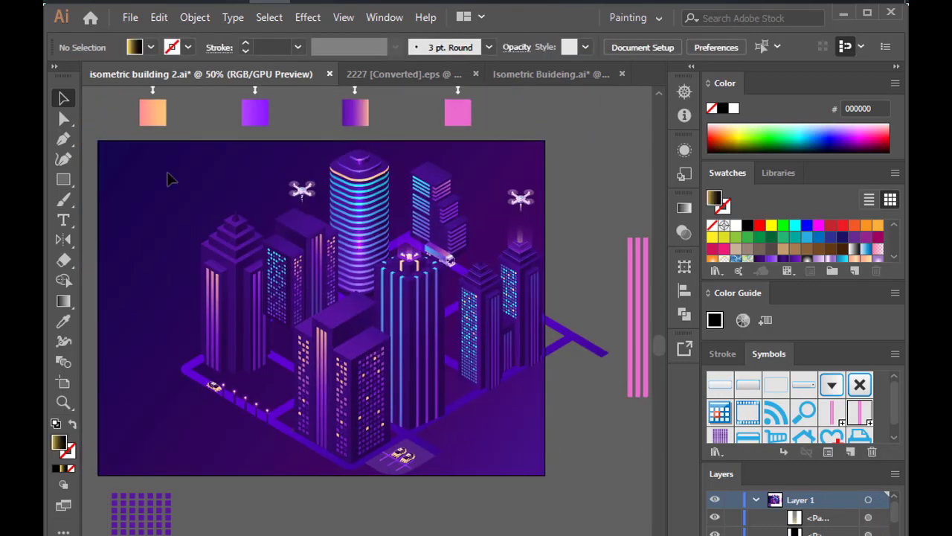
mouse_move(578, 486)
mouse_down()
mouse_move(552, 397)
mouse_move(602, 390)
mouse_up()
click(633, 451)
scroll(574, 366, left, 1)
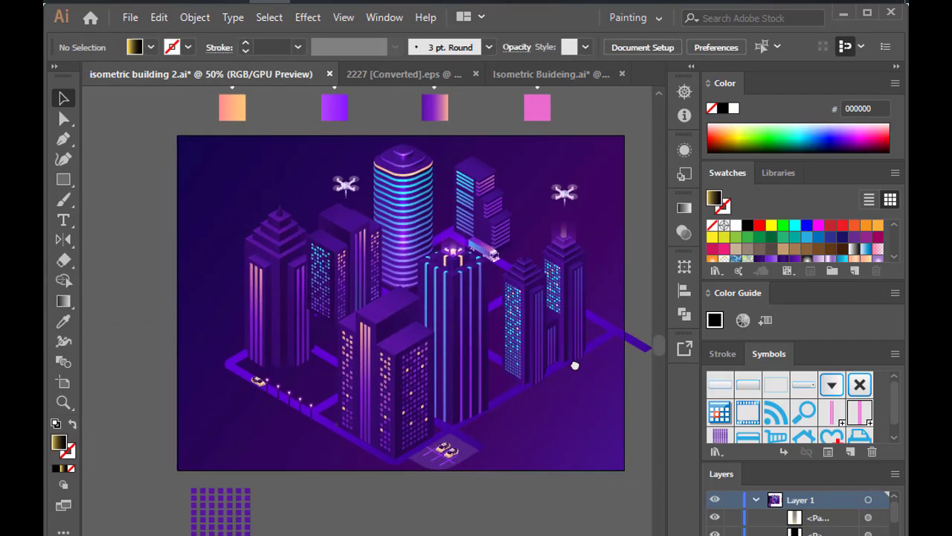
scroll(592, 358, up, 1)
Collapse Layer 1's contents in the Layers panel
click(756, 499)
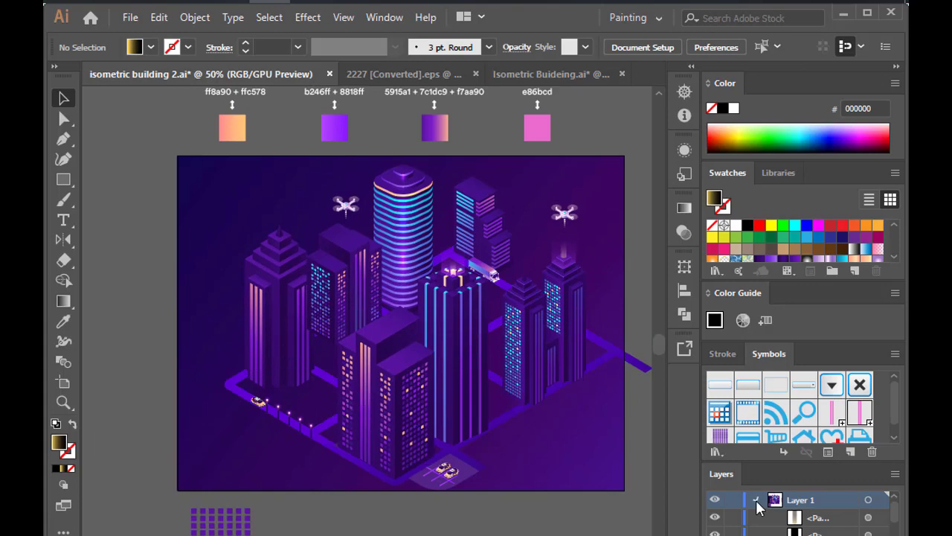
scroll(387, 327, up, 2)
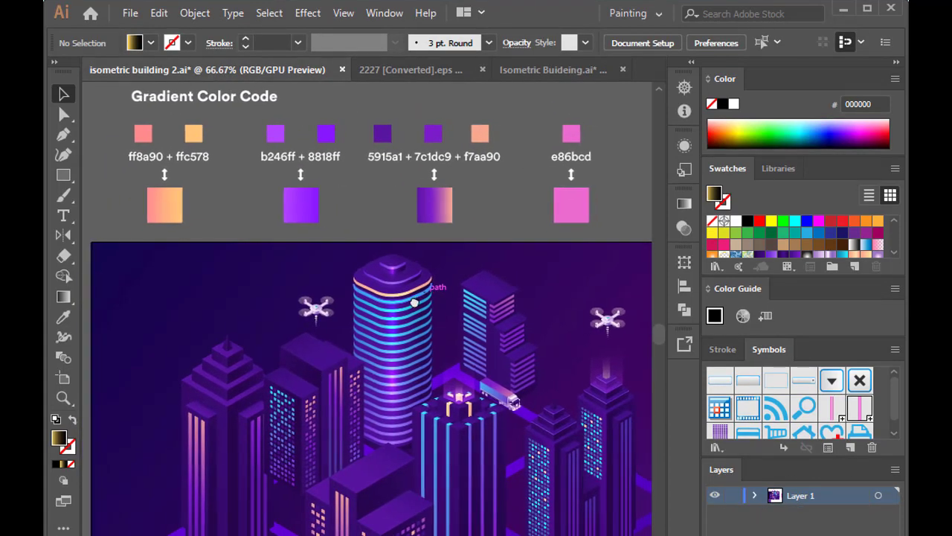
scroll(476, 333, down, 5)
scroll(476, 332, up, 3)
scroll(476, 333, up, 2)
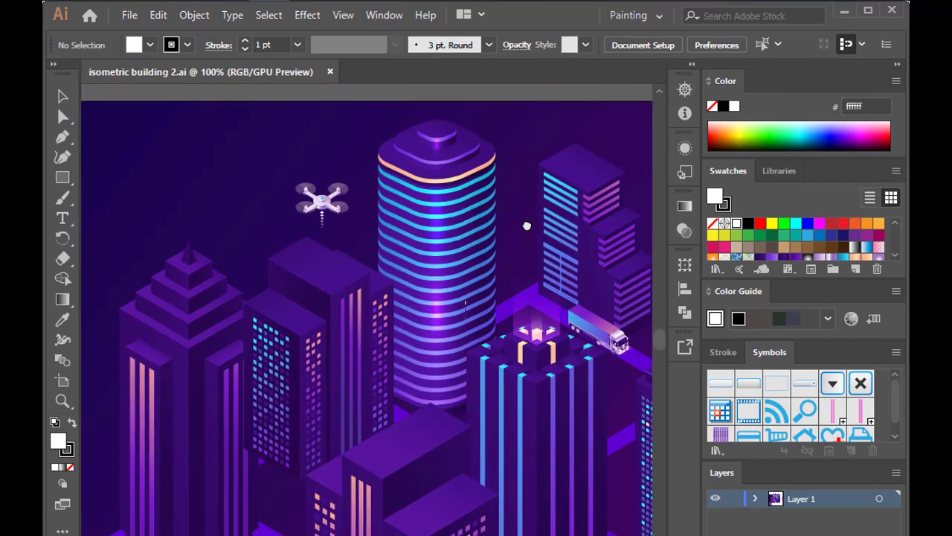
Hide all panels and frame the finished neon city full-window
key(Tab)
drag(411, 240, 484, 251)
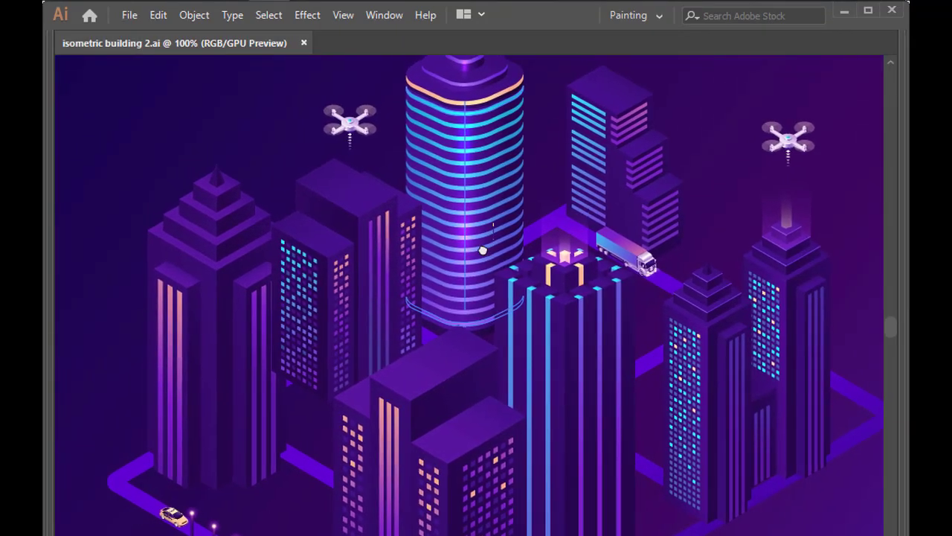
scroll(485, 265, down, 1)
scroll(484, 260, down, 1)
scroll(485, 251, down, 1)
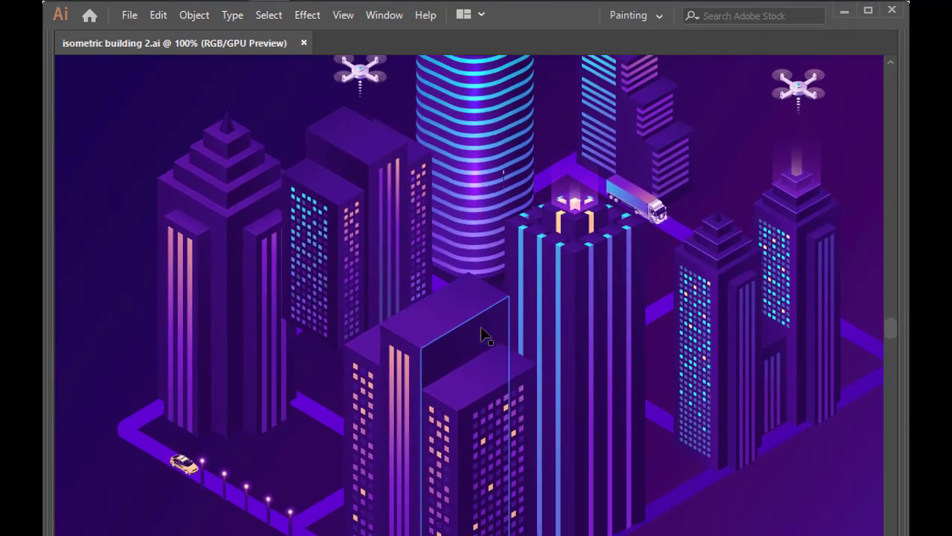
scroll(484, 330, down, 2)
scroll(588, 506, right, 2)
scroll(588, 506, up, 5)
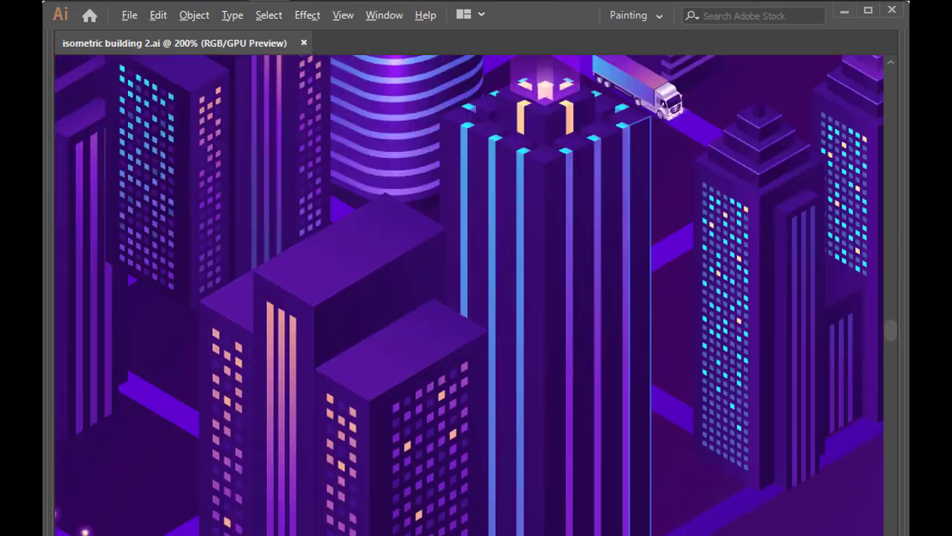
key(ctrl+minus)
scroll(588, 444, down, 2)
scroll(588, 444, down, 1)
key(ctrl+plus)
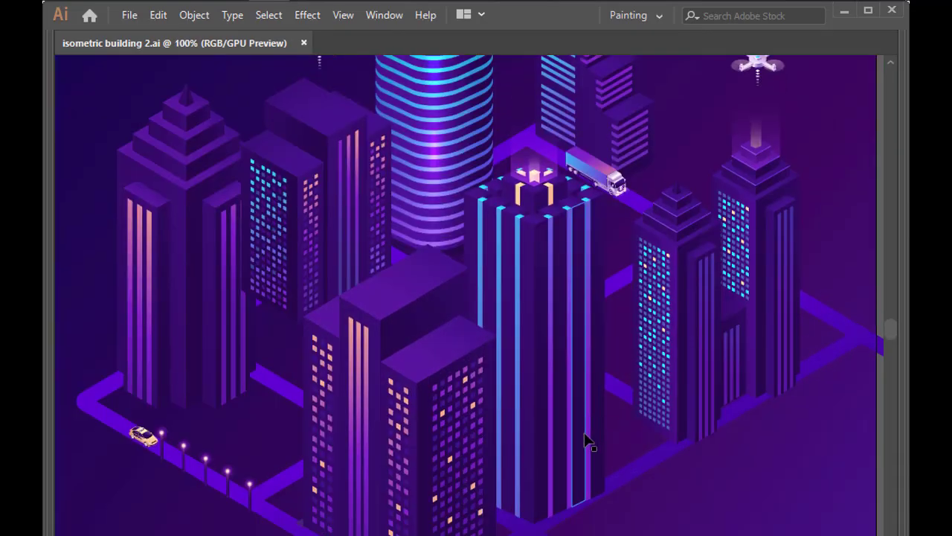